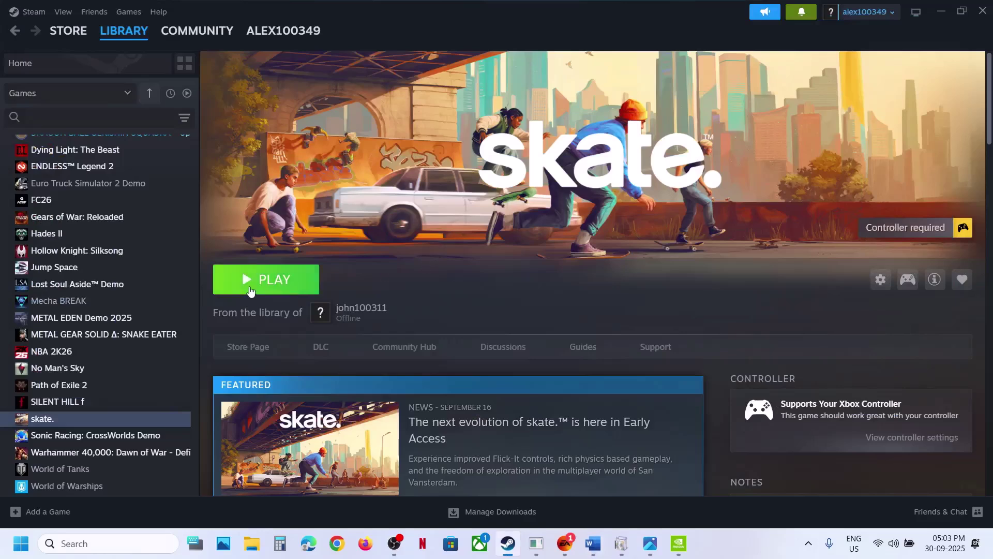
Switch to the fix notes in Word and highlight Alt + Enter in the Step 1 windowed-mode instruction.
{"action": "left_click", "coordinate": [564, 544]}
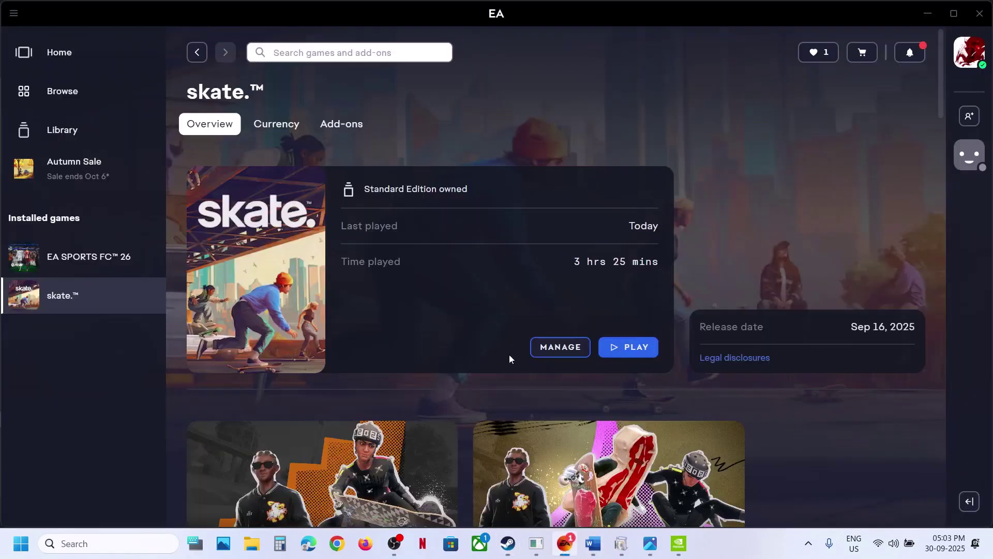
{"action": "left_click", "coordinate": [587, 552]}
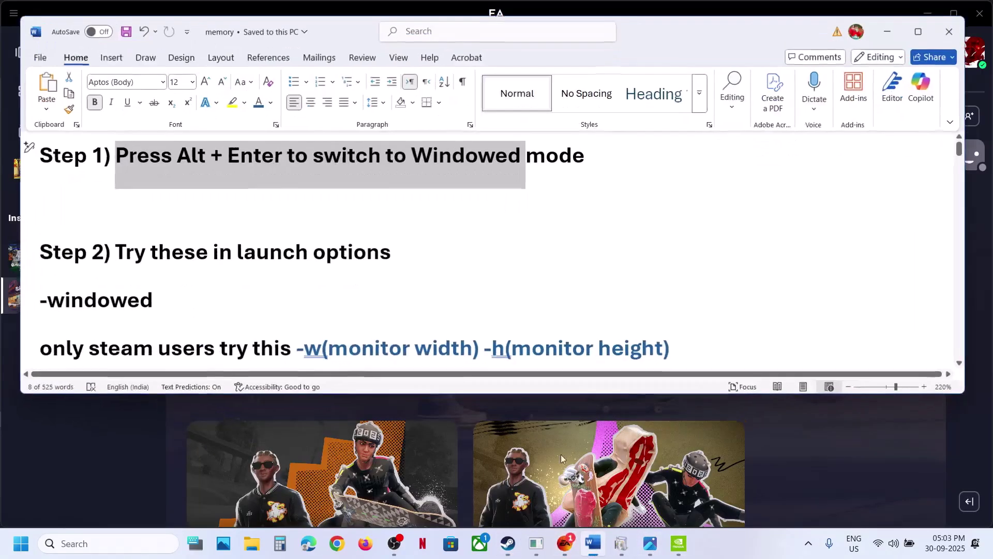
{"action": "left_click", "coordinate": [224, 182]}
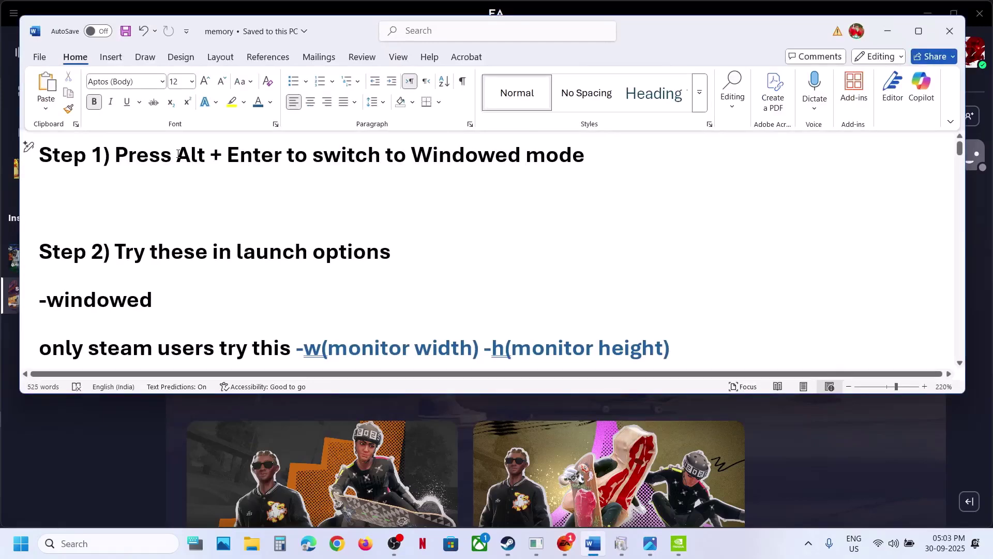
{"action": "left_click_drag", "start_coordinate": [179, 155], "coordinate": [280, 163]}
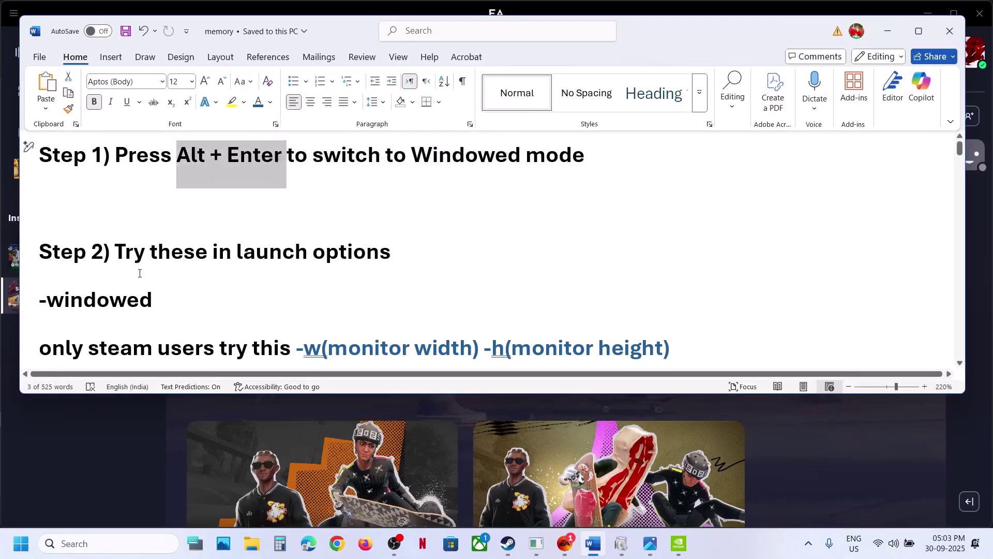
{"action": "scroll", "coordinate": [140, 273], "scroll_direction": "down", "scroll_amount": 2}
{"action": "scroll", "coordinate": [155, 279], "scroll_direction": "up", "scroll_amount": 2}
Copy -windowed from the Step 2 notes and set it as skate.'s launch option in Steam.
{"action": "left_click", "coordinate": [163, 294]}
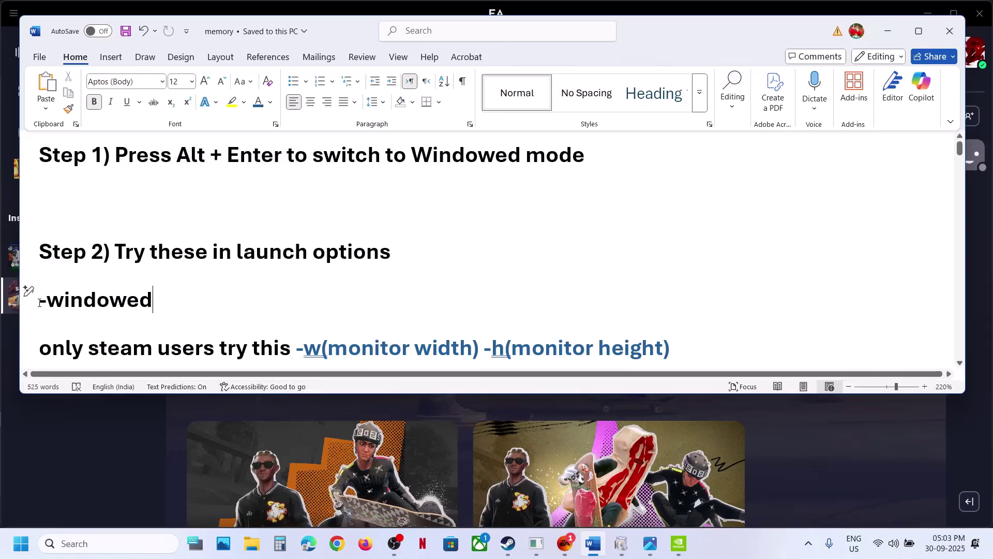
{"action": "left_click_drag", "start_coordinate": [40, 303], "coordinate": [150, 299]}
{"action": "key", "text": "ctrl+c"}
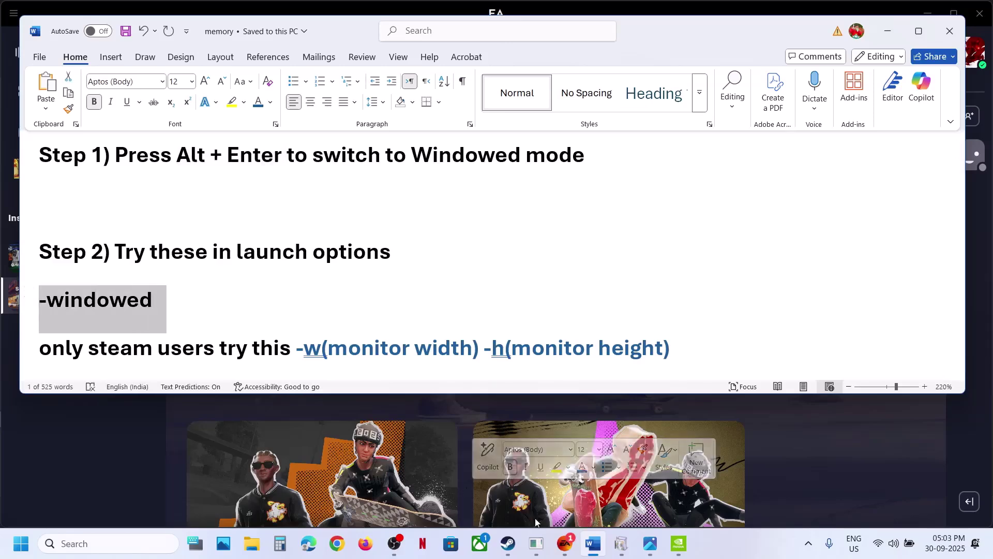
{"action": "left_click", "coordinate": [520, 539]}
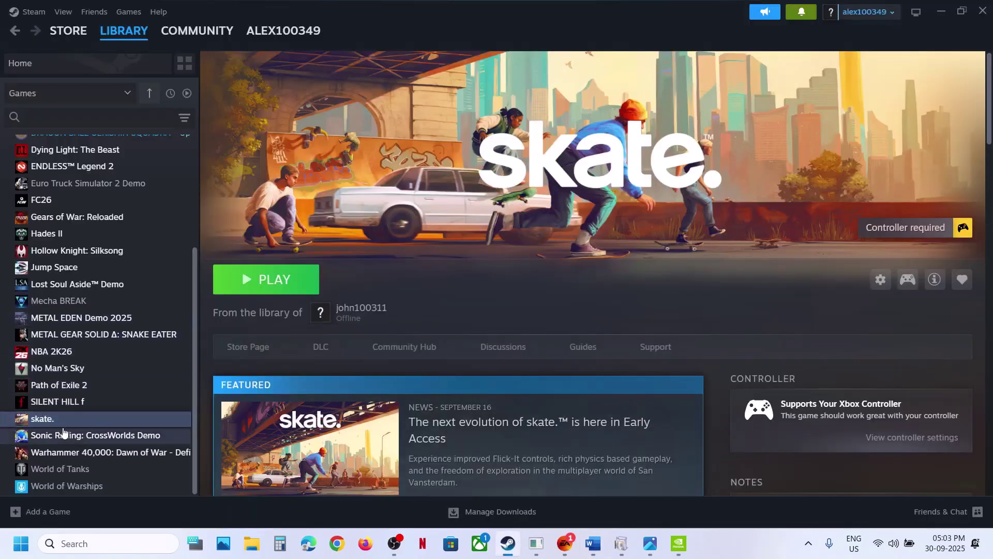
{"action": "right_click", "coordinate": [89, 421]}
{"action": "left_click", "coordinate": [97, 406]}
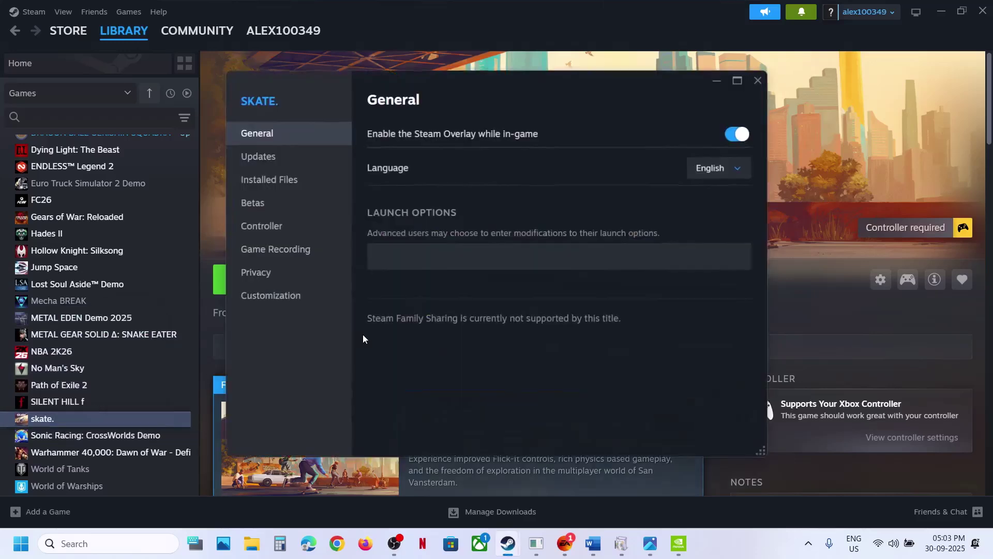
{"action": "left_click", "coordinate": [424, 255]}
{"action": "key", "text": "ctrl+v"}
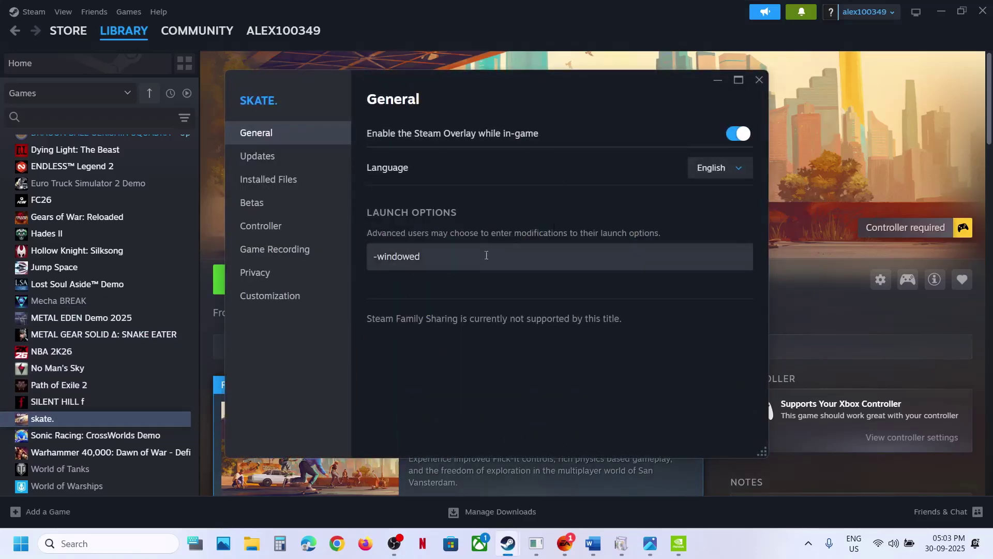
{"action": "left_click", "coordinate": [763, 86]}
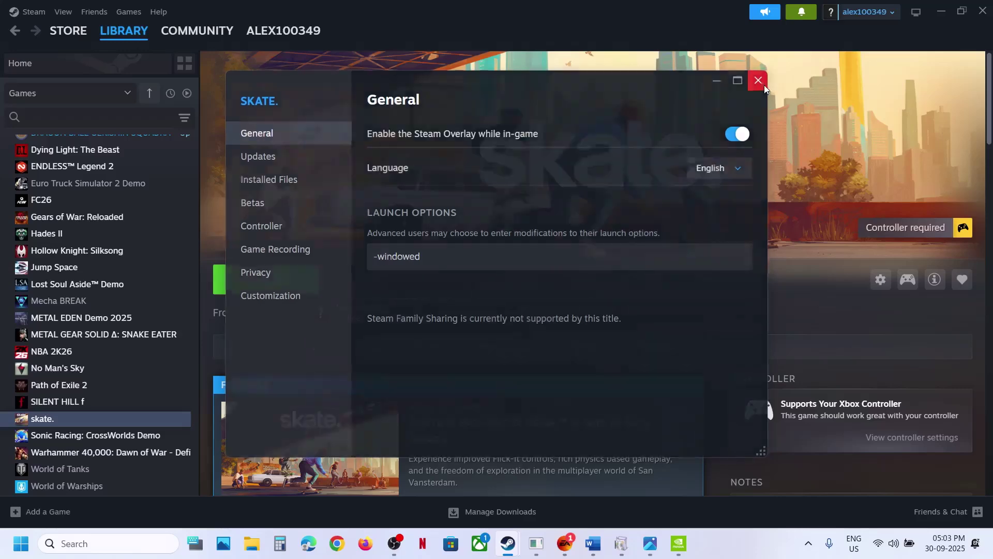
Reopen skate.'s properties in Steam, copy the -windowed launch option, and clear it from the field.
{"action": "right_click", "coordinate": [140, 418]}
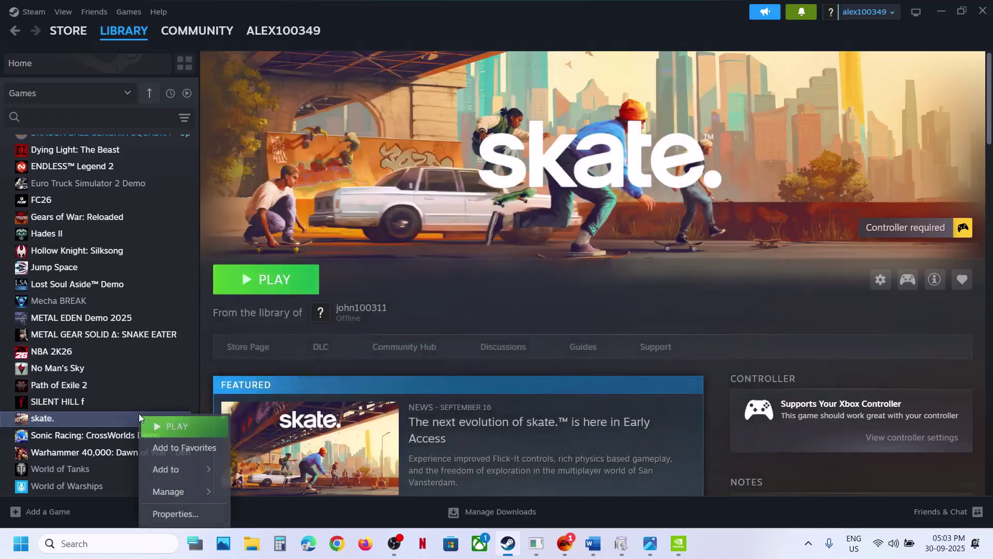
{"action": "left_click", "coordinate": [190, 513]}
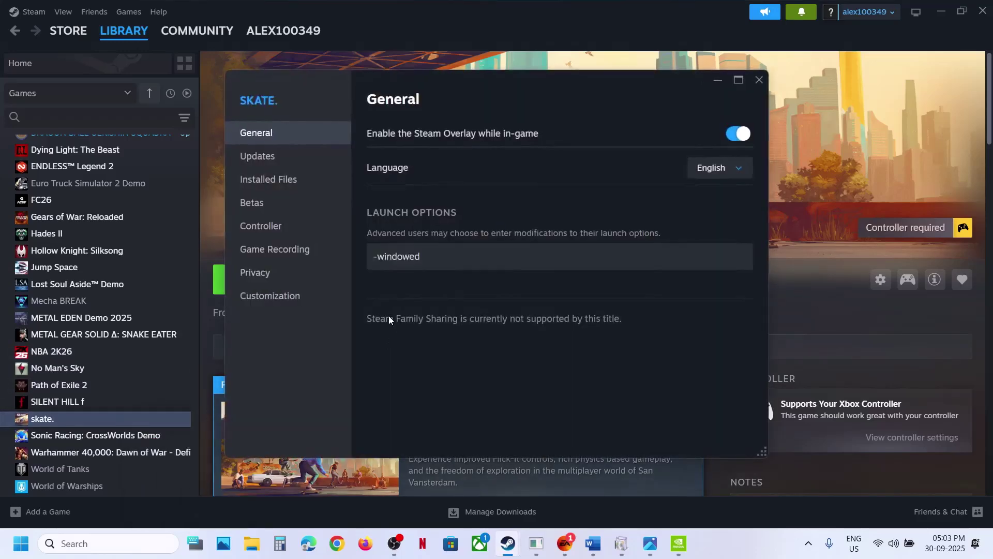
{"action": "left_click", "coordinate": [434, 247]}
{"action": "key", "text": "ctrl+a"}
{"action": "key", "text": "ctrl+c"}
{"action": "key", "text": "BackSpace"}
{"action": "left_click", "coordinate": [758, 79]}
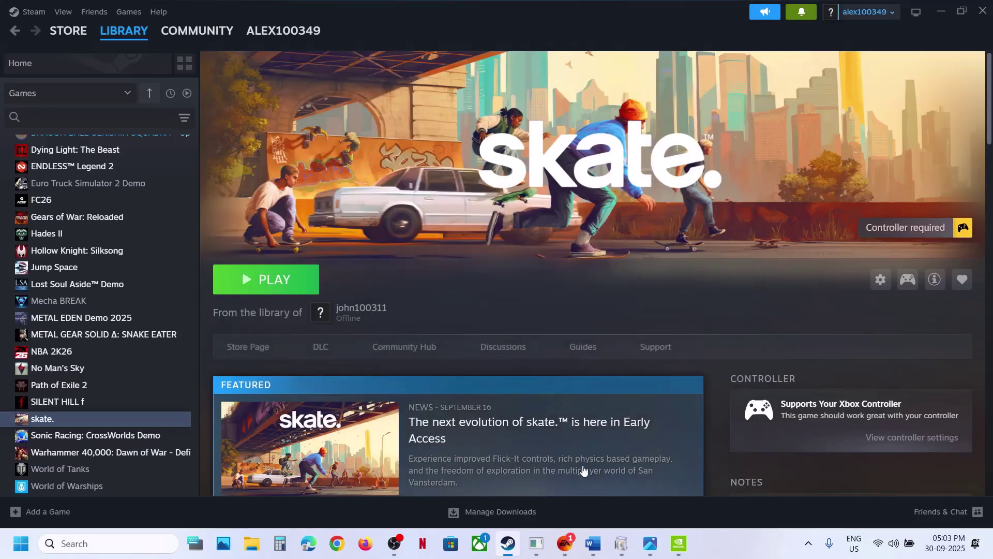
Switch to the EA app and save -windowed in skate.'s advanced launch options.
{"action": "left_click", "coordinate": [572, 539]}
{"action": "left_click", "coordinate": [563, 352]}
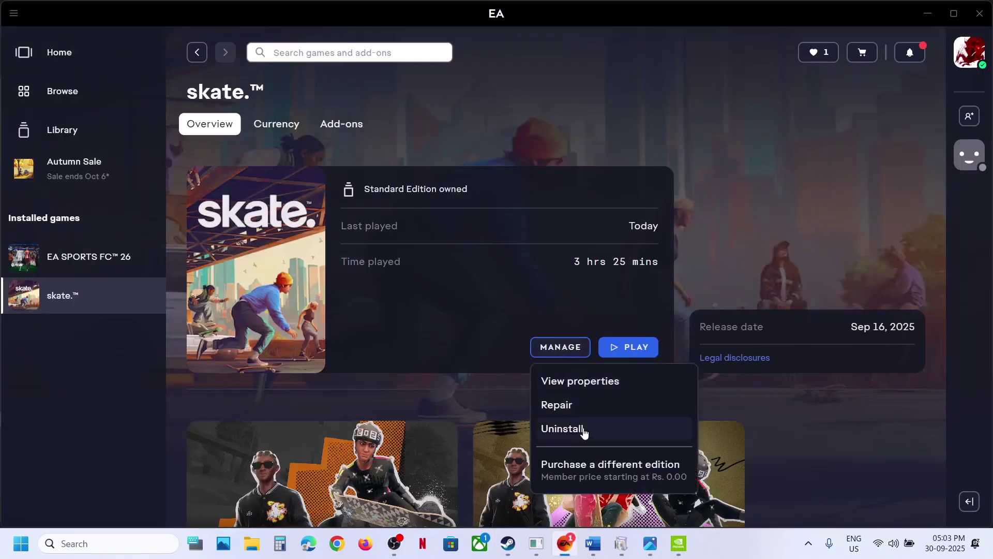
{"action": "left_click", "coordinate": [577, 379]}
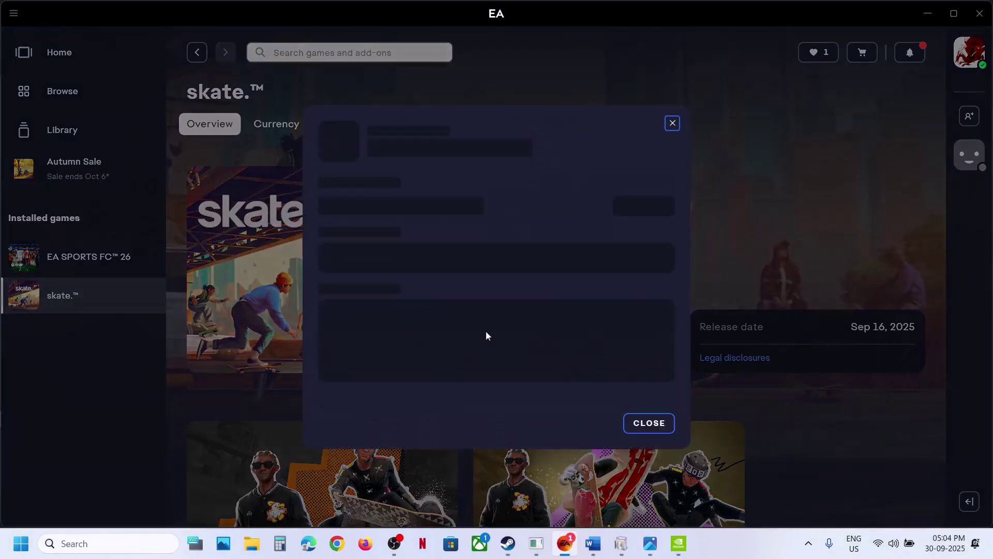
{"action": "key", "text": "ctrl+v"}
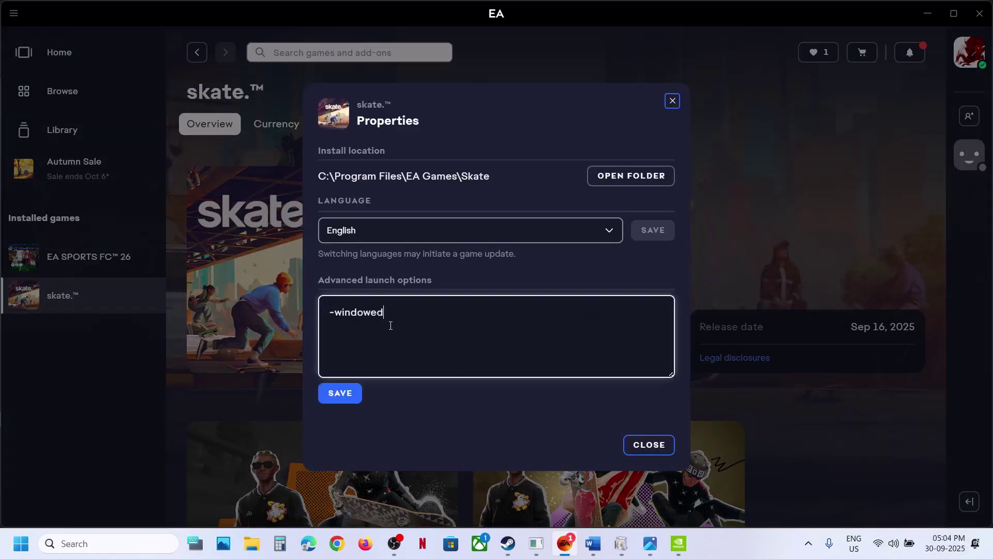
{"action": "left_click", "coordinate": [337, 393]}
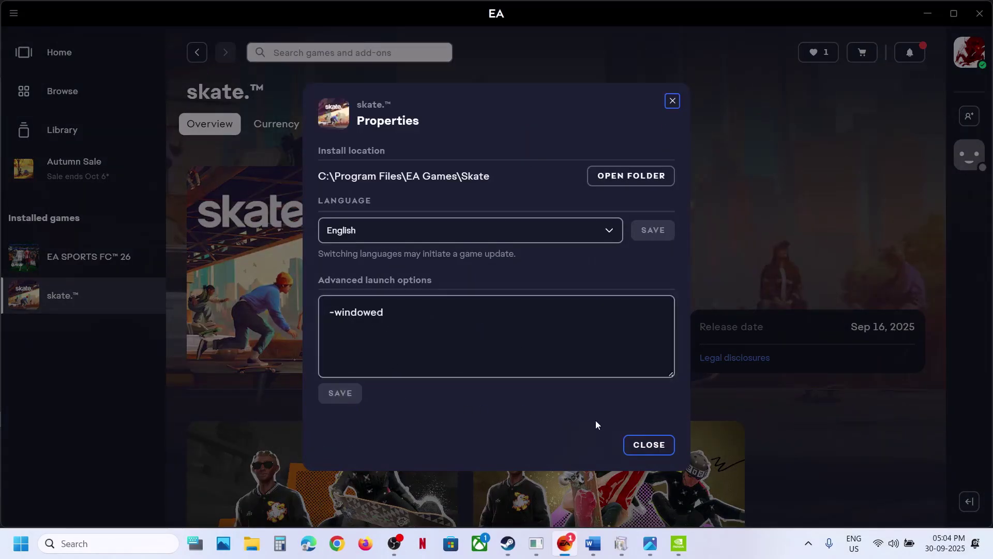
Clear skate.'s advanced launch options in the EA app and save the empty field.
{"action": "left_click", "coordinate": [471, 325]}
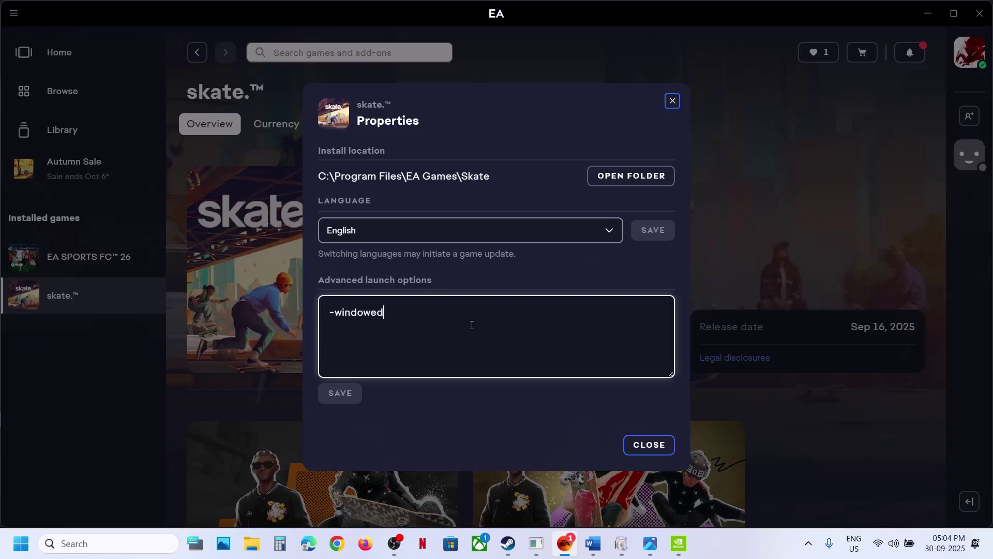
{"action": "left_click_drag", "start_coordinate": [471, 325], "coordinate": [277, 304]}
{"action": "key", "text": "BackSpace"}
{"action": "left_click", "coordinate": [341, 396]}
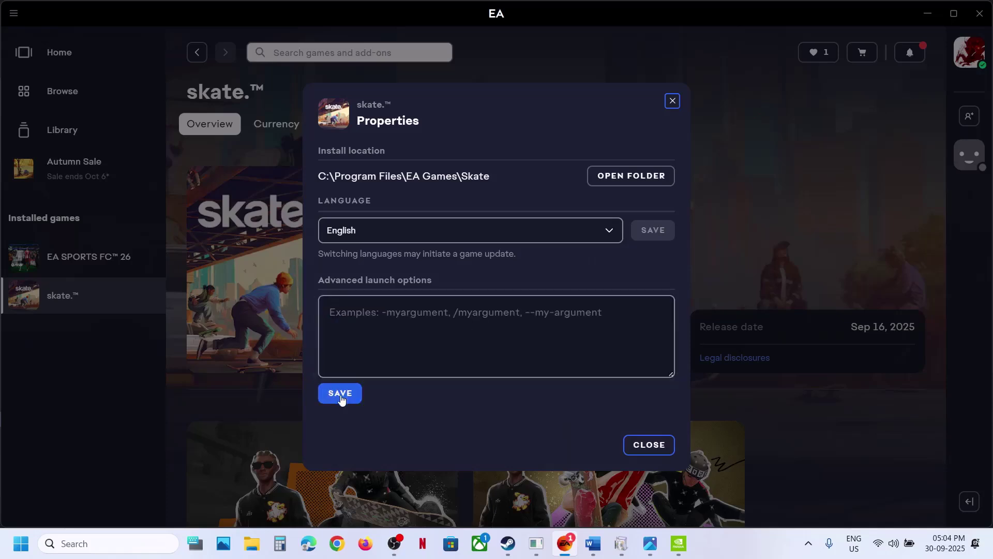
Return to the Word notes and copy the Steam-only option -w(monitor width) -h(monitor height).
{"action": "left_click", "coordinate": [600, 549]}
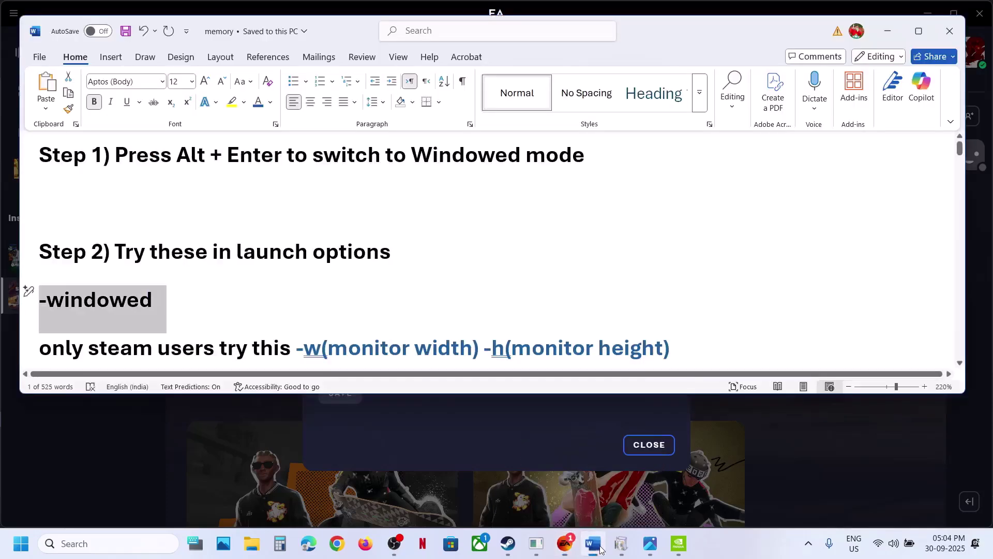
{"action": "scroll", "coordinate": [230, 314], "scroll_direction": "down", "scroll_amount": 3}
{"action": "scroll", "coordinate": [230, 314], "scroll_direction": "up", "scroll_amount": 3}
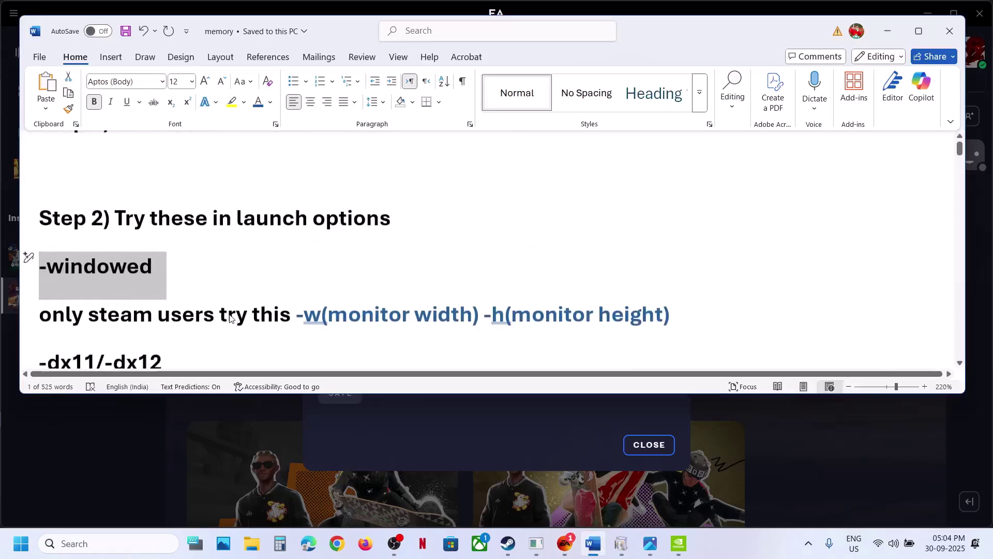
{"action": "left_click_drag", "start_coordinate": [303, 348], "coordinate": [296, 309]}
{"action": "key", "text": "ctrl+c"}
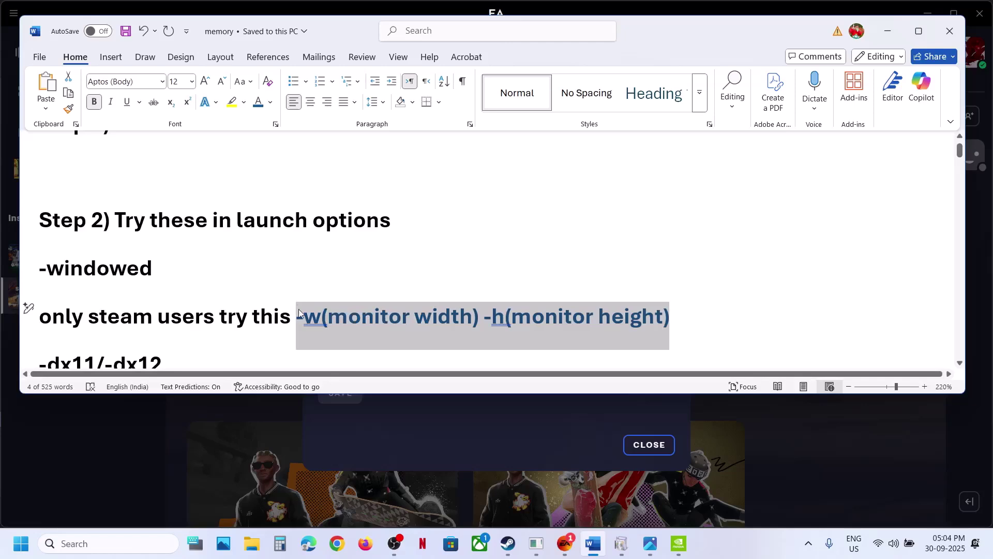
Switch to Steam and set skate.'s launch option to -w(monitor width) -h(monitor height).
{"action": "left_click", "coordinate": [508, 543]}
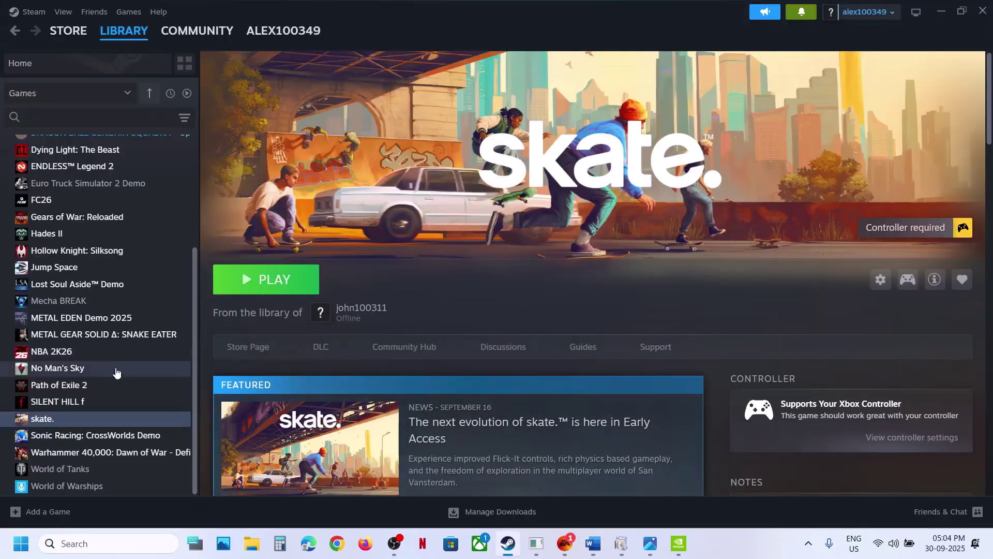
{"action": "right_click", "coordinate": [92, 416]}
{"action": "left_click", "coordinate": [132, 406]}
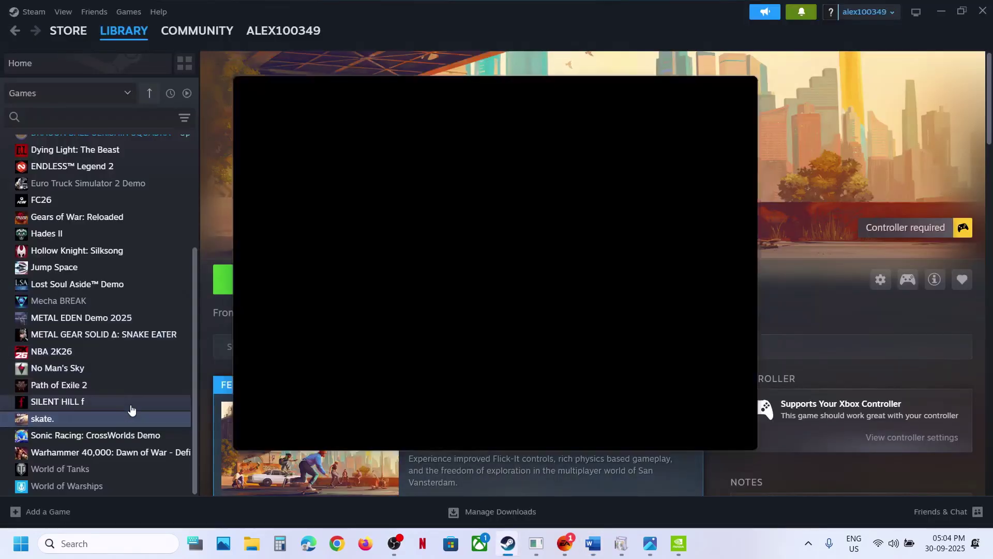
{"action": "left_click", "coordinate": [437, 263]}
{"action": "key", "text": "ctrl+v"}
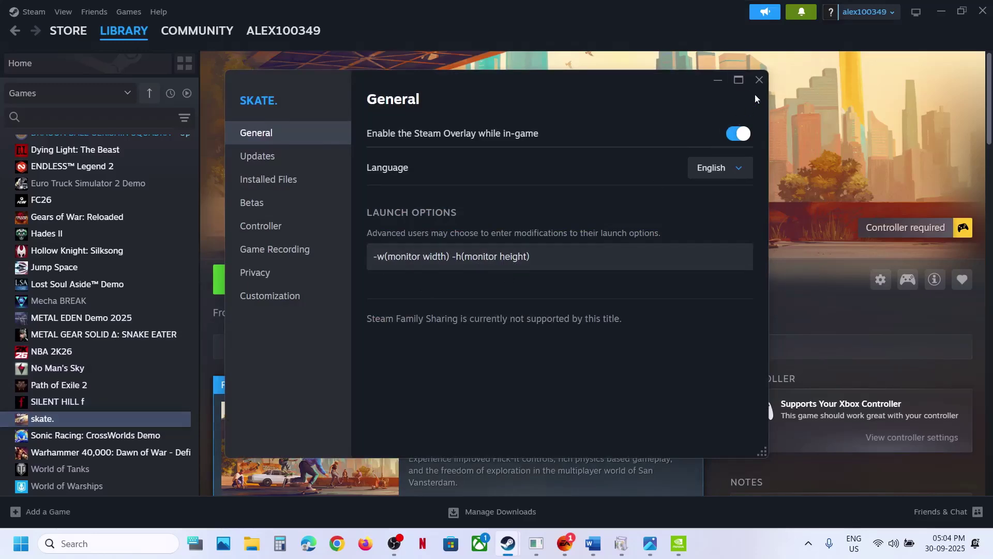
{"action": "left_click", "coordinate": [759, 80]}
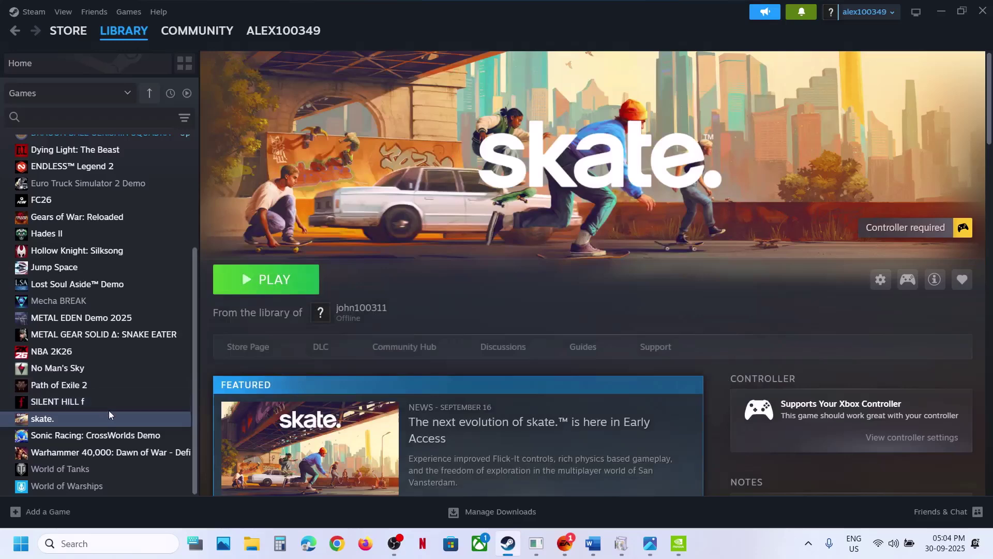
Reopen skate.'s properties in Steam and replace the launch option with -dx11.
{"action": "right_click", "coordinate": [101, 418]}
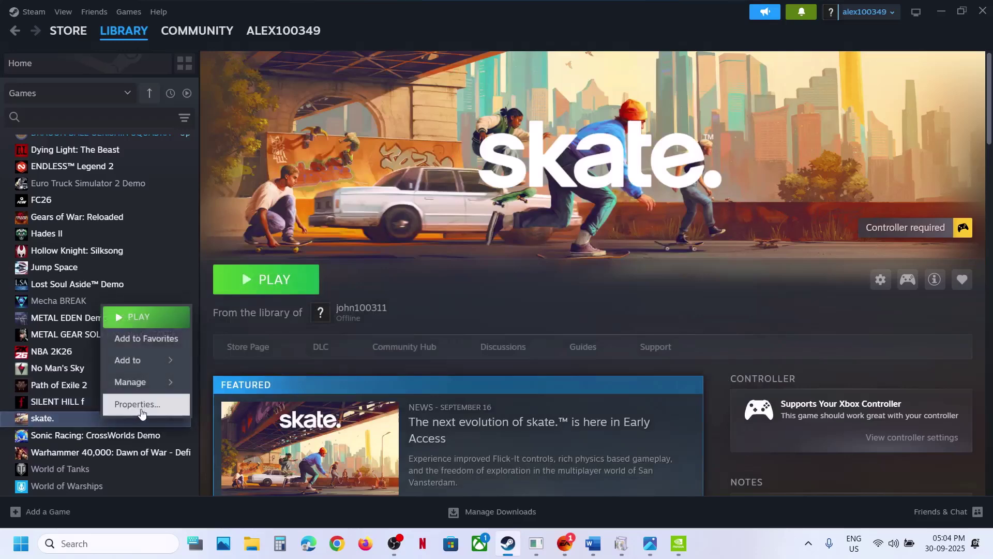
{"action": "left_click", "coordinate": [141, 404]}
{"action": "left_click", "coordinate": [569, 257]}
{"action": "key", "text": "ctrl+a"}
{"action": "key", "text": "BackSpace"}
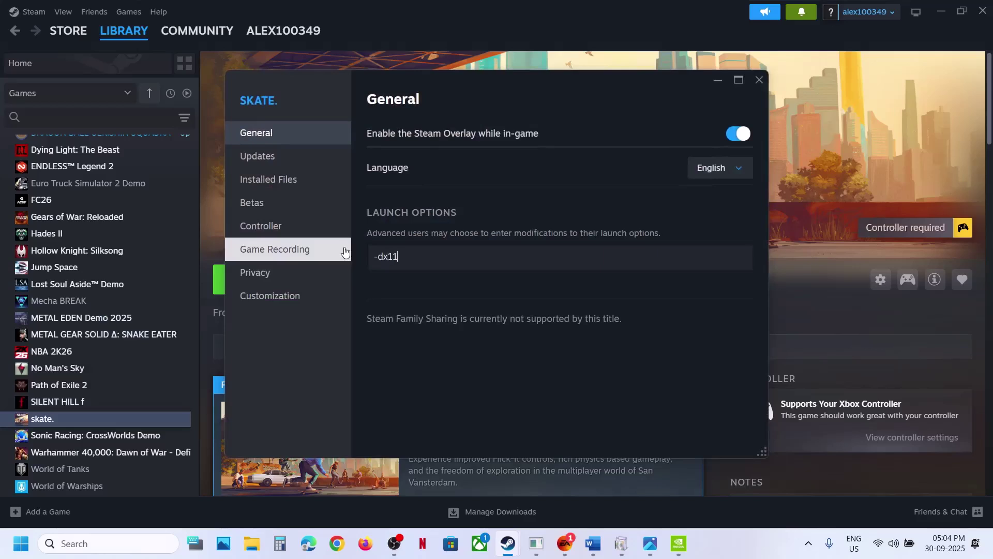
{"action": "left_click", "coordinate": [448, 324]}
Try -dx12 as skate.'s Steam launch option, clear the field again, and close the properties.
{"action": "left_click", "coordinate": [424, 265]}
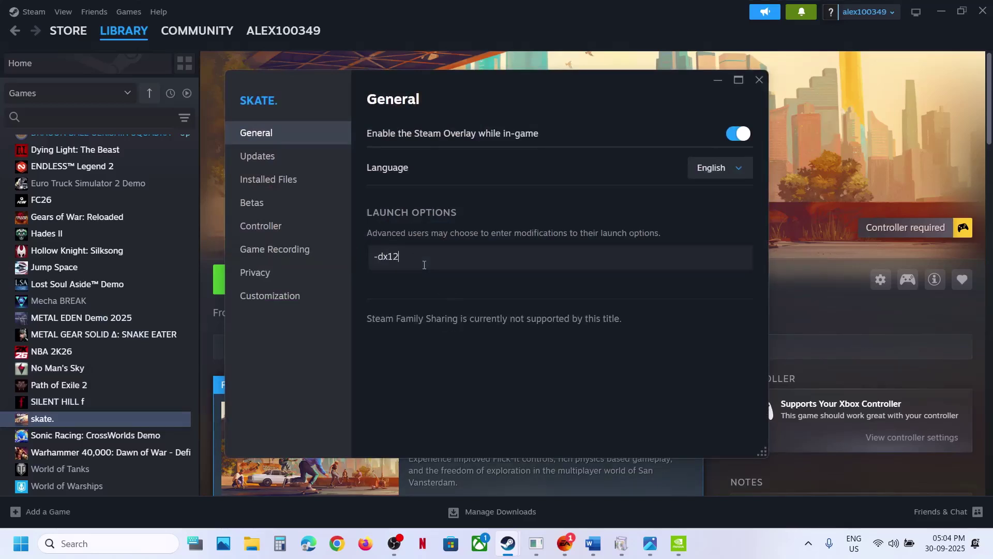
{"action": "left_click", "coordinate": [442, 334]}
{"action": "left_click_drag", "start_coordinate": [432, 265], "coordinate": [342, 255]}
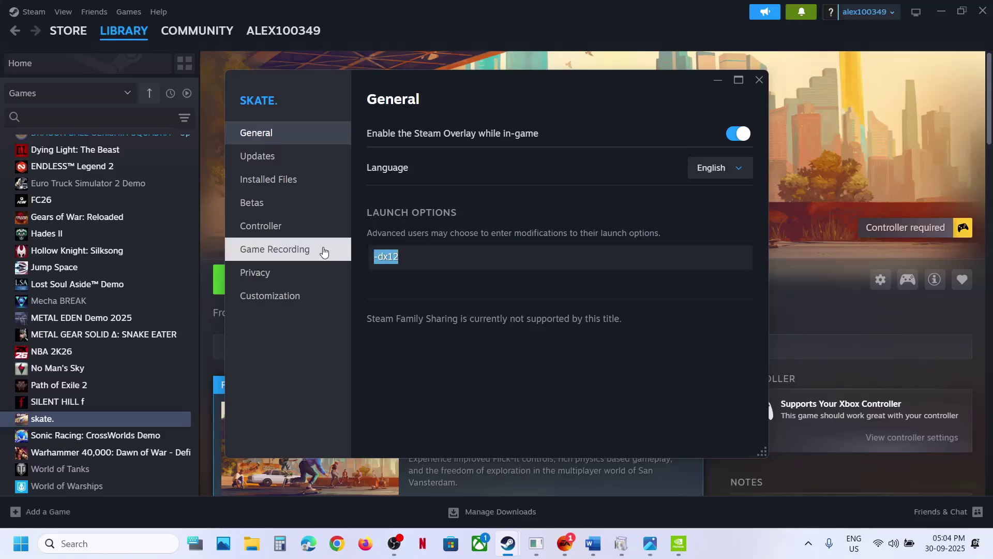
{"action": "key", "text": "BackSpace"}
{"action": "left_click", "coordinate": [759, 79]}
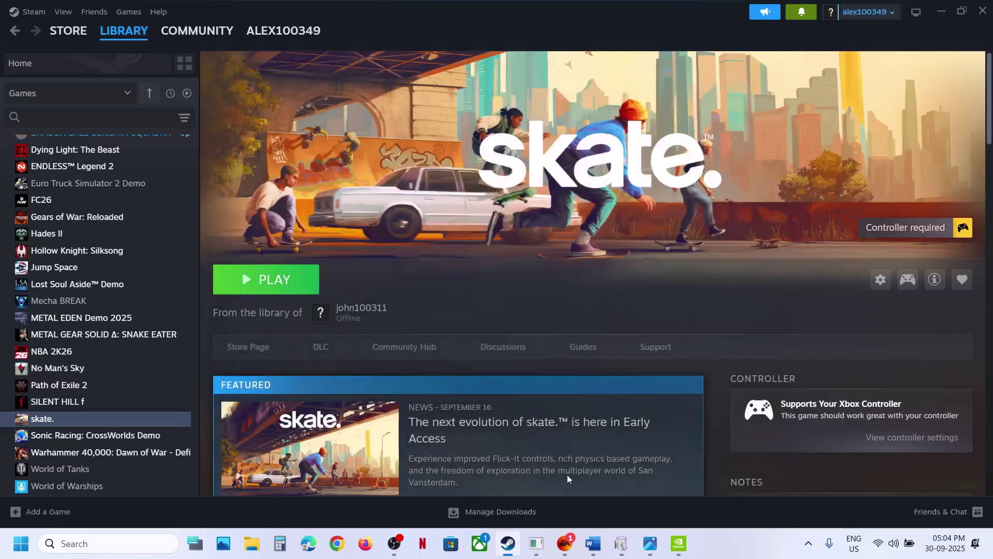
Switch to the EA app and save -dx11 in skate.'s advanced launch options.
{"action": "left_click", "coordinate": [561, 473]}
{"action": "left_click", "coordinate": [426, 308]}
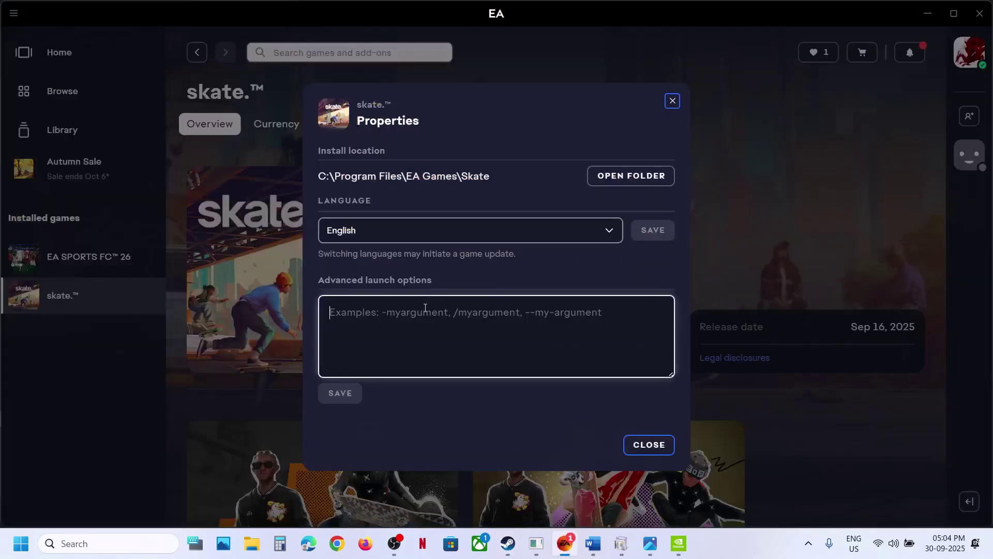
{"action": "type", "text": "-dx11"}
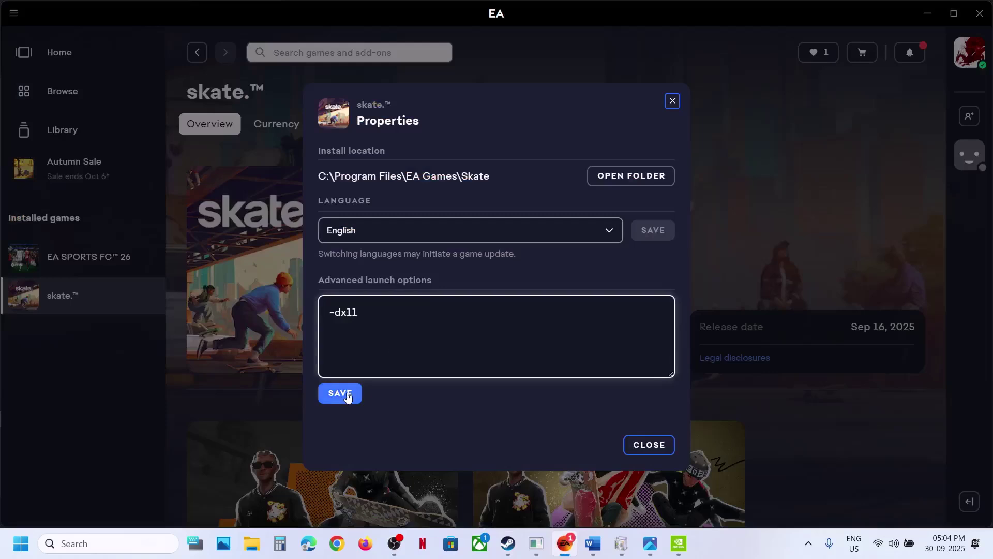
{"action": "left_click", "coordinate": [345, 394]}
Change skate.'s advanced launch option in the EA app to -dx12 and save it.
{"action": "left_click", "coordinate": [383, 313]}
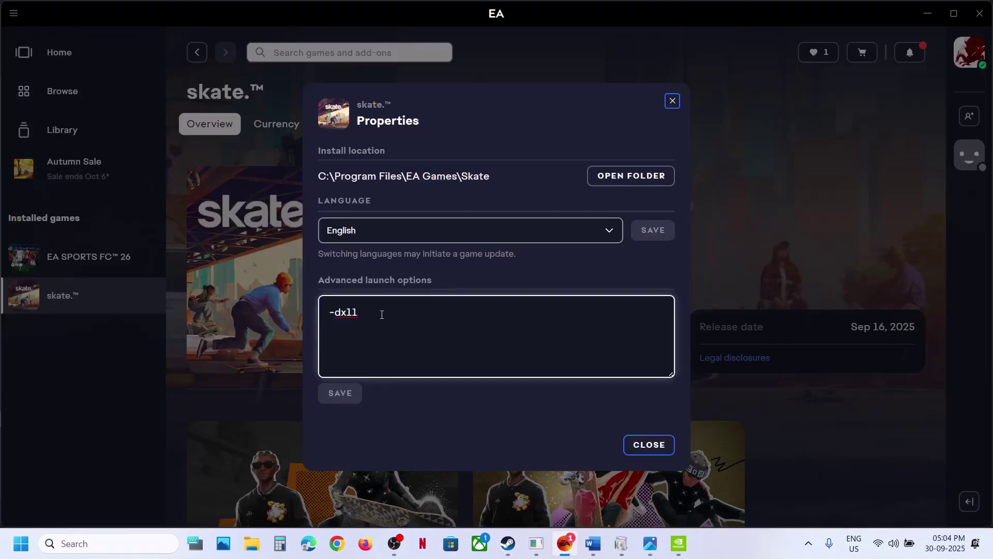
{"action": "key", "text": "BackSpace"}
{"action": "type", "text": "2"}
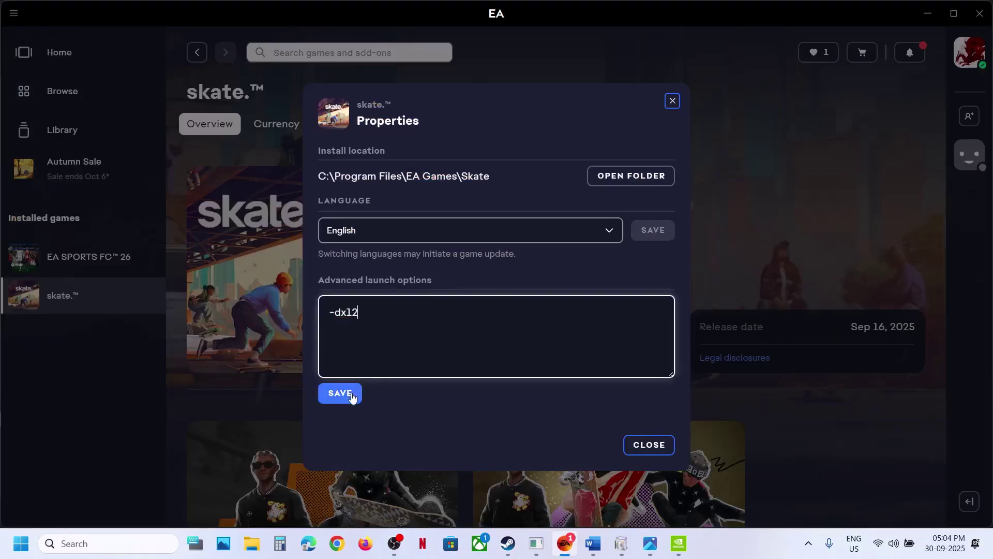
{"action": "left_click", "coordinate": [351, 396]}
Clear skate.'s advanced launch options, save the empty field, and close the properties.
{"action": "triple_click", "coordinate": [379, 315]}
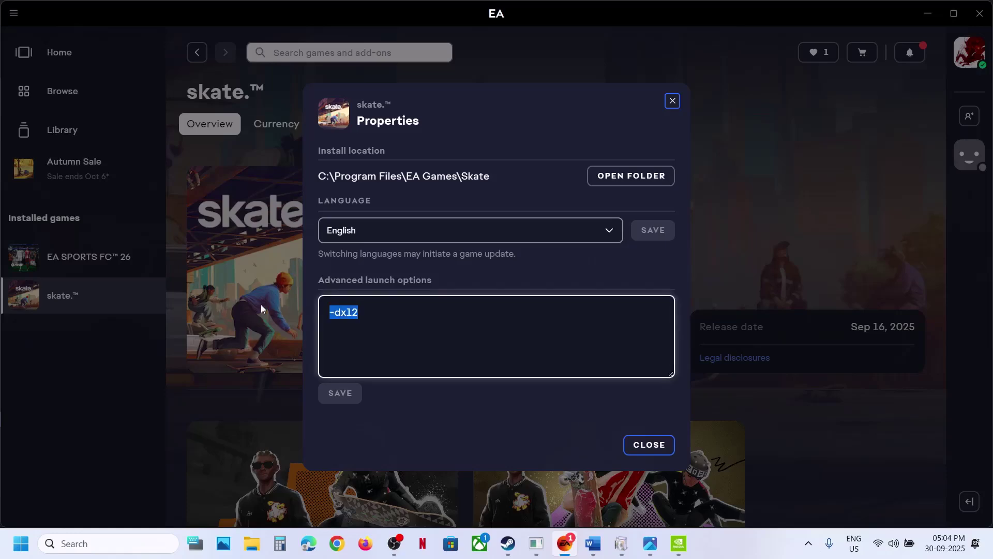
{"action": "key", "text": "BackSpace"}
{"action": "left_click", "coordinate": [349, 407]}
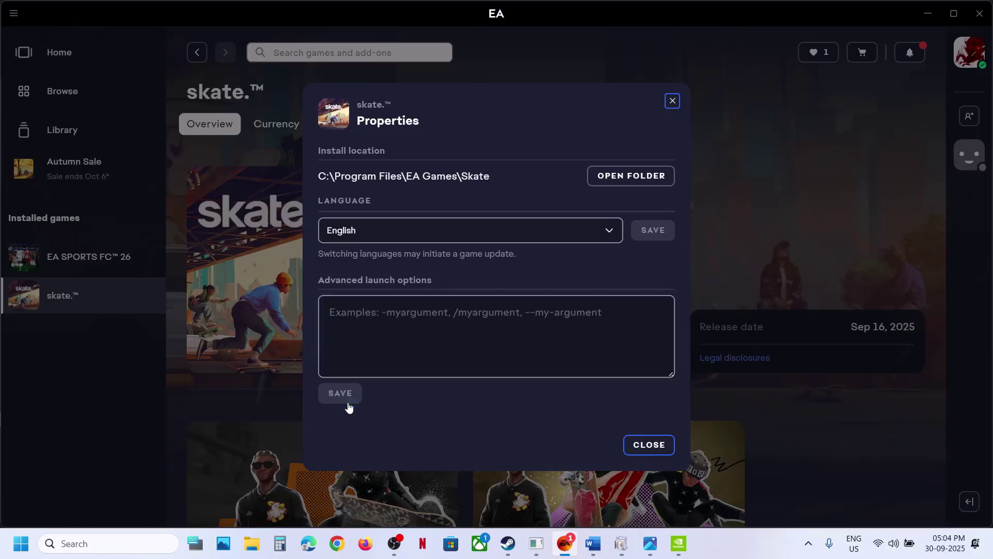
{"action": "left_click", "coordinate": [647, 444]}
Check Step 3 in the Word notes, and in Steam try disabling and re-enabling the overlay in skate.'s properties.
{"action": "left_click", "coordinate": [593, 543]}
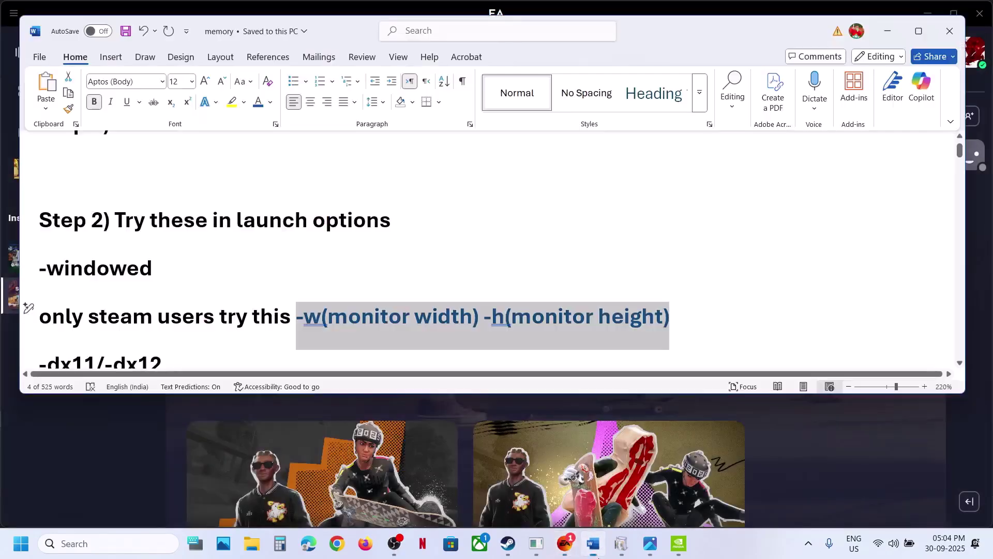
{"action": "scroll", "coordinate": [331, 306], "scroll_direction": "down", "scroll_amount": 5}
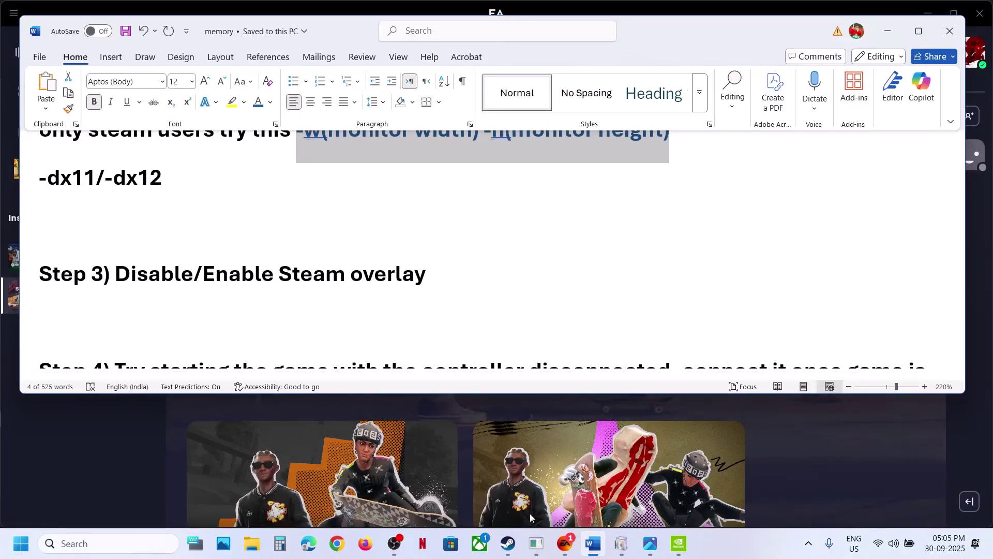
{"action": "left_click", "coordinate": [507, 543]}
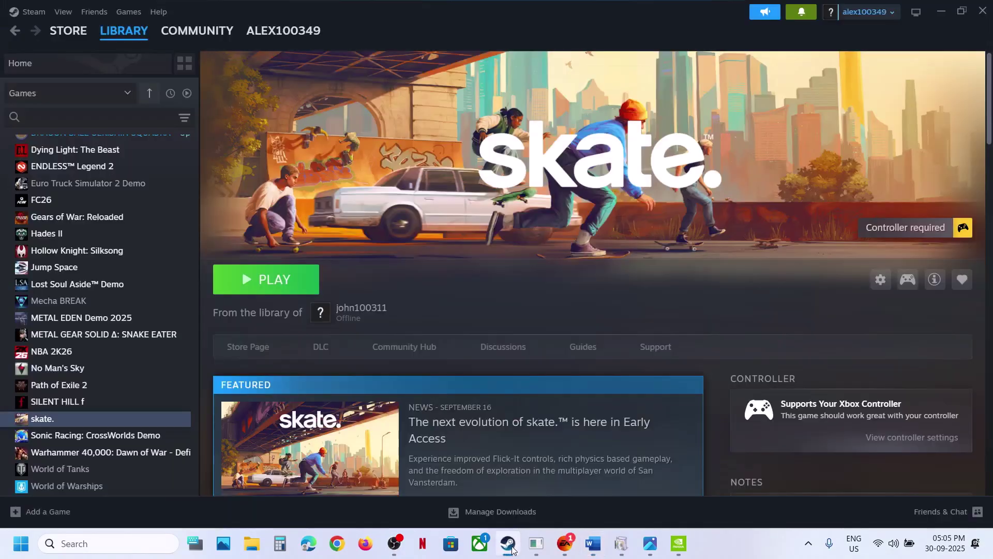
{"action": "right_click", "coordinate": [111, 420]}
{"action": "left_click", "coordinate": [142, 402]}
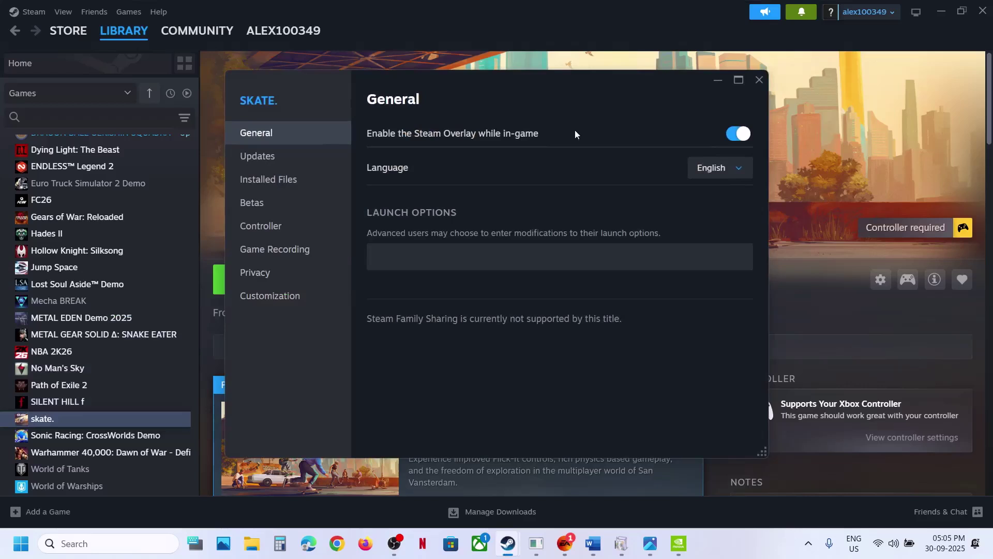
{"action": "left_click", "coordinate": [726, 134]}
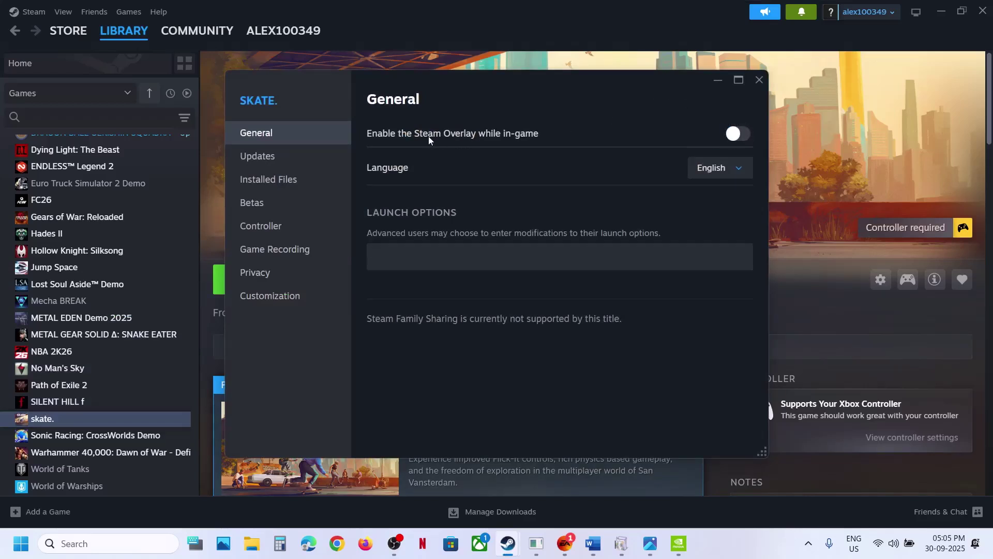
{"action": "left_click", "coordinate": [745, 134]}
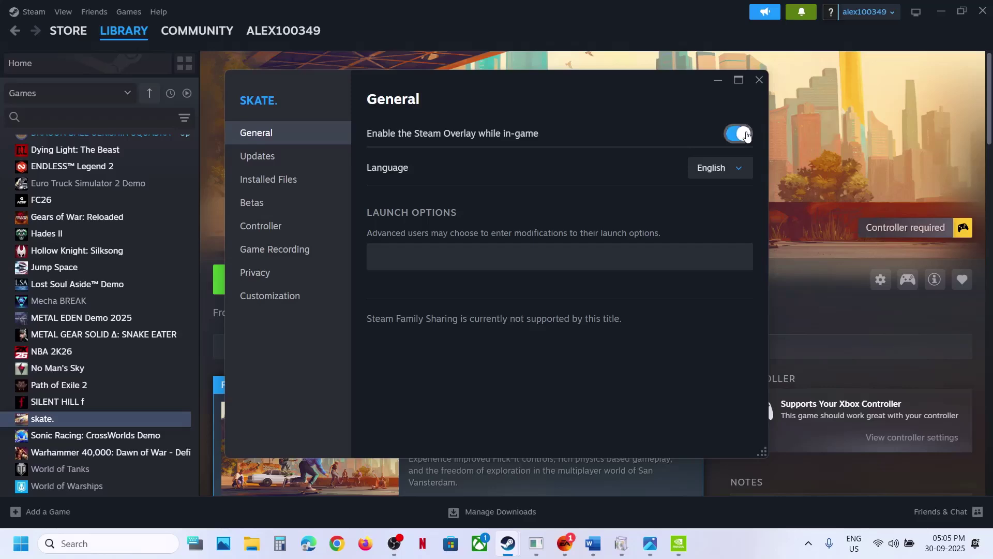
{"action": "left_click", "coordinate": [759, 83]}
View the Steam Overlay option in Steam's global In Game settings and close the settings.
{"action": "left_click", "coordinate": [34, 12]}
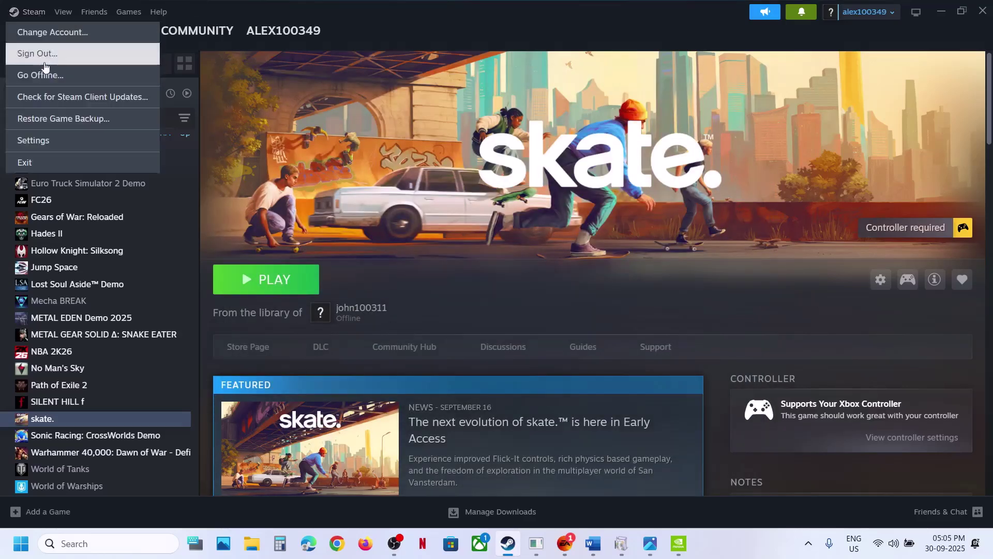
{"action": "left_click", "coordinate": [45, 142]}
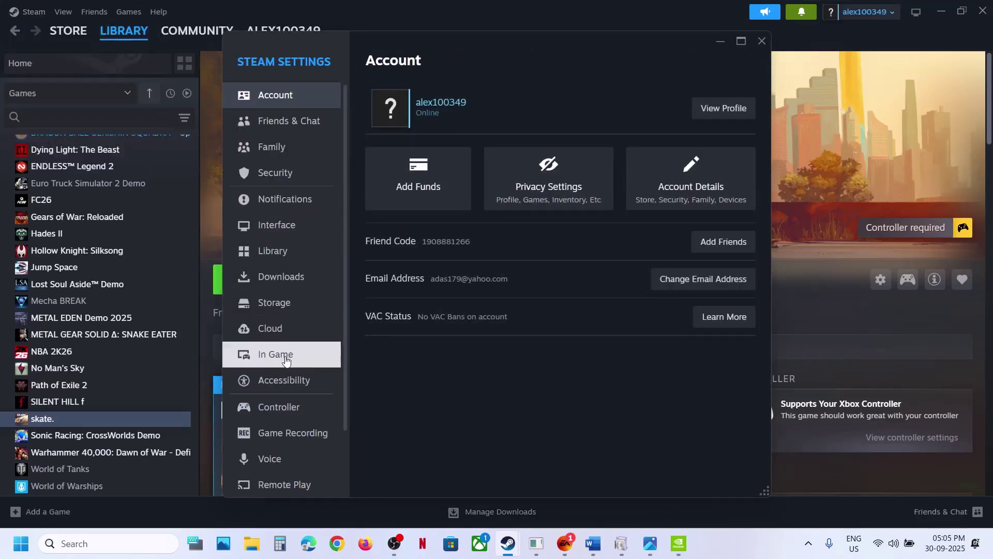
{"action": "left_click", "coordinate": [286, 361]}
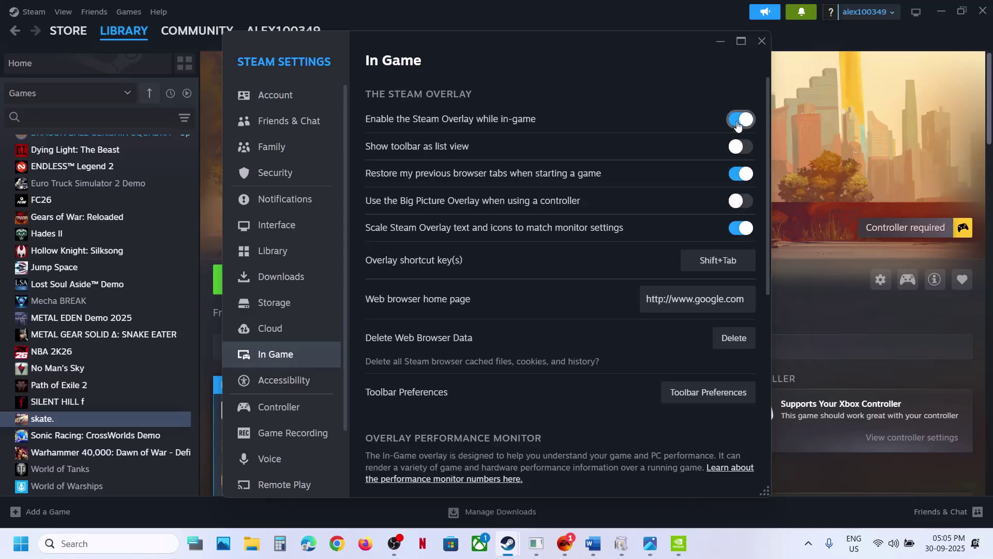
{"action": "left_click", "coordinate": [762, 42]}
Reopen skate.'s Steam properties, switch its in-game overlay off and on again, and close them.
{"action": "right_click", "coordinate": [49, 418]}
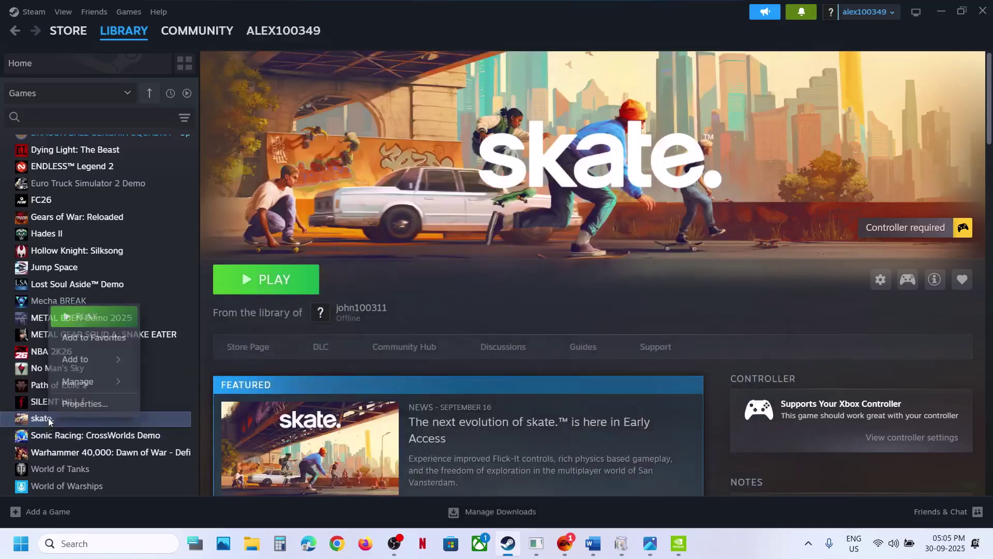
{"action": "left_click", "coordinate": [78, 404]}
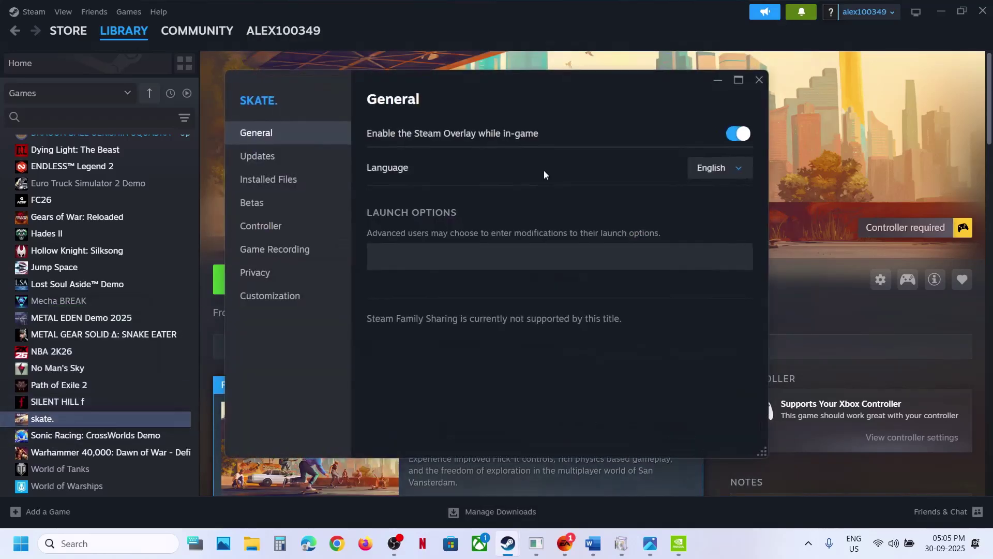
{"action": "left_click", "coordinate": [735, 134]}
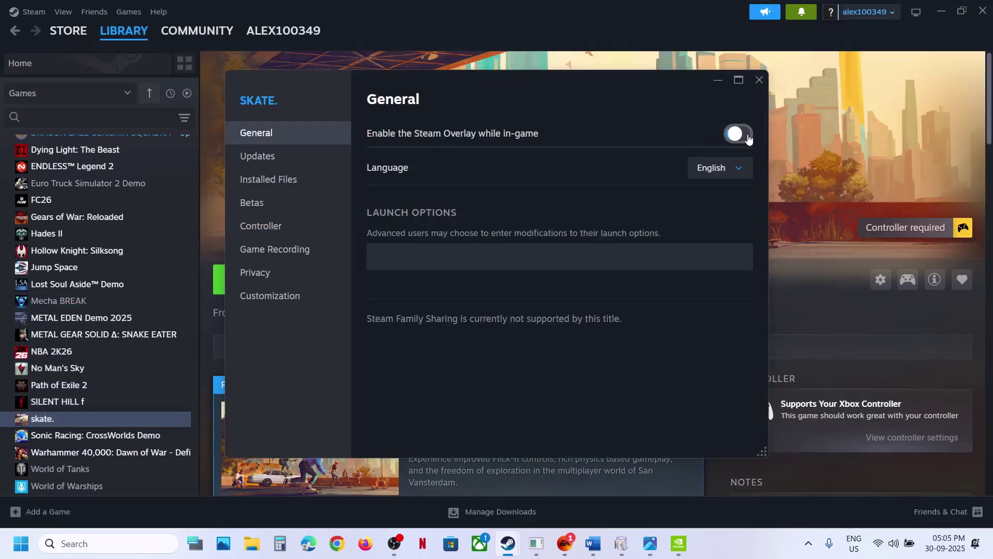
{"action": "left_click", "coordinate": [744, 136]}
{"action": "left_click", "coordinate": [759, 80]}
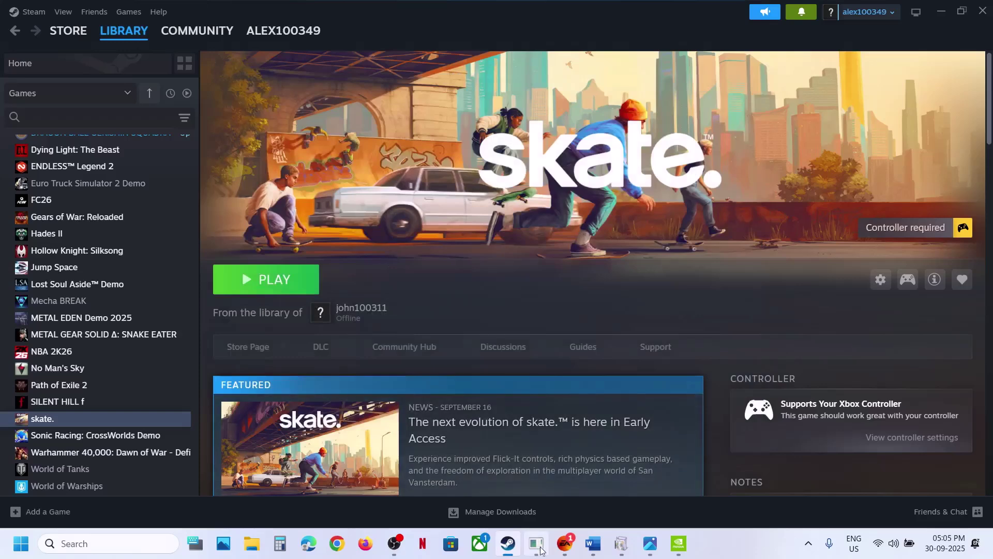
Switch to Word and read Steps 4 and 5, on starting with the controller disconnected and renaming the skate folder.
{"action": "left_click", "coordinate": [593, 543]}
{"action": "scroll", "coordinate": [389, 333], "scroll_direction": "down", "scroll_amount": 1}
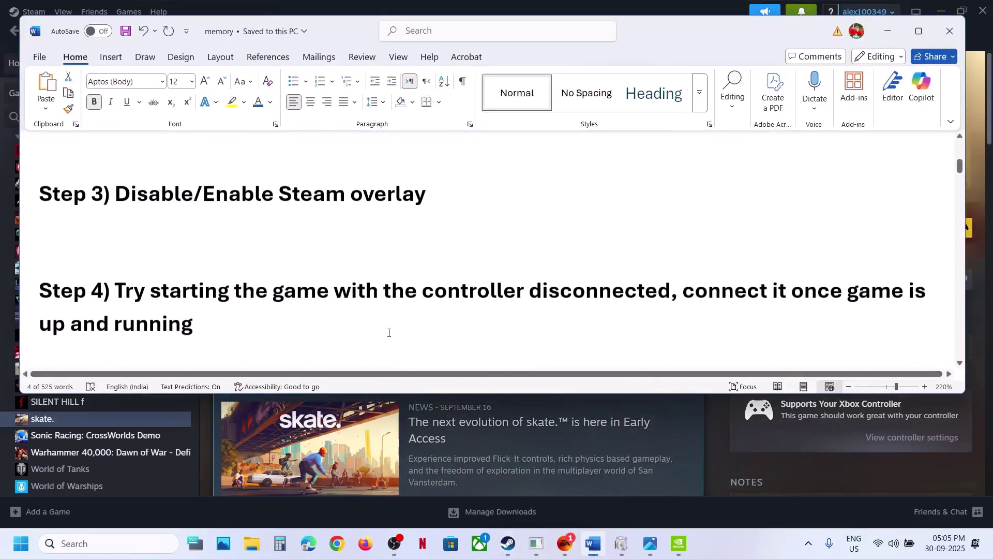
{"action": "scroll", "coordinate": [389, 332], "scroll_direction": "down", "scroll_amount": 1}
{"action": "left_click_drag", "start_coordinate": [175, 260], "coordinate": [770, 261]}
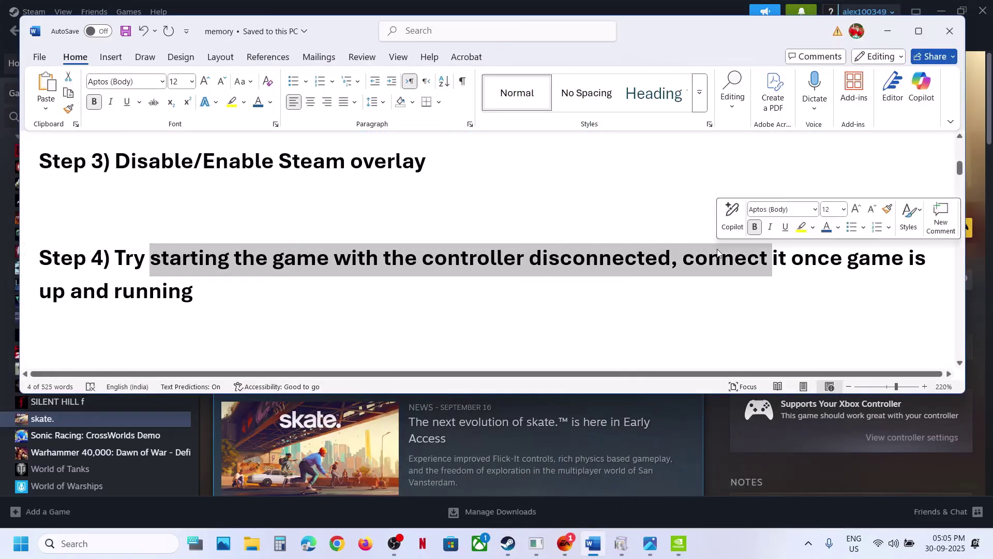
{"action": "left_click", "coordinate": [352, 260]}
{"action": "left_click_drag", "start_coordinate": [365, 259], "coordinate": [672, 258]}
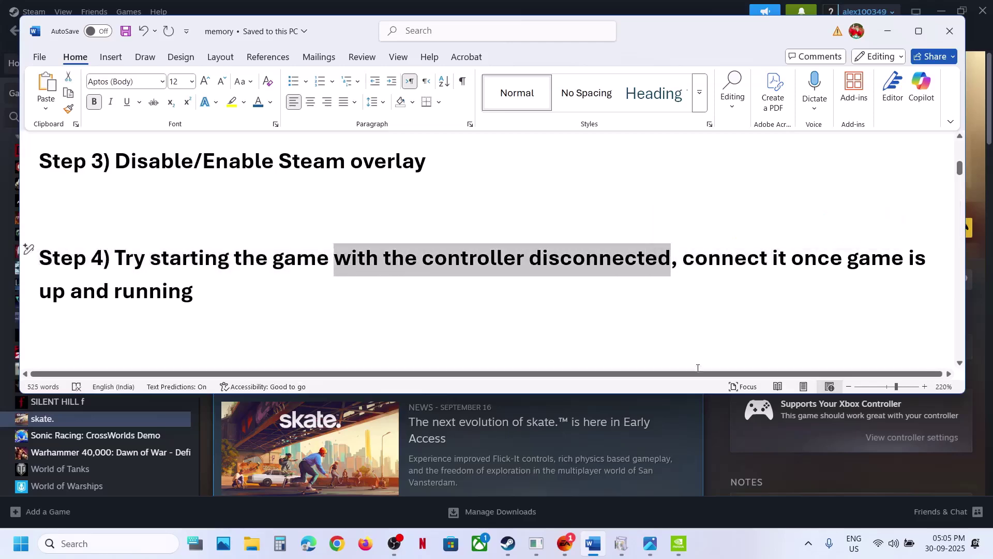
{"action": "left_click", "coordinate": [720, 434]}
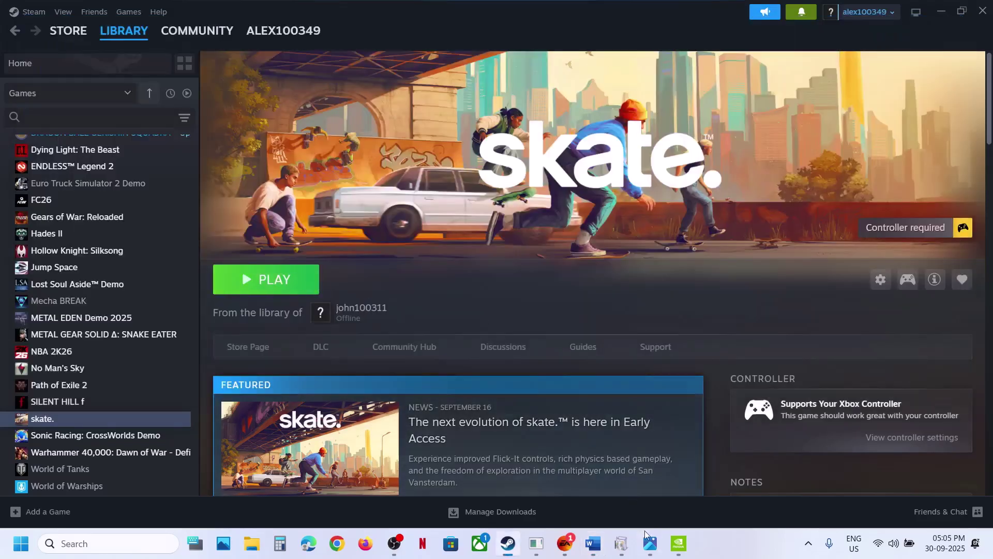
{"action": "left_click", "coordinate": [592, 544]}
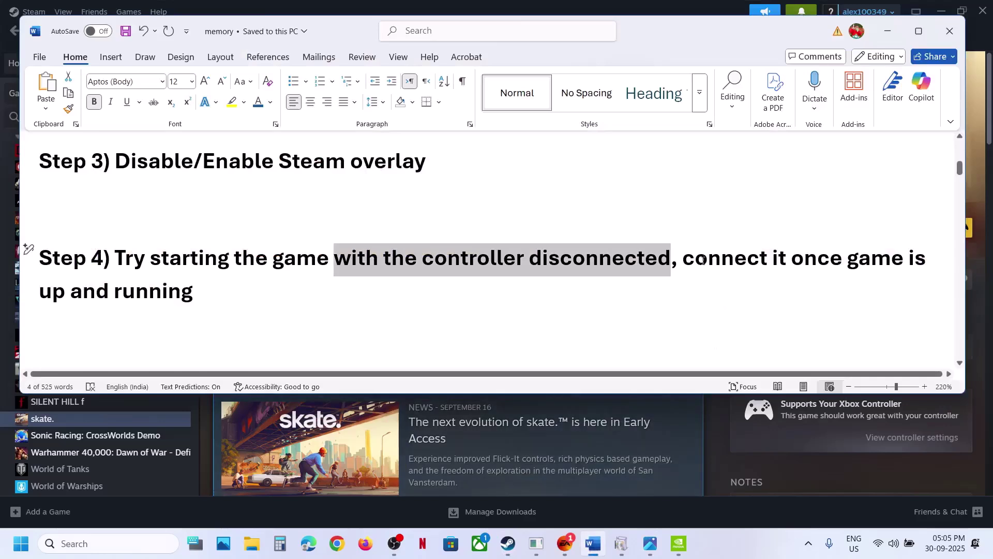
{"action": "left_click_drag", "start_coordinate": [684, 257], "coordinate": [845, 258]}
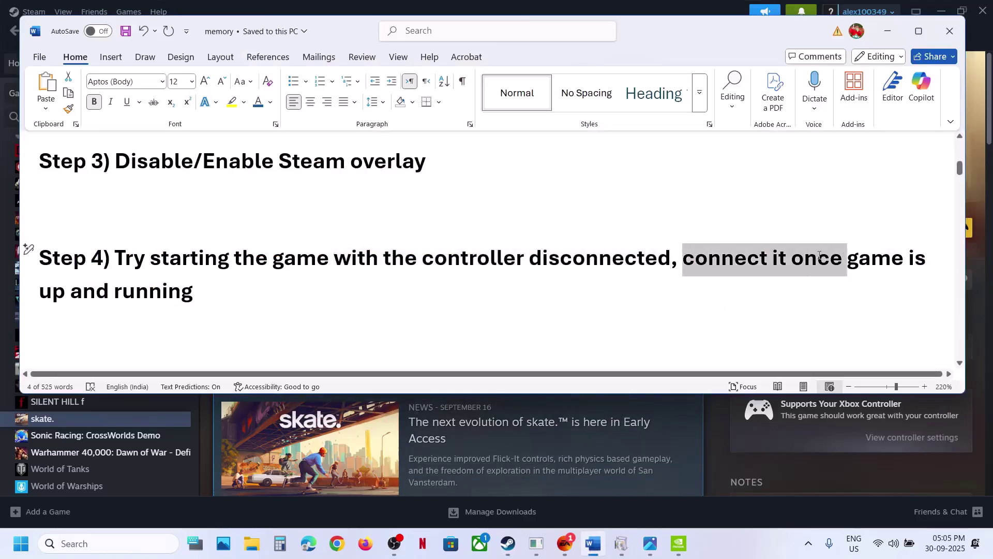
{"action": "left_click", "coordinate": [315, 282]}
{"action": "scroll", "coordinate": [316, 282], "scroll_direction": "down", "scroll_amount": 3}
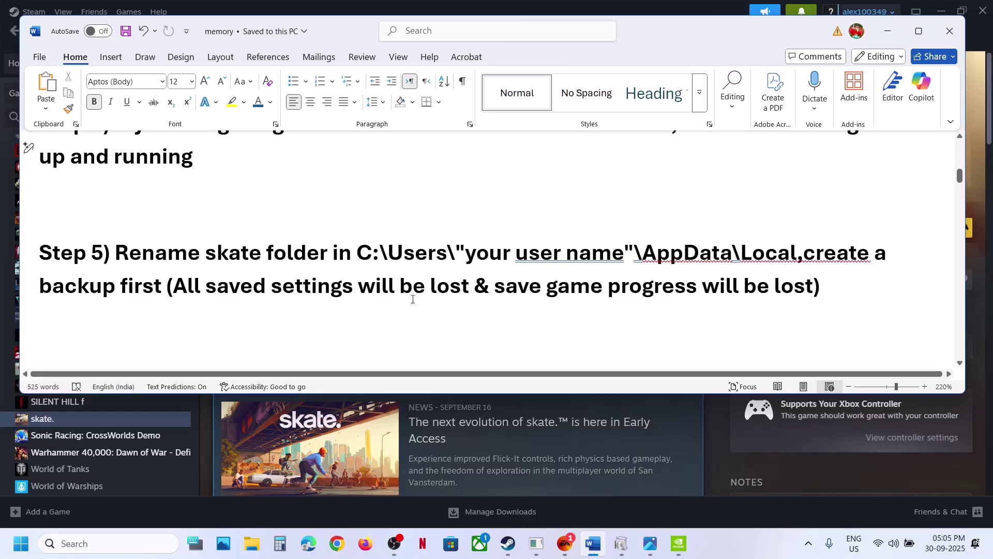
{"action": "left_click_drag", "start_coordinate": [264, 288], "coordinate": [813, 297]}
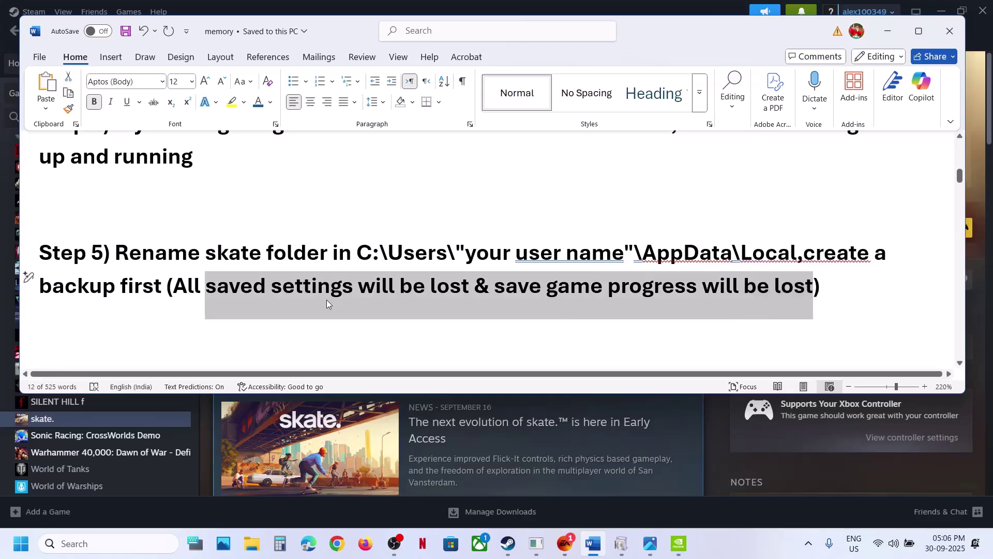
Open File Explorer and browse to the current user's profile folder under C:\Users.
{"action": "left_click", "coordinate": [257, 547]}
{"action": "left_click", "coordinate": [64, 316]}
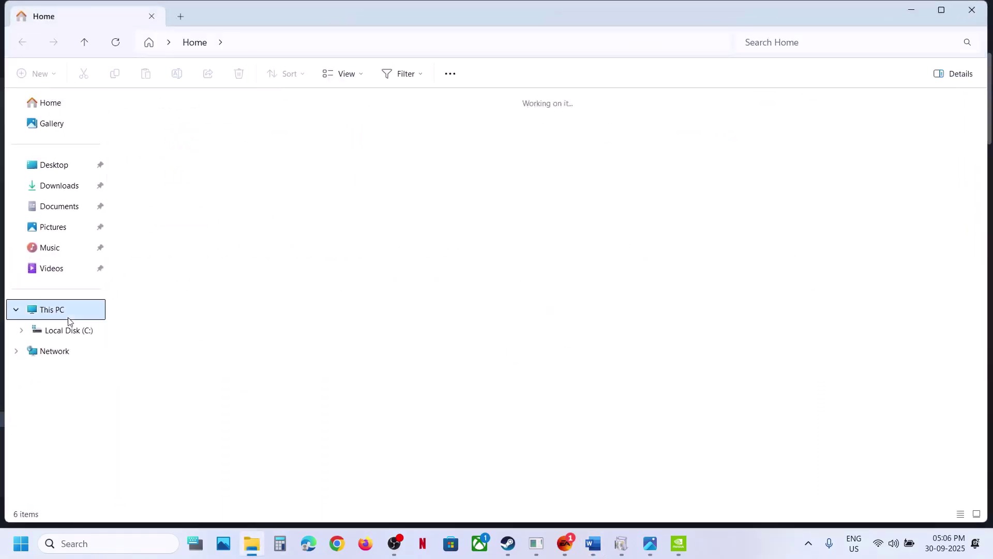
{"action": "double_click", "coordinate": [197, 138]}
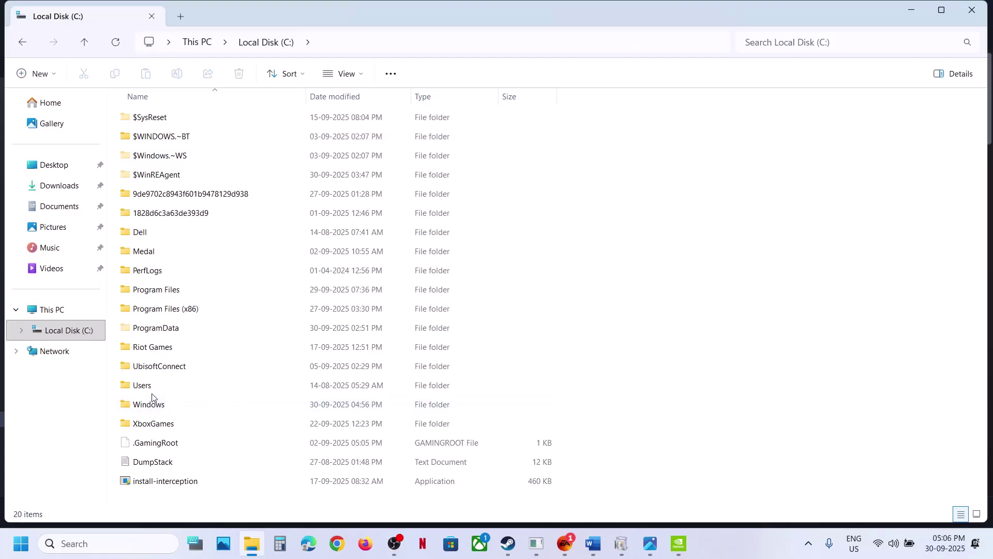
{"action": "double_click", "coordinate": [146, 389]}
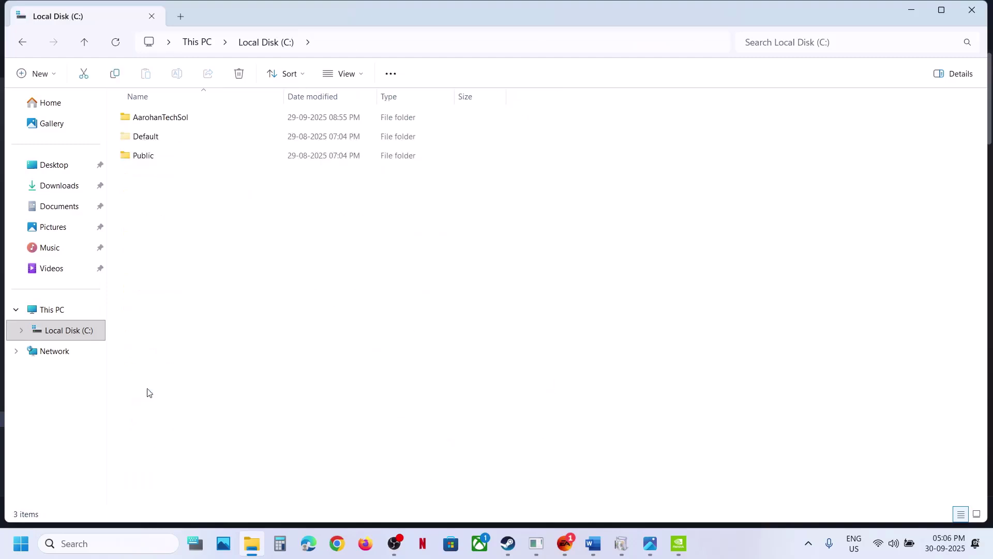
{"action": "left_click", "coordinate": [177, 118]}
{"action": "double_click", "coordinate": [177, 118]}
Check the hidden items display setting and open the AppData\Local folder.
{"action": "left_click", "coordinate": [166, 175]}
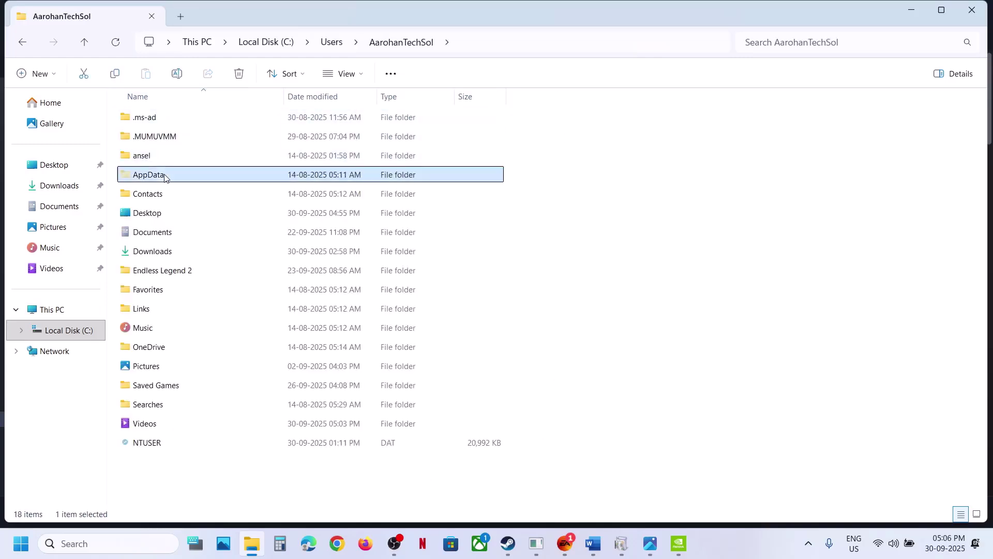
{"action": "left_click", "coordinate": [362, 75]}
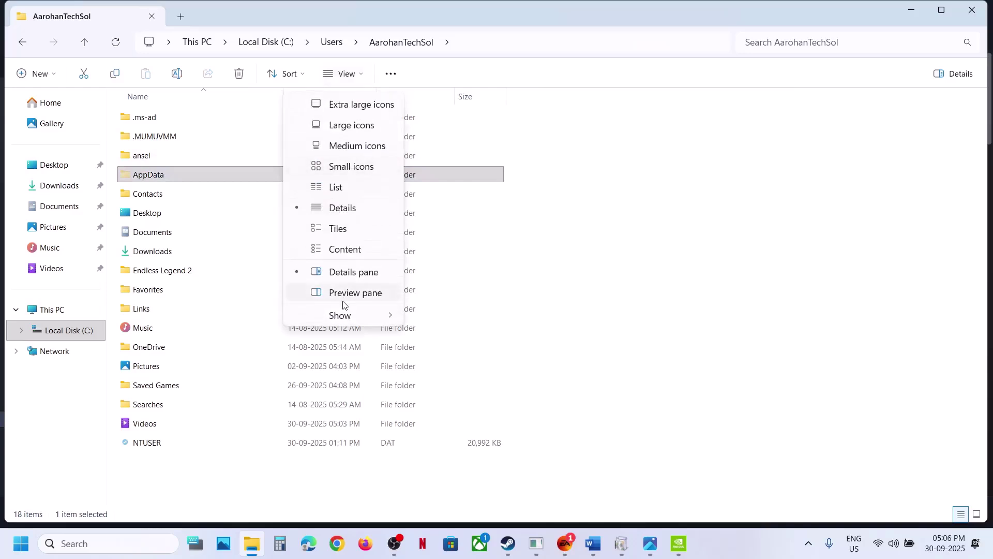
{"action": "mouse_move", "coordinate": [344, 314]}
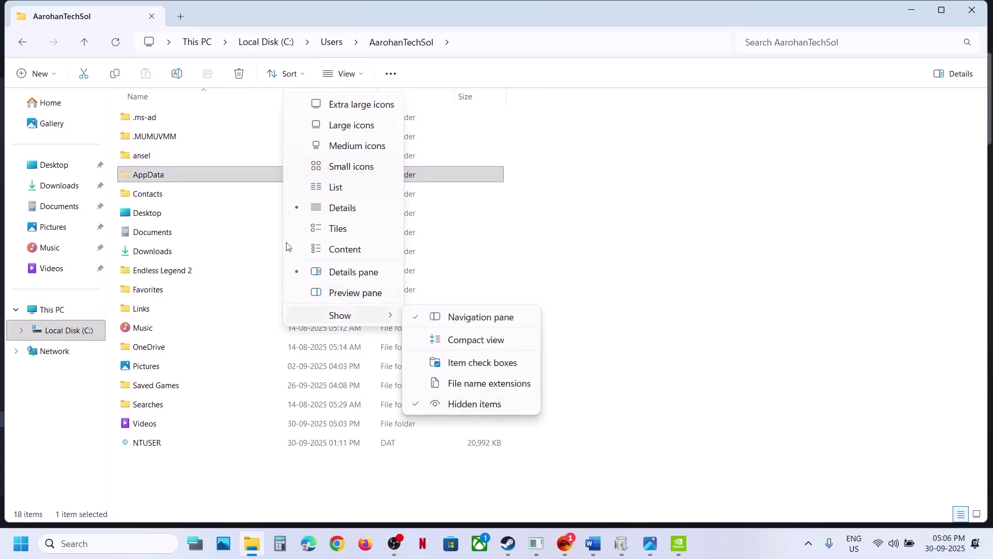
{"action": "left_click", "coordinate": [140, 177]}
{"action": "double_click", "coordinate": [140, 177]}
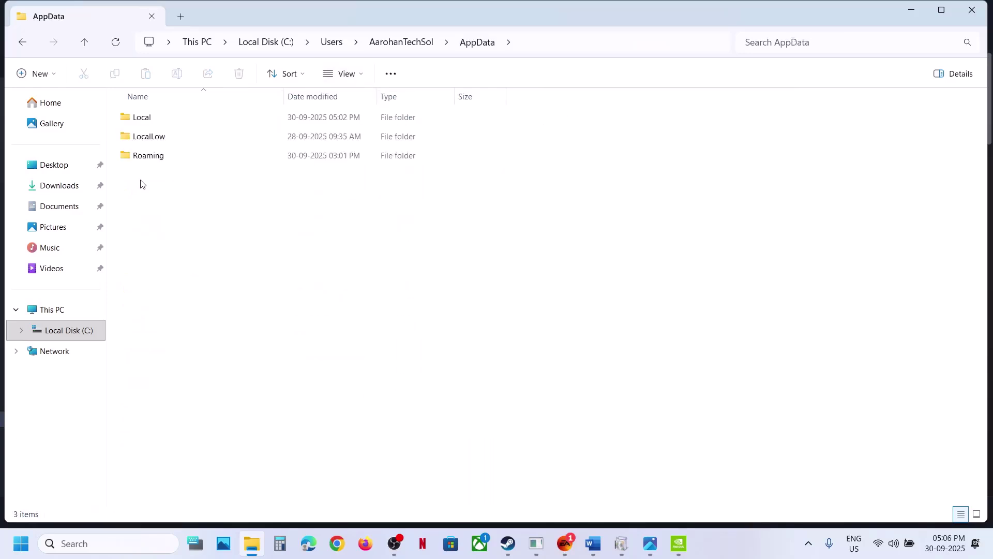
{"action": "double_click", "coordinate": [144, 118]}
Try to back up the Skate folder from AppData\Local by pasting a copy on the desktop, and cancel replacing the duplicate files.
{"action": "left_click", "coordinate": [160, 200]}
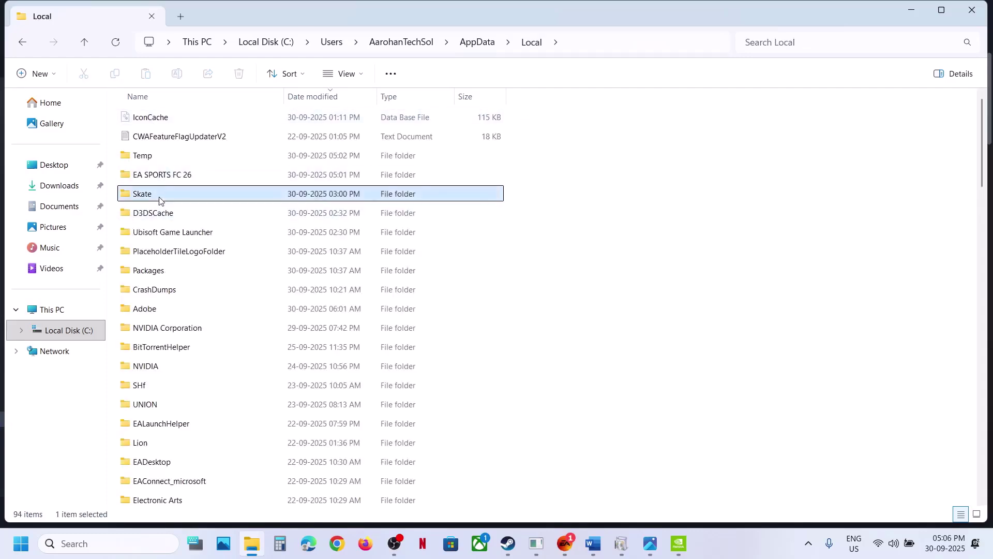
{"action": "right_click", "coordinate": [160, 200]}
{"action": "left_click", "coordinate": [271, 210]}
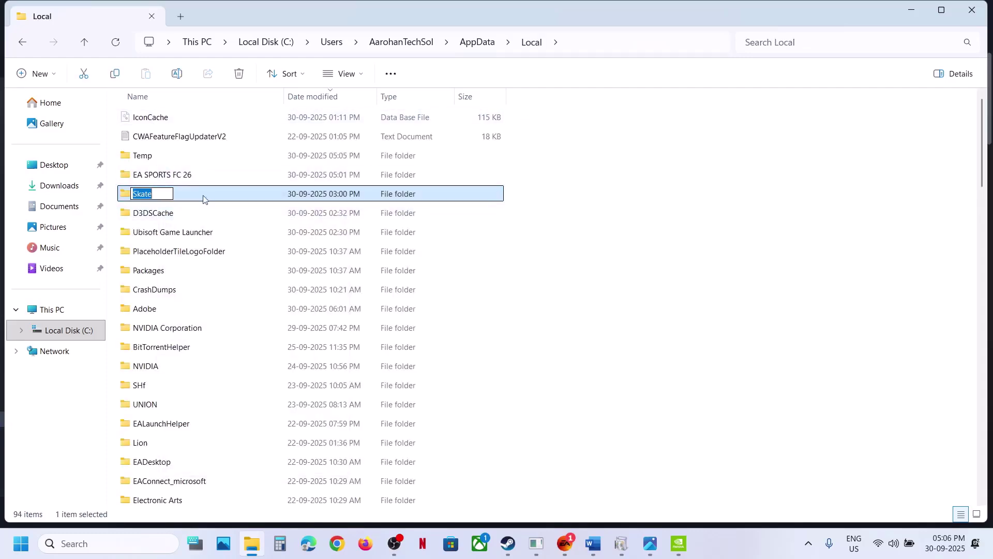
{"action": "left_click", "coordinate": [184, 195]}
{"action": "right_click", "coordinate": [184, 195]}
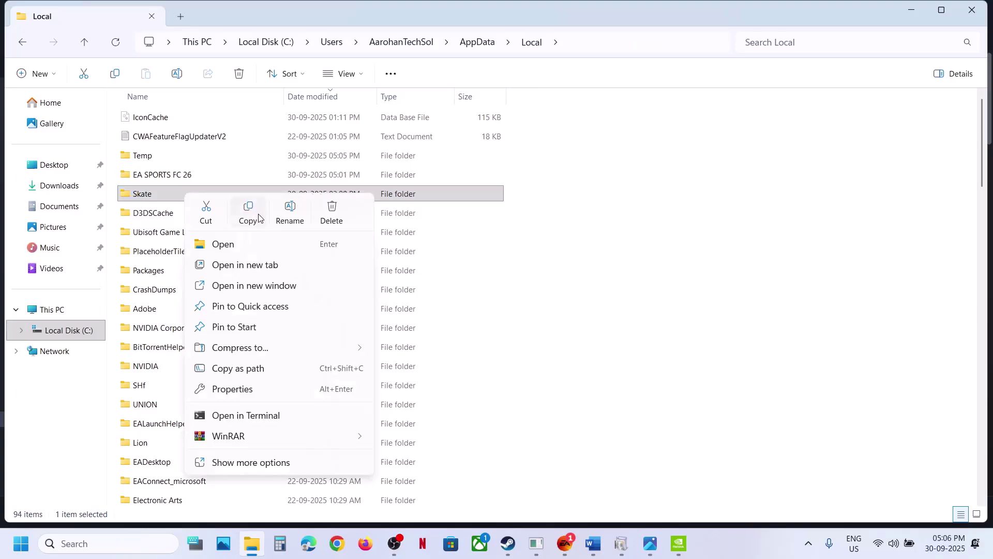
{"action": "left_click", "coordinate": [259, 217]}
{"action": "key", "text": "super+d"}
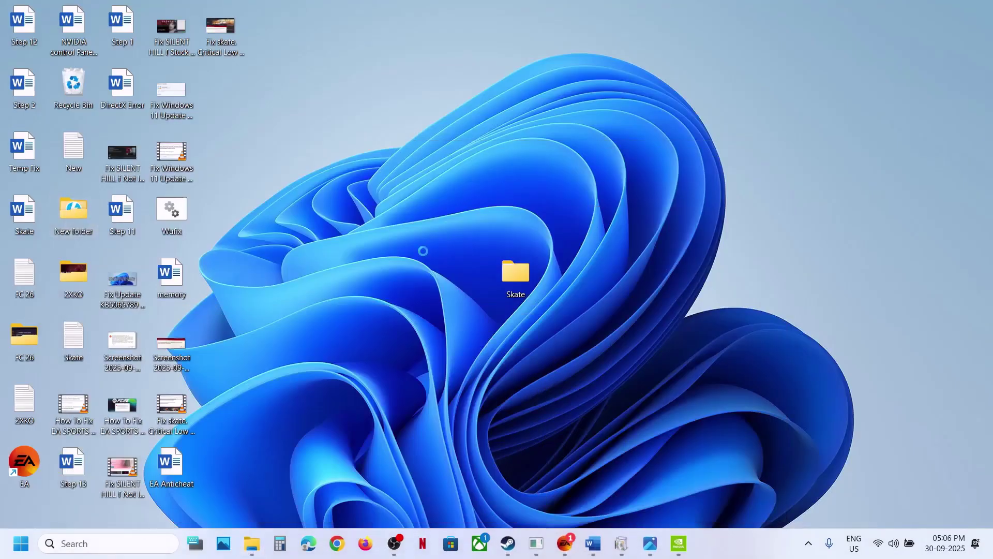
{"action": "key", "text": "ctrl+v"}
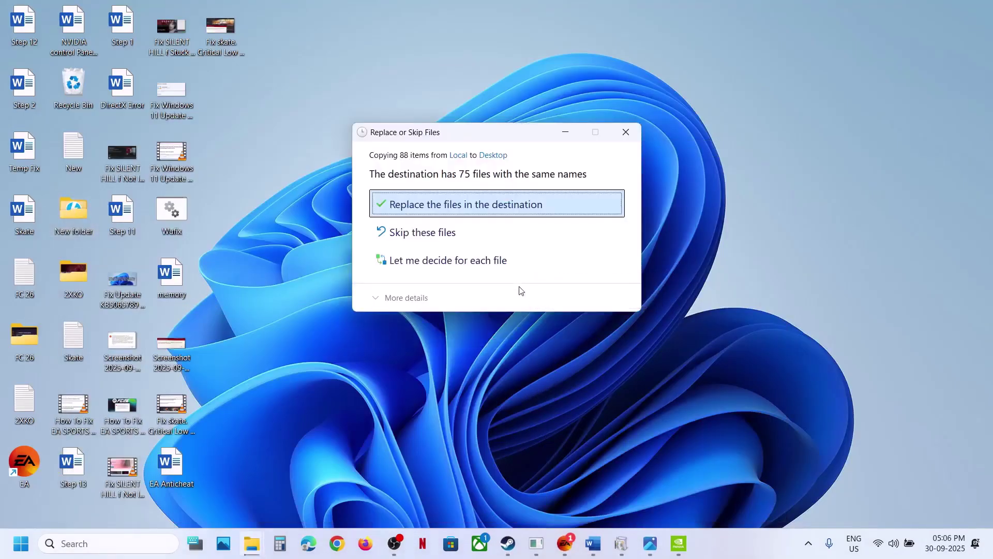
{"action": "left_click", "coordinate": [625, 131]}
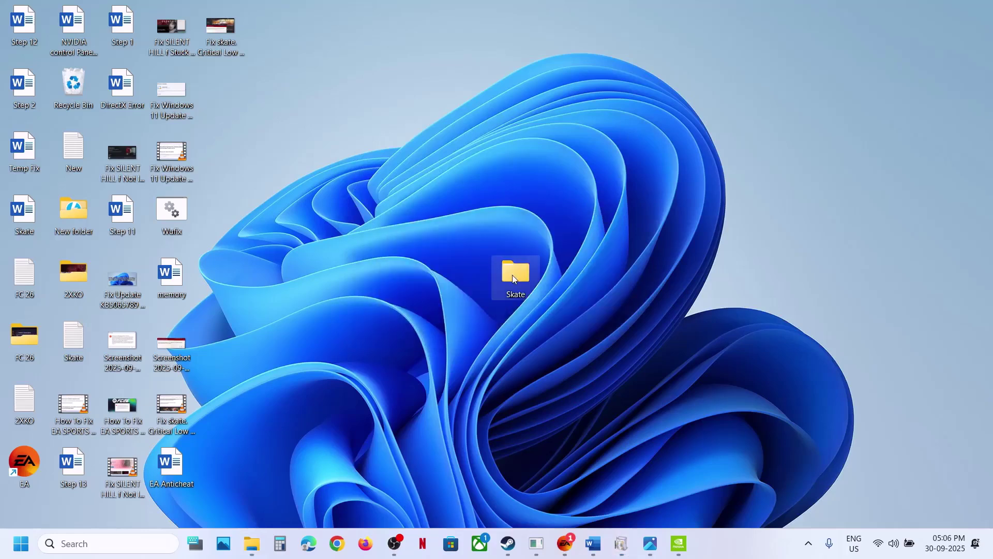
{"action": "left_click_drag", "start_coordinate": [514, 280], "coordinate": [464, 278]}
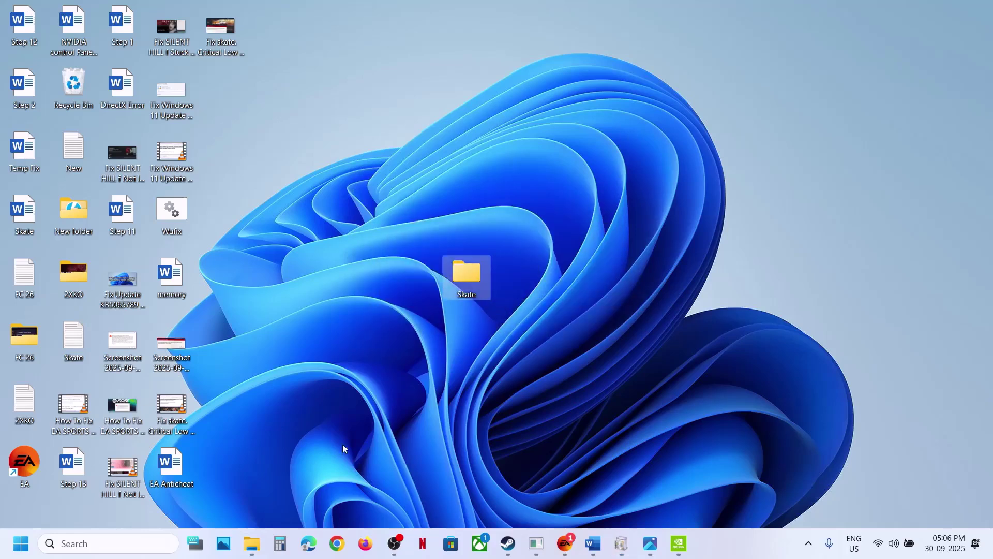
Return to the AppData\Local folder in File Explorer and rename the Skate folder to Skate.old.
{"action": "left_click", "coordinate": [253, 547]}
{"action": "right_click", "coordinate": [193, 200]}
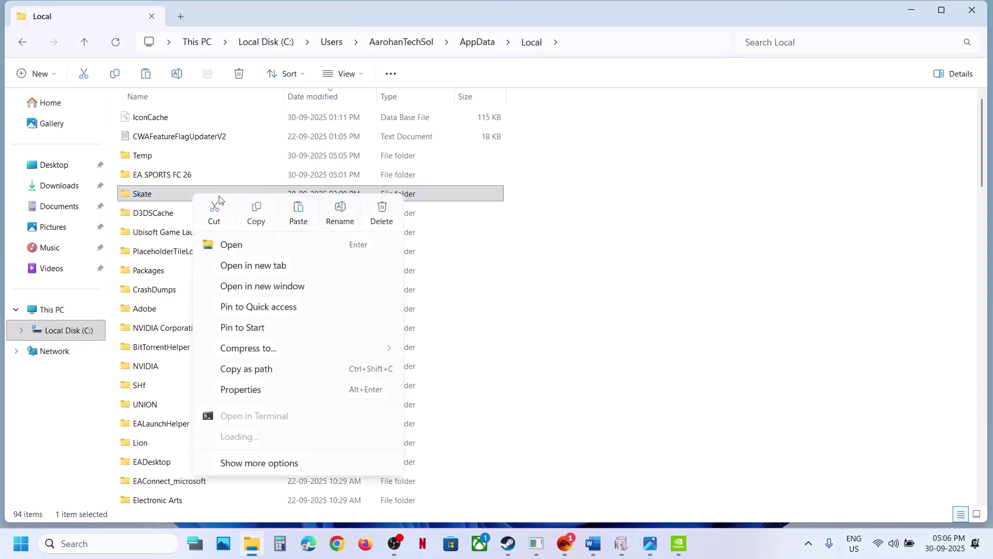
{"action": "left_click", "coordinate": [336, 212]}
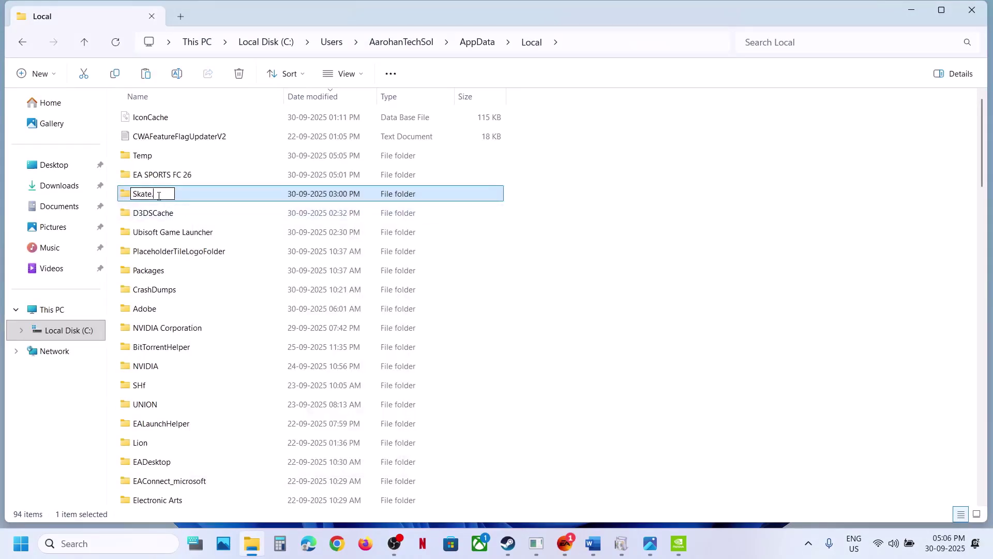
{"action": "left_click", "coordinate": [533, 319]}
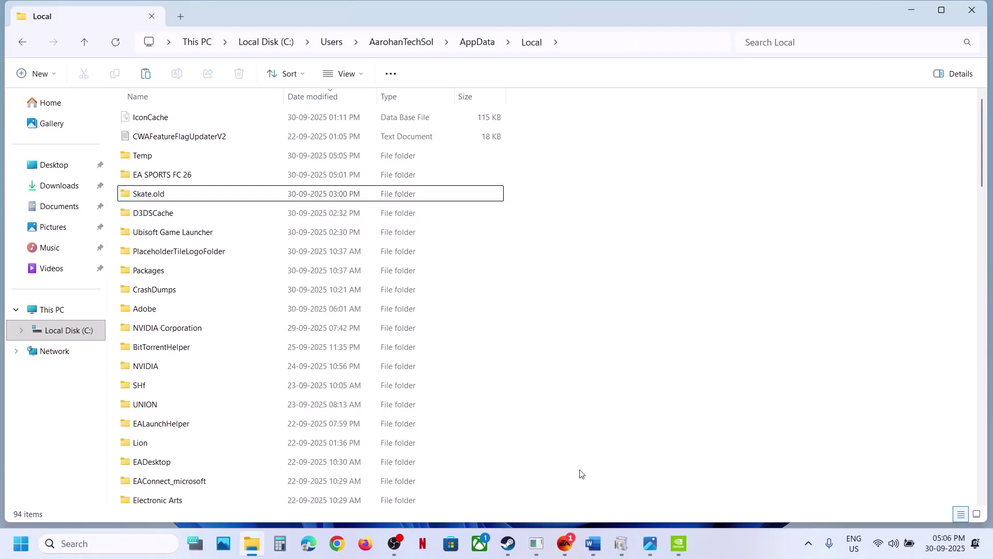
Switch to Word and read Step 6, on renaming or deleting the Electronic Arts folder in AppData\Roaming.
{"action": "left_click", "coordinate": [595, 545]}
{"action": "scroll", "coordinate": [276, 311], "scroll_direction": "down", "scroll_amount": 3}
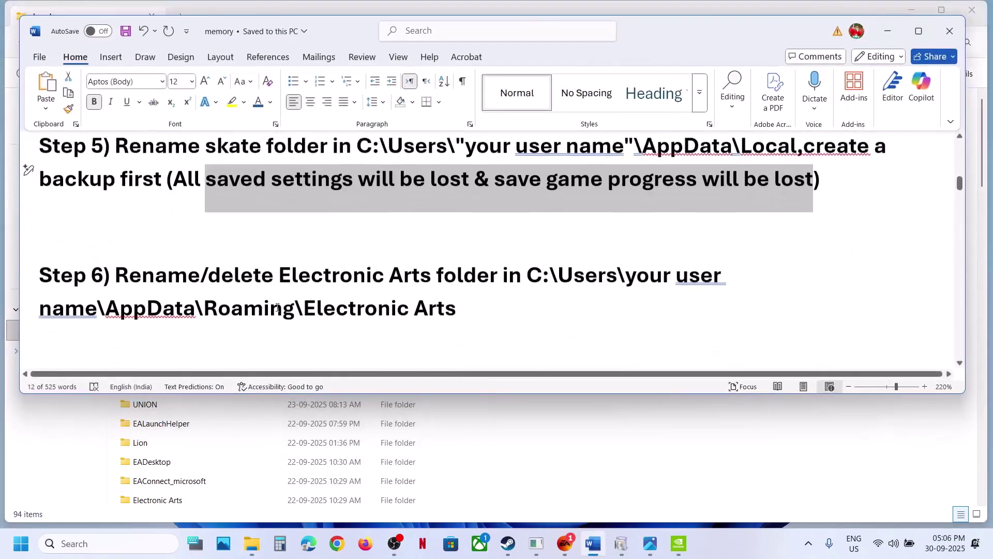
{"action": "scroll", "coordinate": [269, 227], "scroll_direction": "up", "scroll_amount": 1}
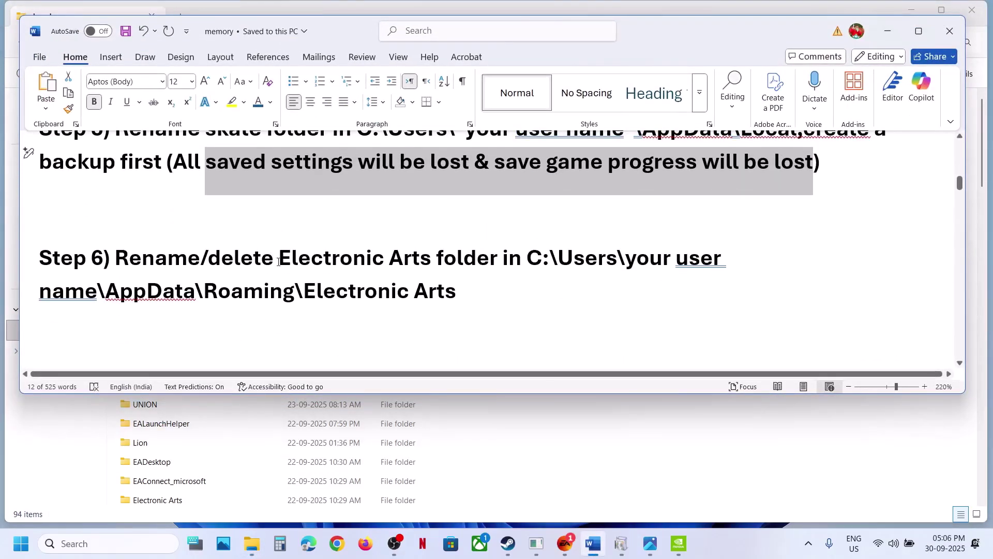
{"action": "left_click_drag", "start_coordinate": [278, 262], "coordinate": [494, 254]}
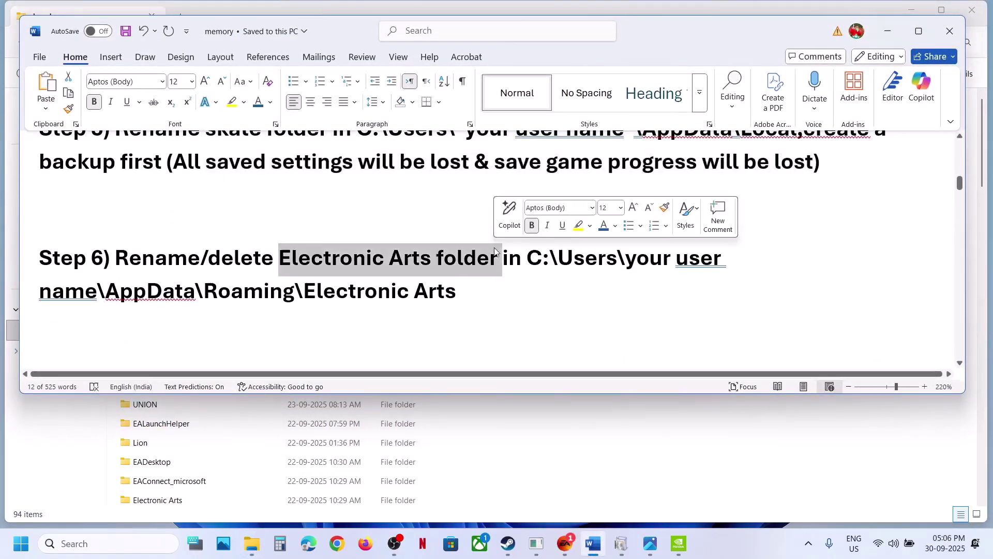
Switch back to File Explorer, go up to AppData and open the Roaming folder.
{"action": "left_click", "coordinate": [558, 444]}
{"action": "left_click", "coordinate": [85, 43]}
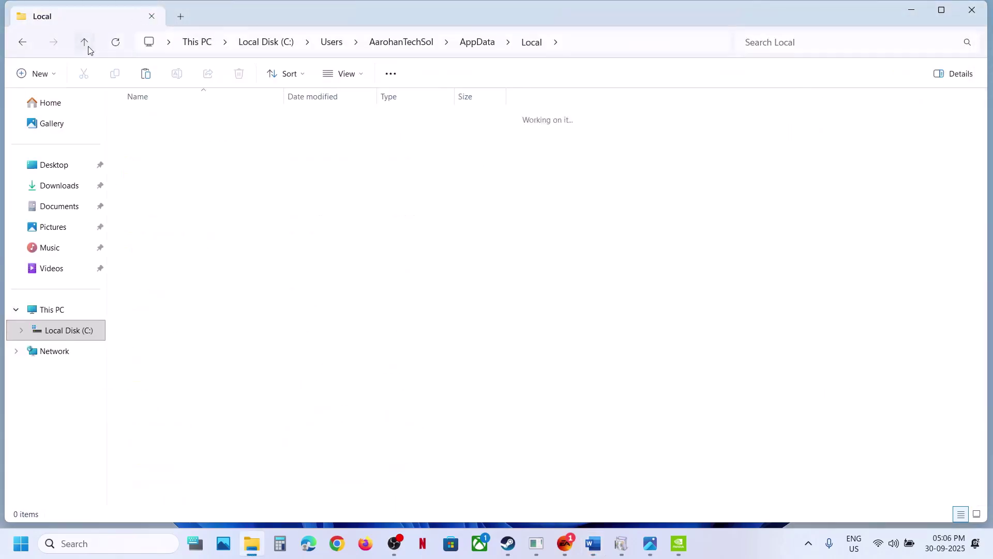
{"action": "left_click", "coordinate": [173, 167]}
{"action": "double_click", "coordinate": [168, 162]}
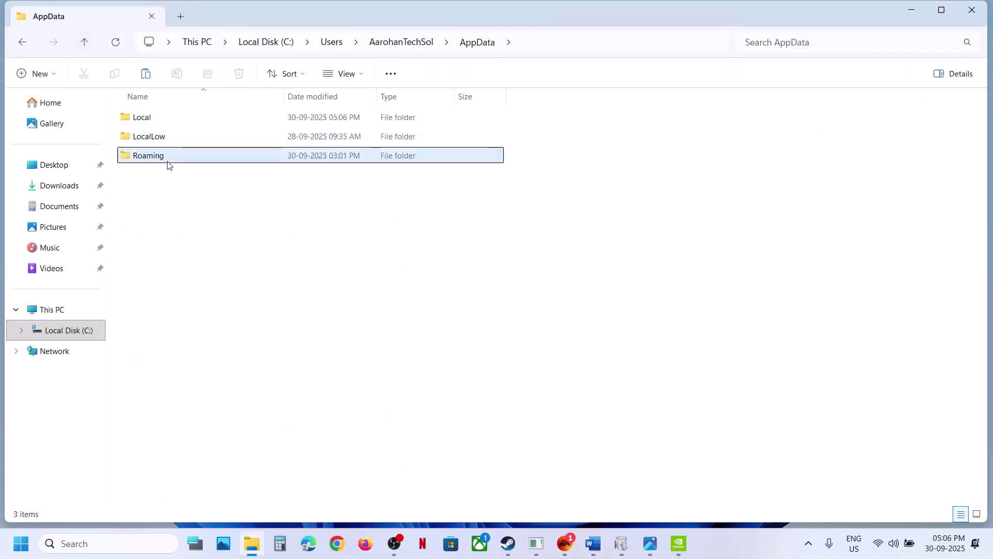
Find the Electronic Arts folder in Roaming and try to rename it to Electronic Arts.old, agreeing to merge it with the existing folder.
{"action": "scroll", "coordinate": [189, 350], "scroll_direction": "down", "scroll_amount": 2}
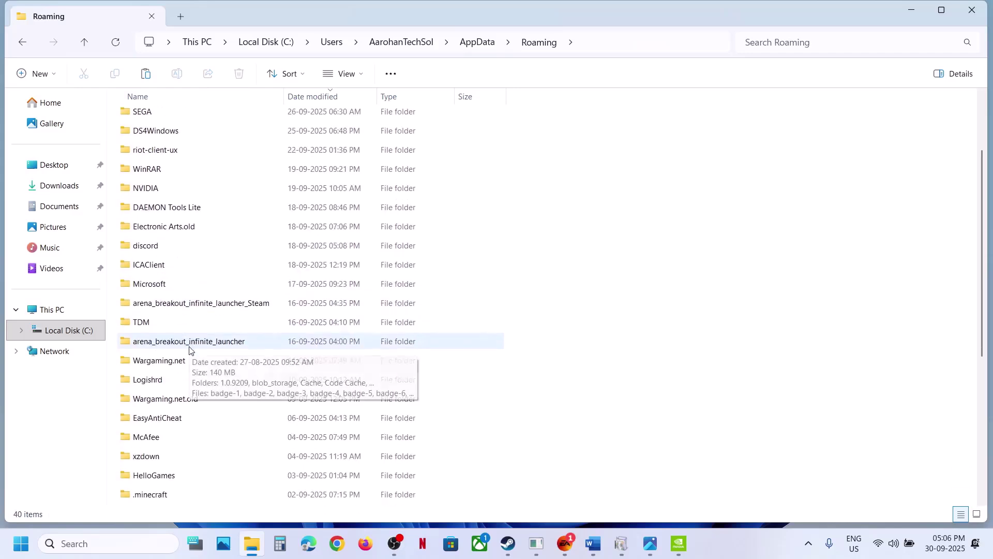
{"action": "left_click", "coordinate": [176, 302]}
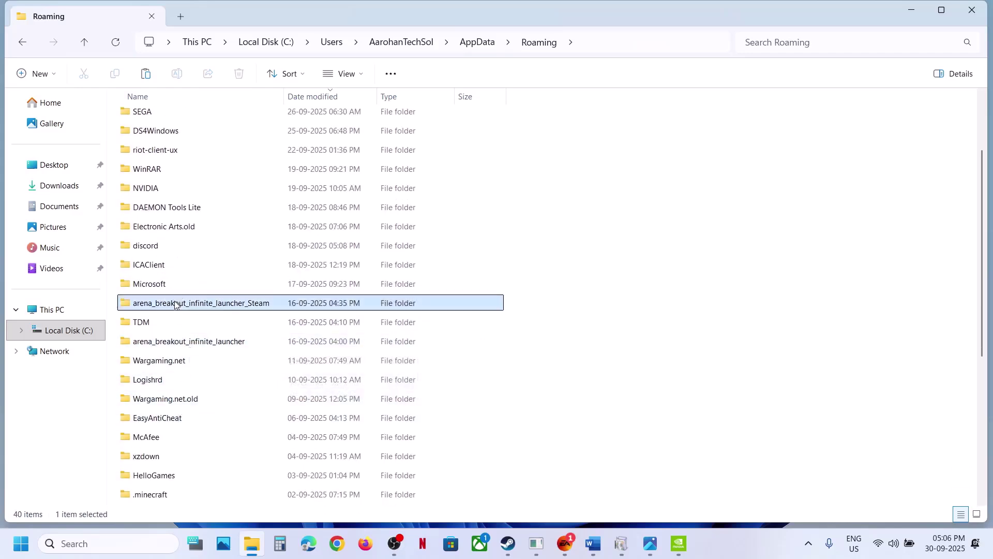
{"action": "key", "text": "e"}
{"action": "key", "text": "e"}
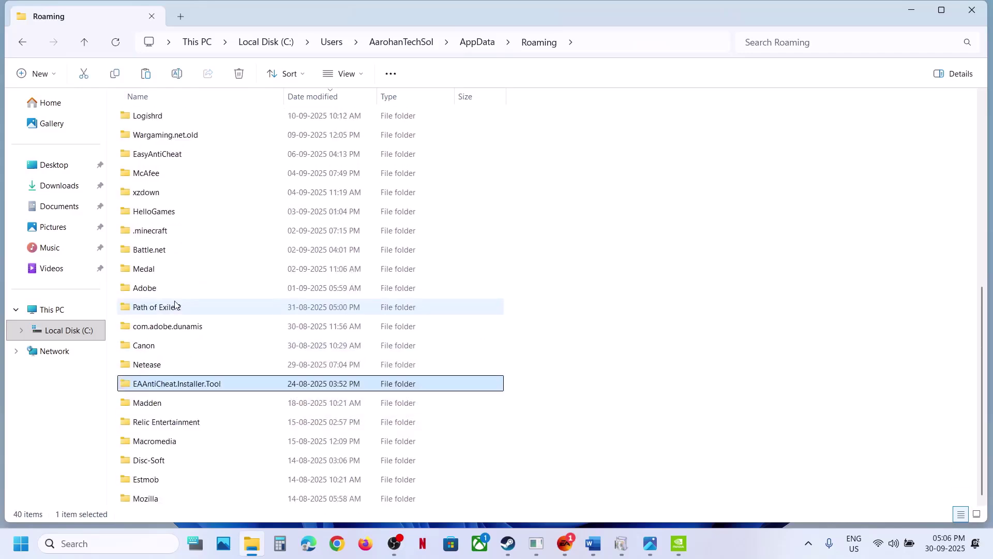
{"action": "key", "text": "e"}
{"action": "key", "text": "e"}
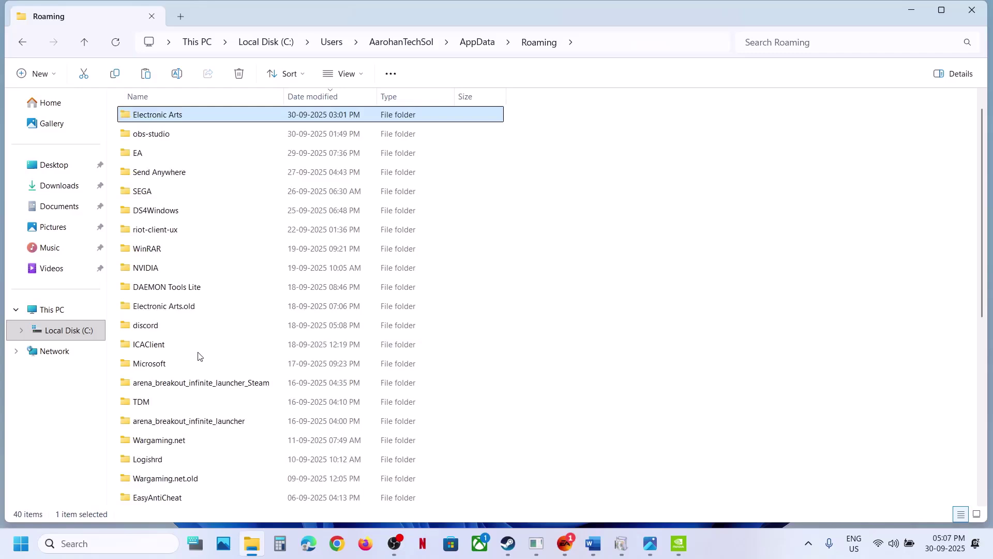
{"action": "right_click", "coordinate": [166, 115]}
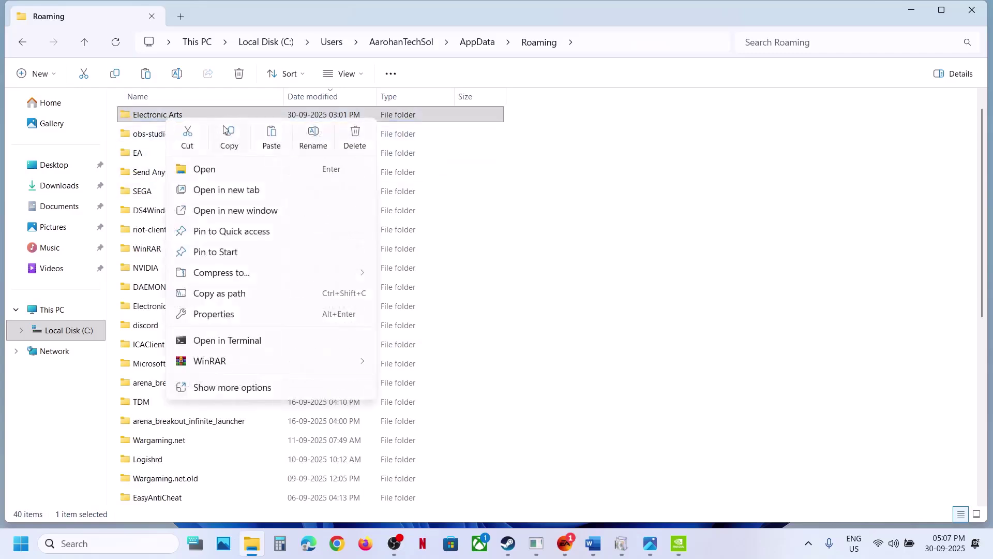
{"action": "left_click", "coordinate": [314, 136]}
{"action": "left_click", "coordinate": [201, 114]}
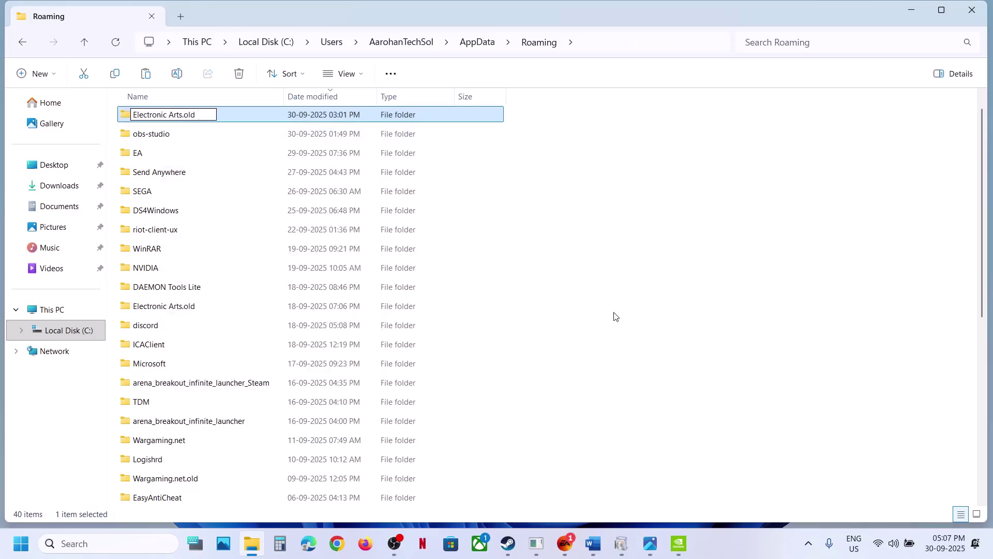
{"action": "key", "text": "Return"}
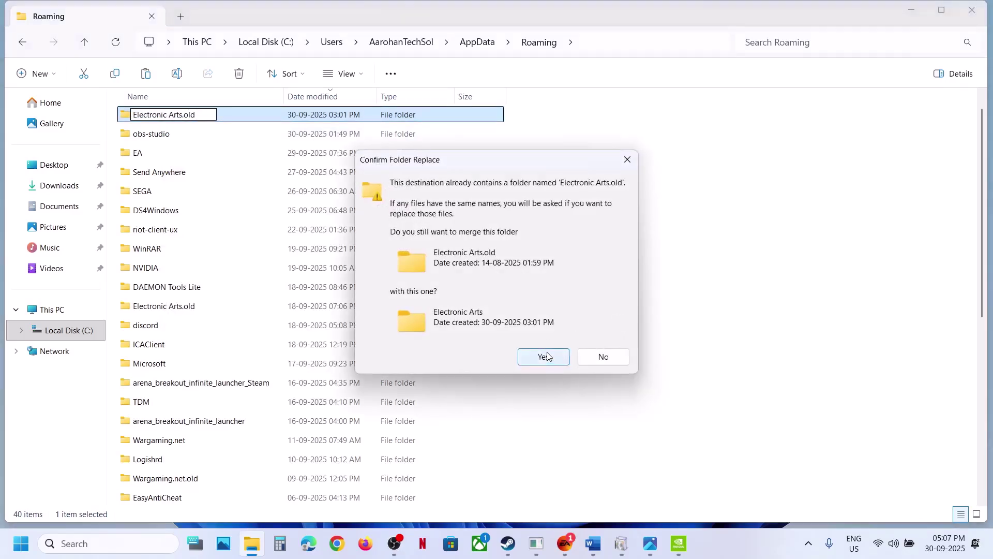
{"action": "left_click", "coordinate": [547, 357]}
{"action": "left_click", "coordinate": [486, 348]}
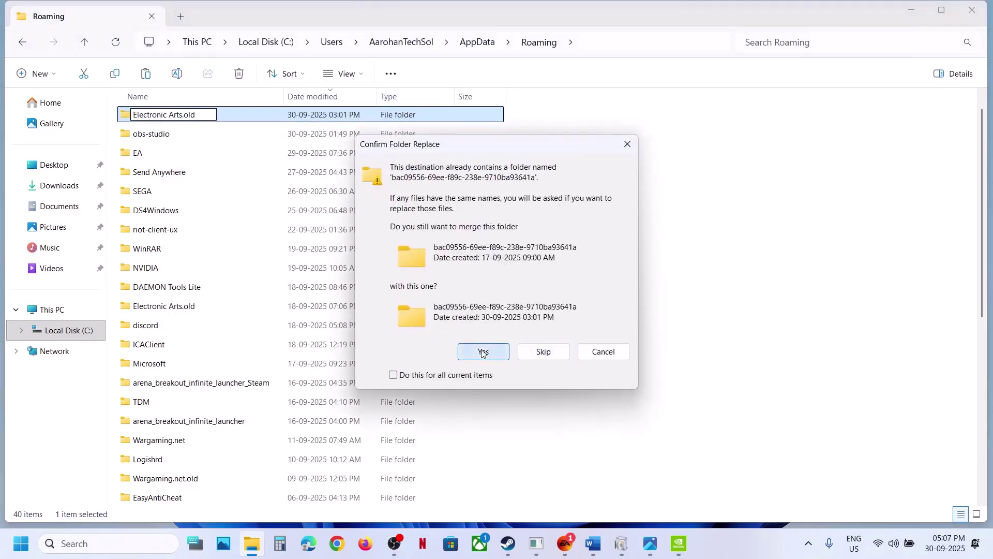
{"action": "left_click", "coordinate": [544, 347]}
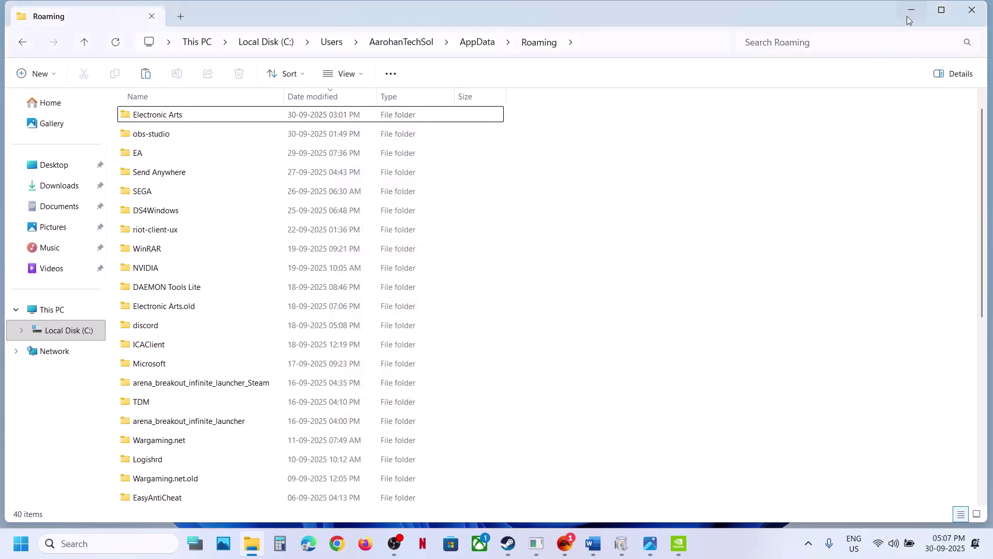
{"action": "left_click", "coordinate": [187, 314]}
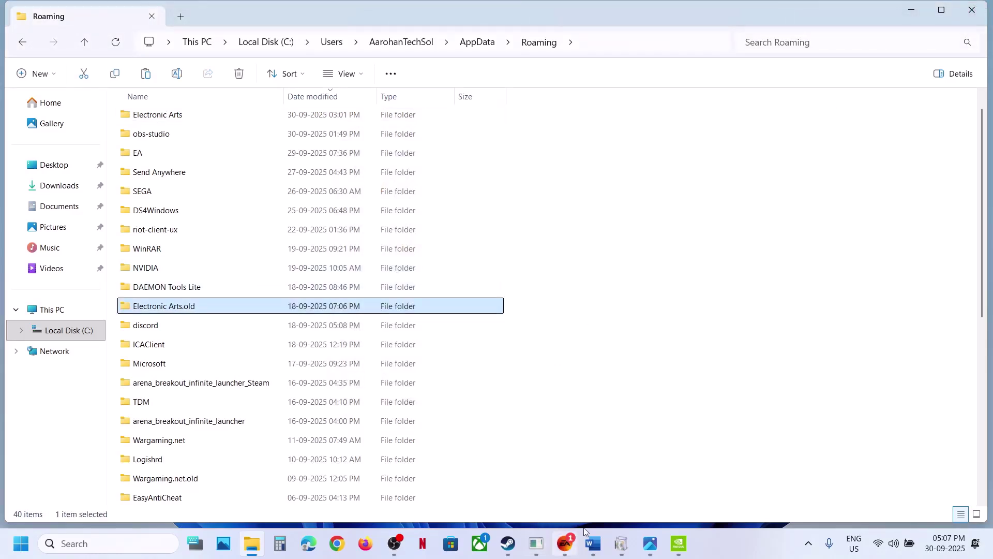
Switch to Word, read Step 7 on repairing or reinstalling EA AntiCheat, and open its EA help link.
{"action": "left_click", "coordinate": [593, 543]}
{"action": "scroll", "coordinate": [315, 236], "scroll_direction": "down", "scroll_amount": 3}
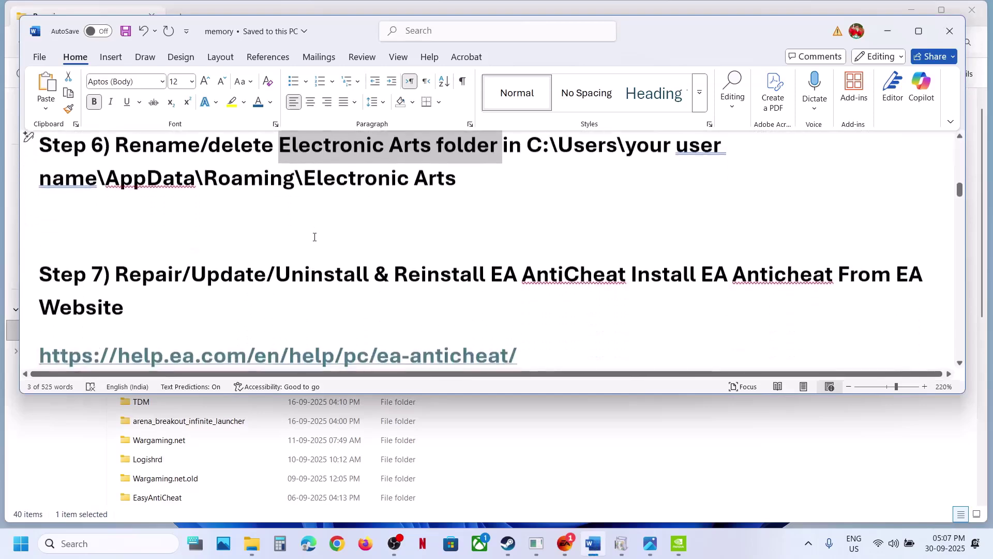
{"action": "scroll", "coordinate": [263, 275], "scroll_direction": "down", "scroll_amount": 1}
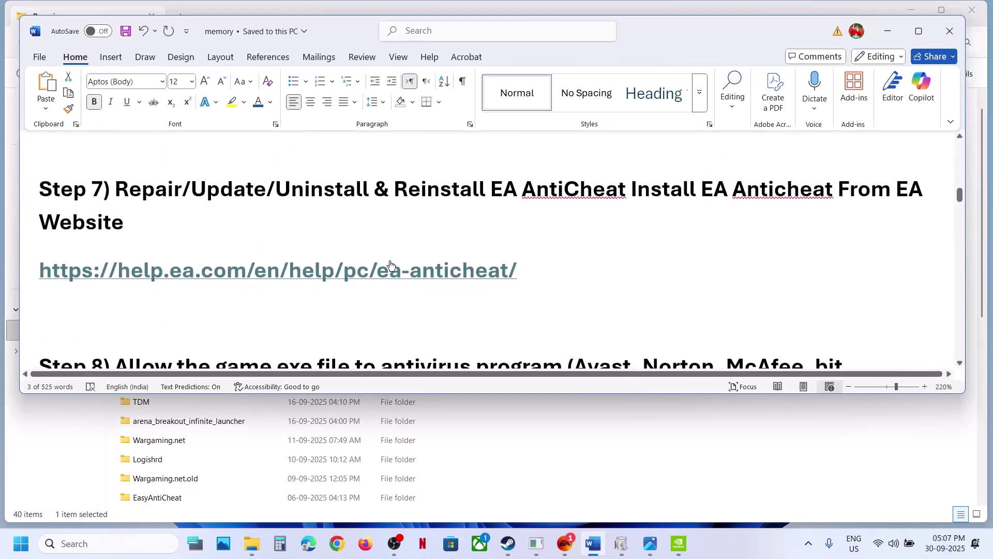
{"action": "left_click", "coordinate": [370, 271], "text": "ctrl"}
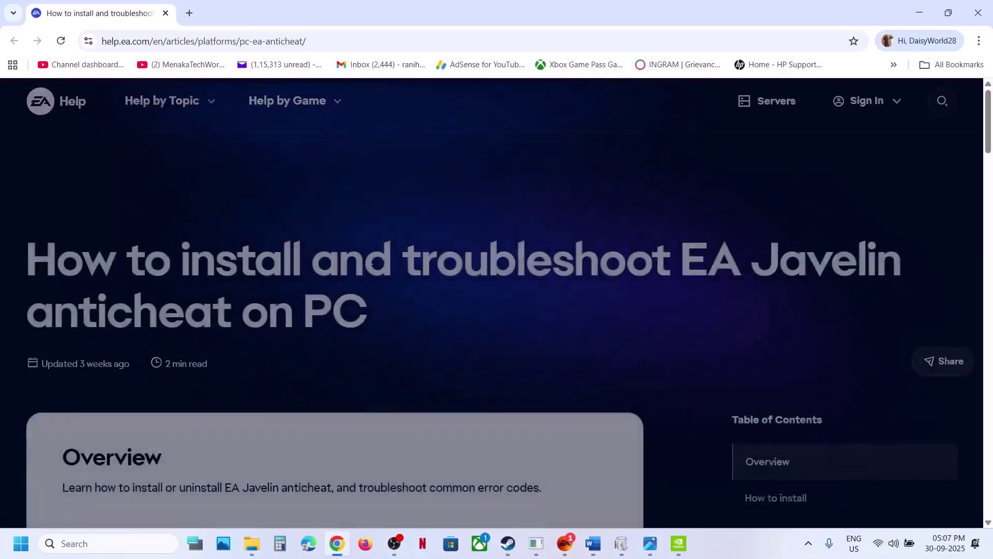
Download the EA Javelin anticheat installer from the EA Help article, run it and allow it to make changes to the device.
{"action": "scroll", "coordinate": [335, 336], "scroll_direction": "down", "scroll_amount": 5}
{"action": "scroll", "coordinate": [335, 339], "scroll_direction": "down", "scroll_amount": 4}
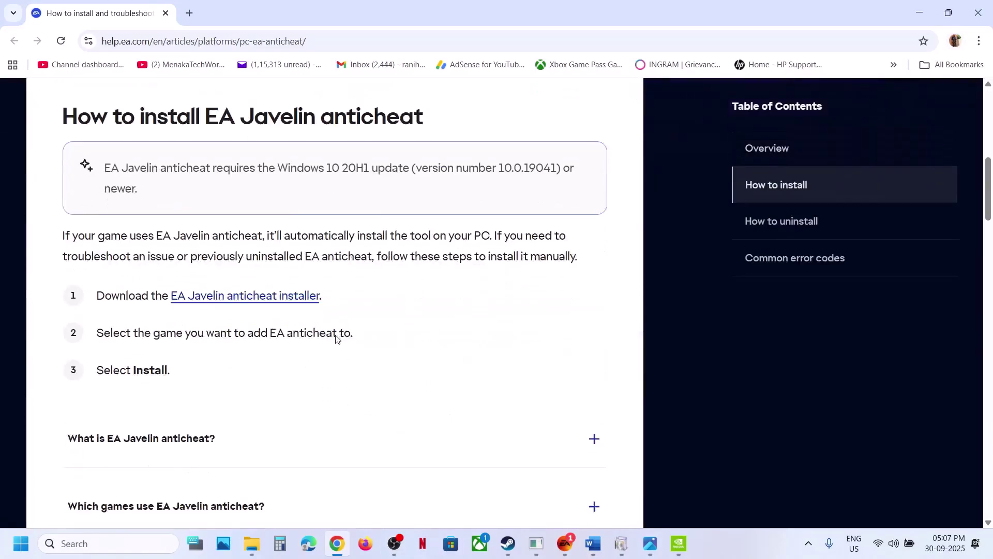
{"action": "left_click", "coordinate": [208, 284]}
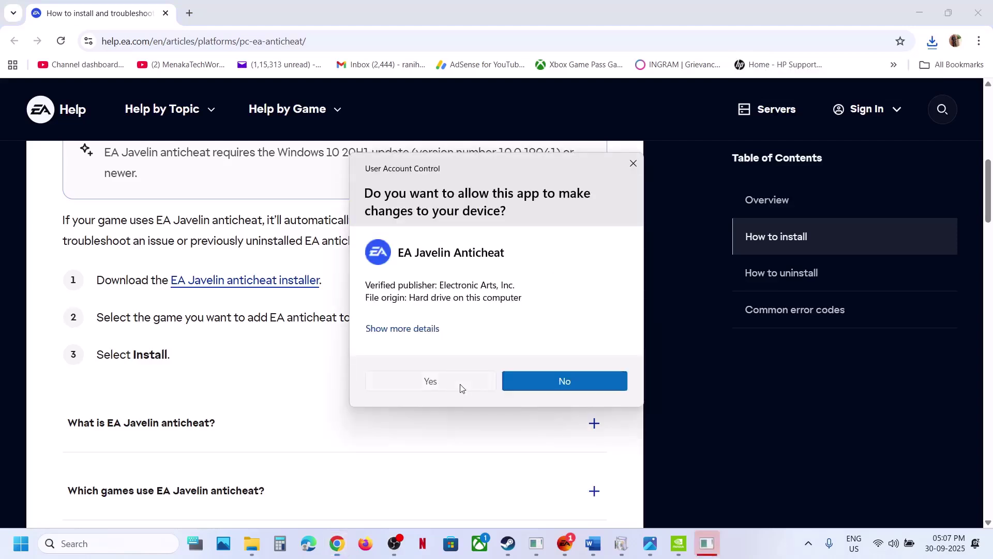
{"action": "left_click", "coordinate": [458, 387]}
Choose the installed skate. entry as the game in EA Javelin Anticheat Setup and start its repair.
{"action": "left_click", "coordinate": [639, 153]}
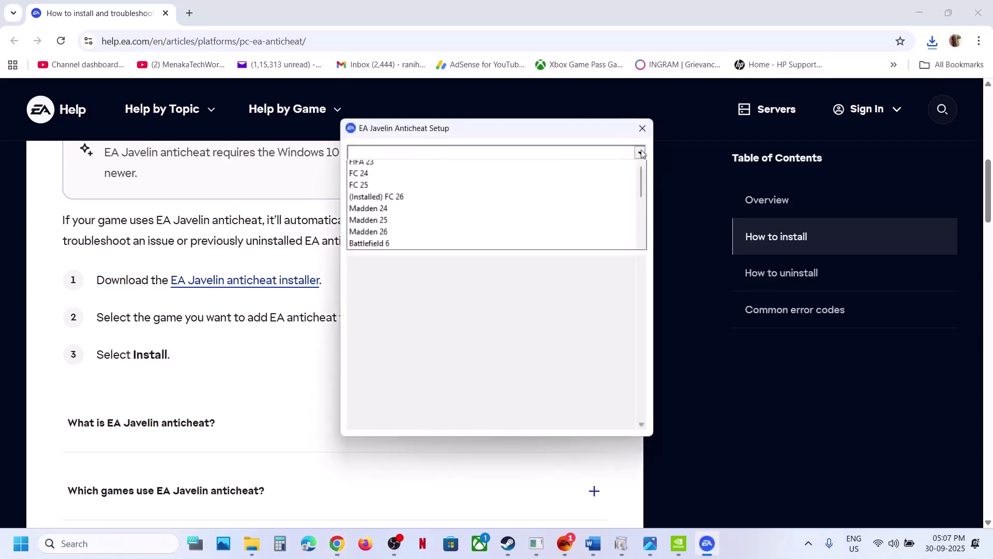
{"action": "left_click", "coordinate": [445, 229]}
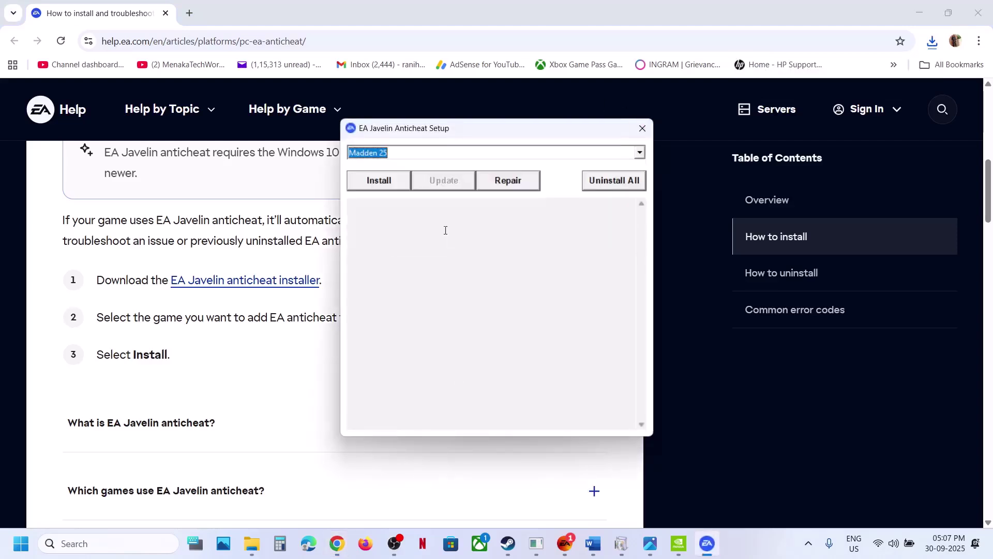
{"action": "left_click", "coordinate": [643, 154]}
{"action": "scroll", "coordinate": [505, 215], "scroll_direction": "down", "scroll_amount": 3}
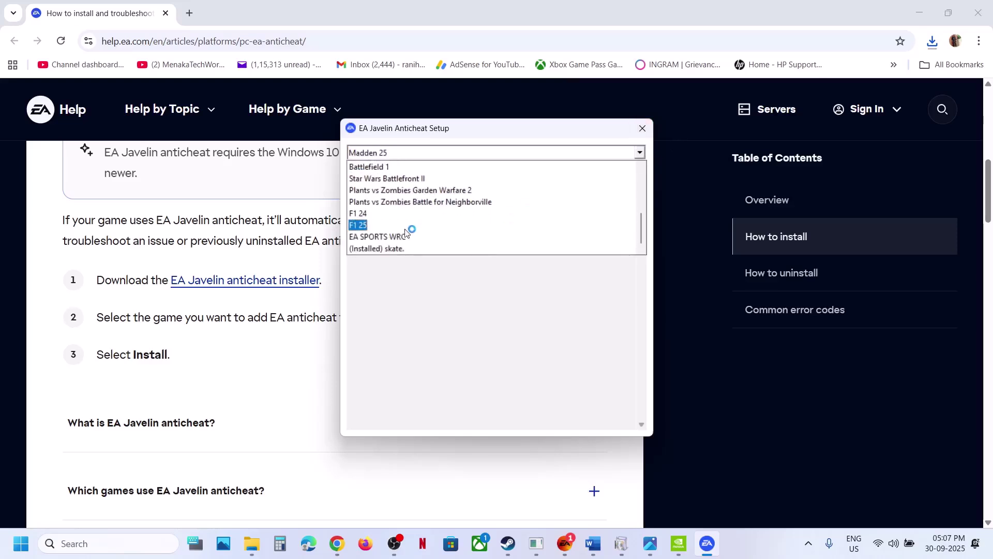
{"action": "left_click", "coordinate": [385, 249]}
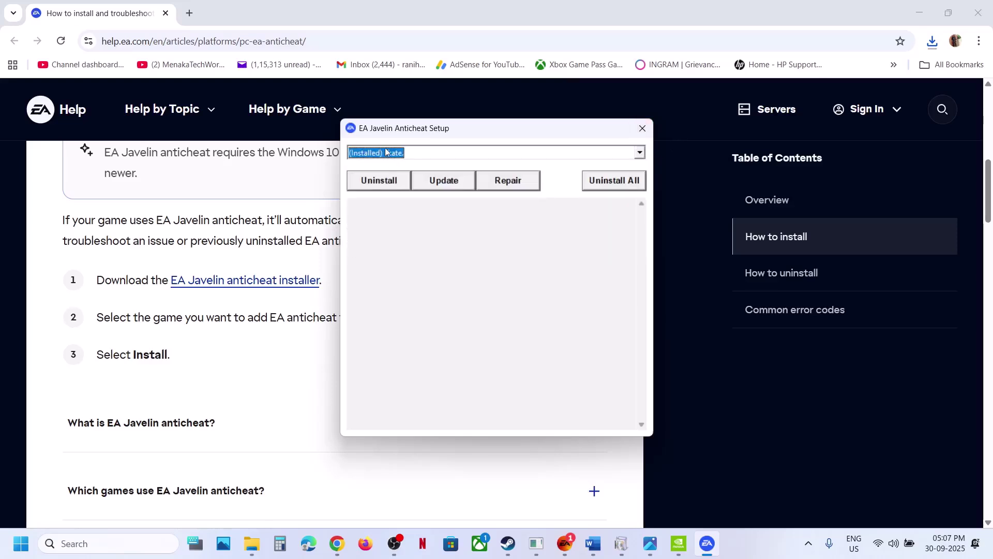
{"action": "left_click", "coordinate": [490, 180]}
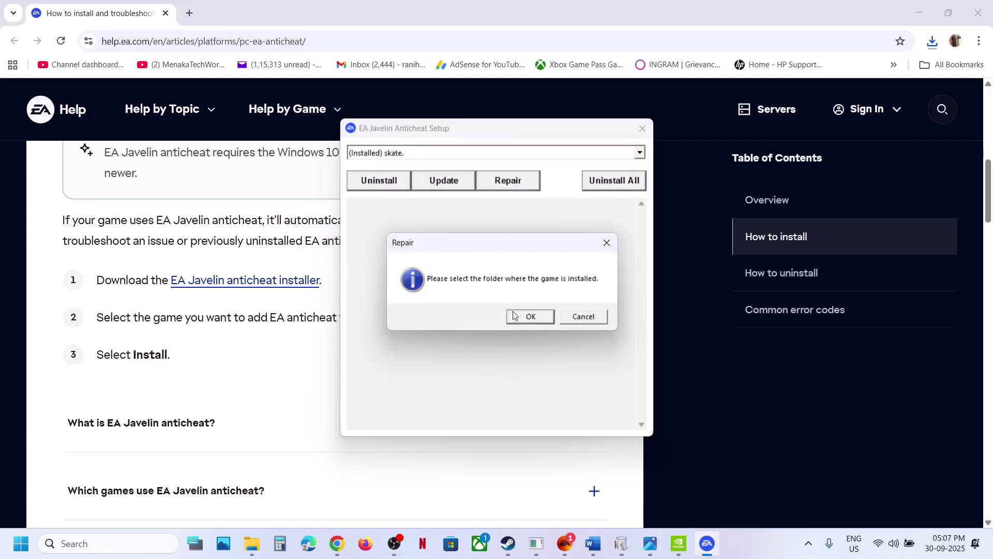
{"action": "left_click", "coordinate": [514, 315]}
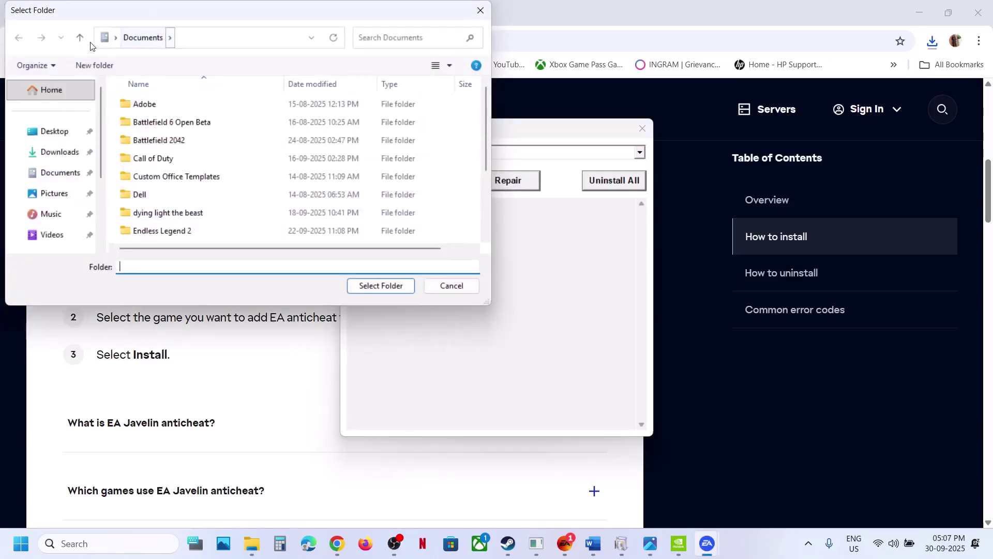
Choose the Skate folder in C:\Program Files\EA Games as the game's install location for the anticheat repair.
{"action": "scroll", "coordinate": [48, 231], "scroll_direction": "down", "scroll_amount": 3}
{"action": "left_click", "coordinate": [58, 168]}
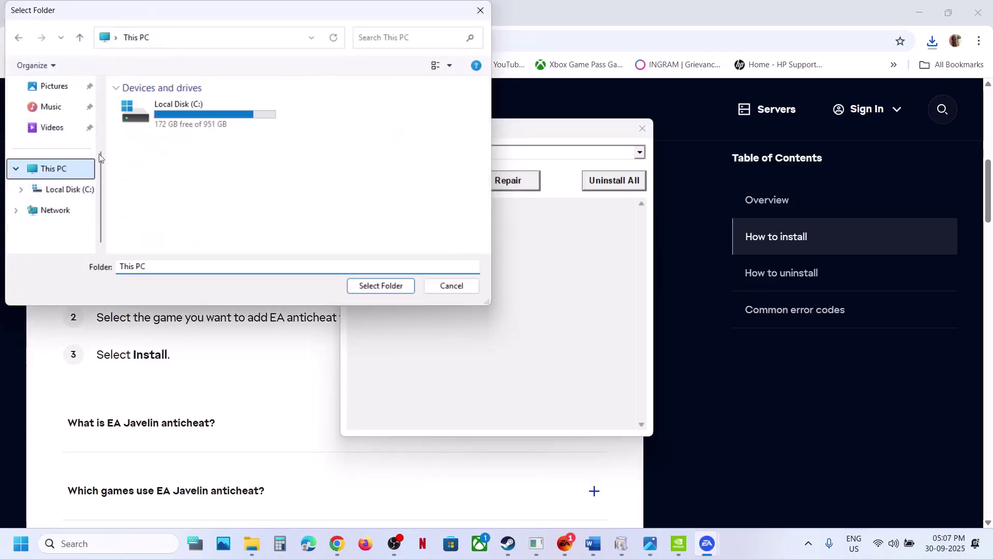
{"action": "double_click", "coordinate": [187, 111]}
{"action": "scroll", "coordinate": [179, 189], "scroll_direction": "down", "scroll_amount": 2}
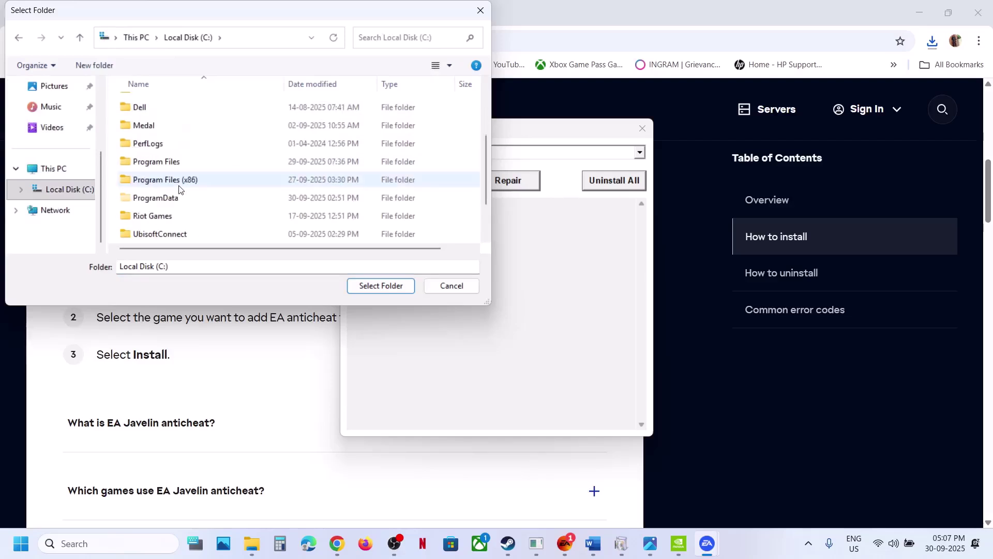
{"action": "double_click", "coordinate": [166, 165]}
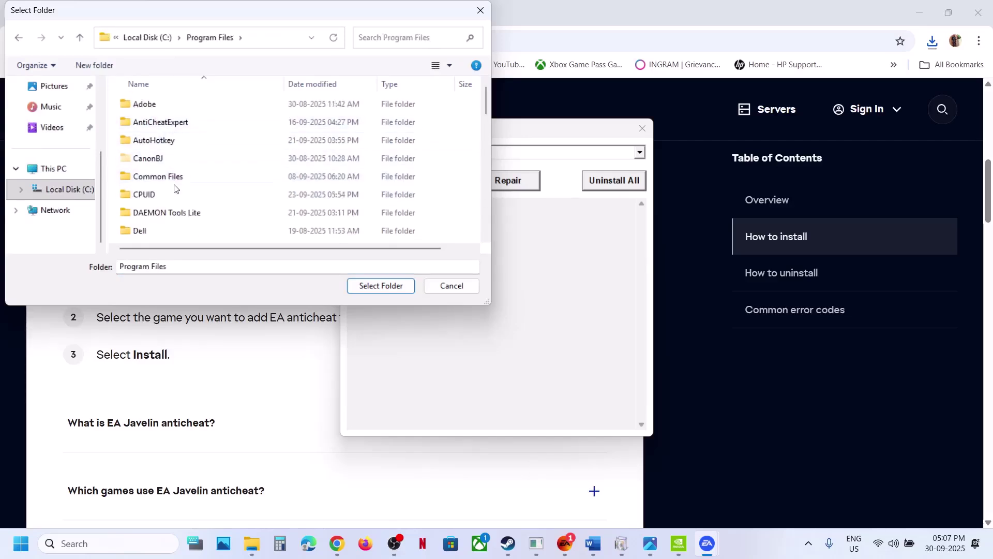
{"action": "scroll", "coordinate": [175, 188], "scroll_direction": "down", "scroll_amount": 2}
{"action": "double_click", "coordinate": [166, 184]}
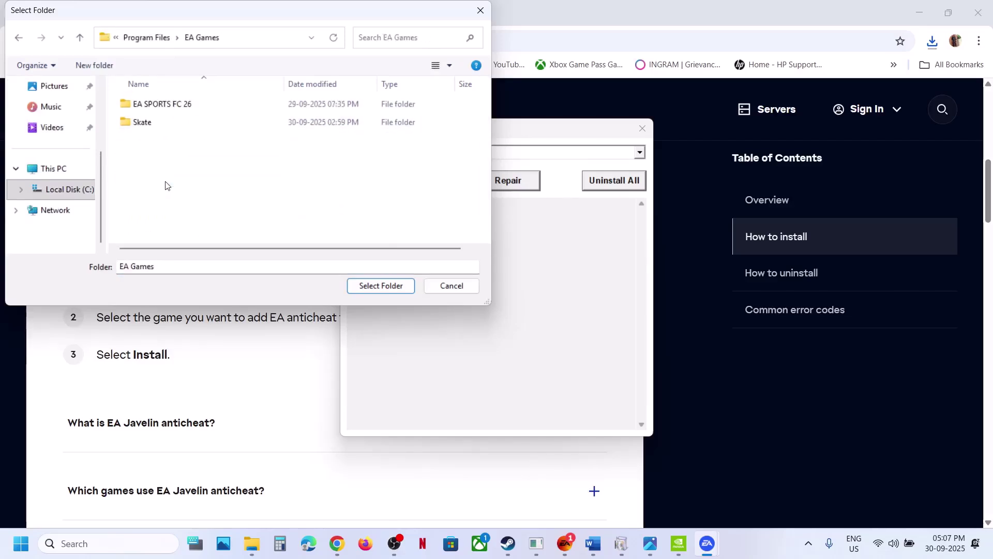
{"action": "left_click", "coordinate": [147, 127]}
{"action": "left_click", "coordinate": [387, 285]}
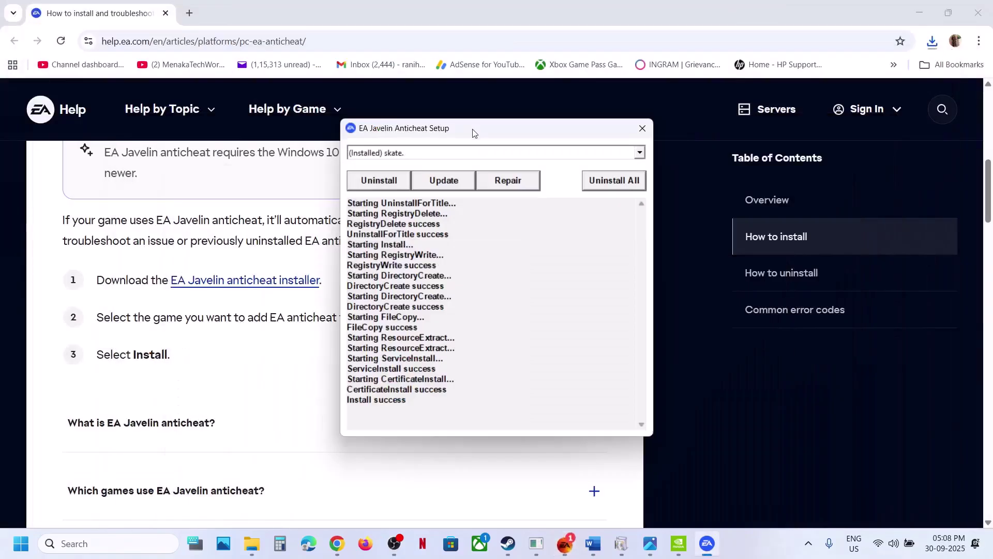
Reselect the installed skate. entry and update its anticheat.
{"action": "left_click", "coordinate": [640, 153]}
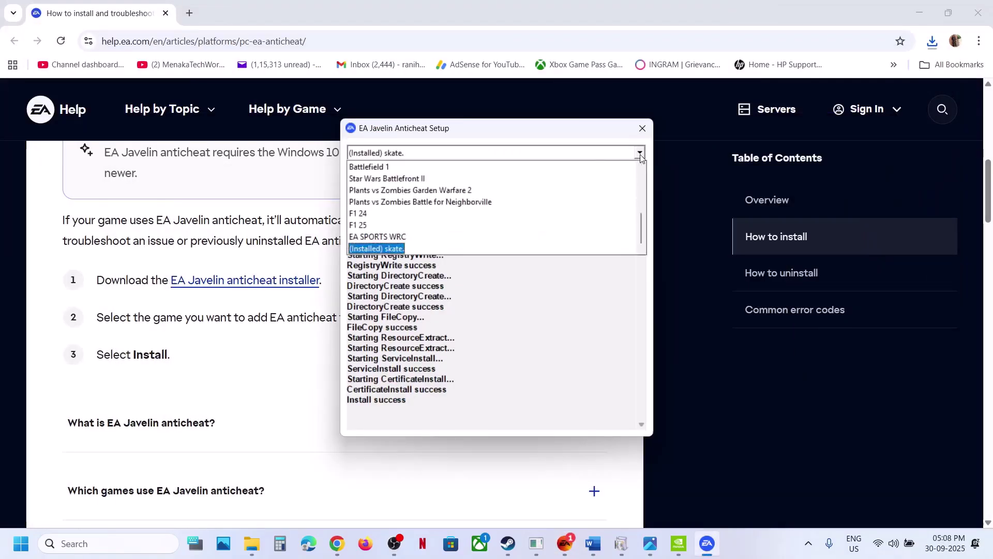
{"action": "left_click", "coordinate": [404, 247]}
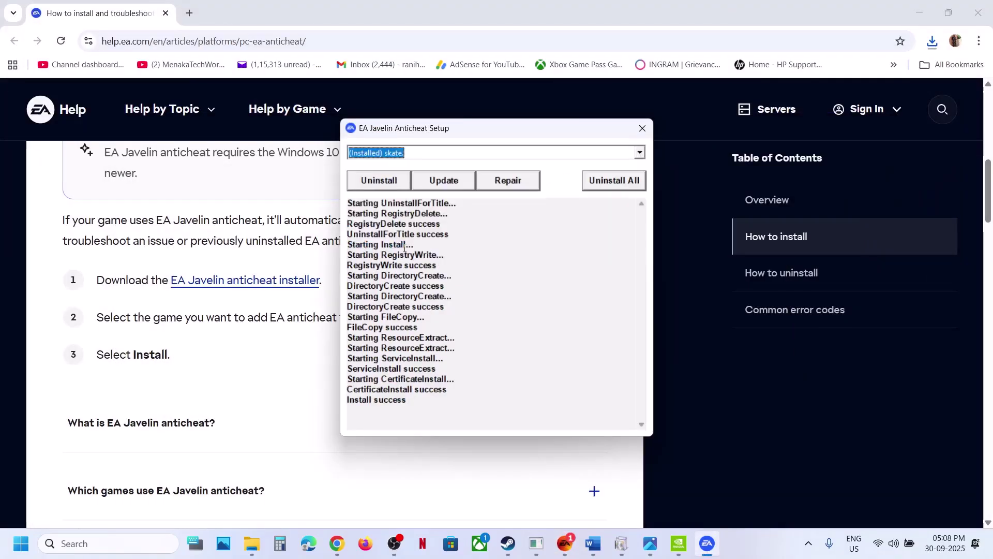
{"action": "left_click", "coordinate": [443, 180]}
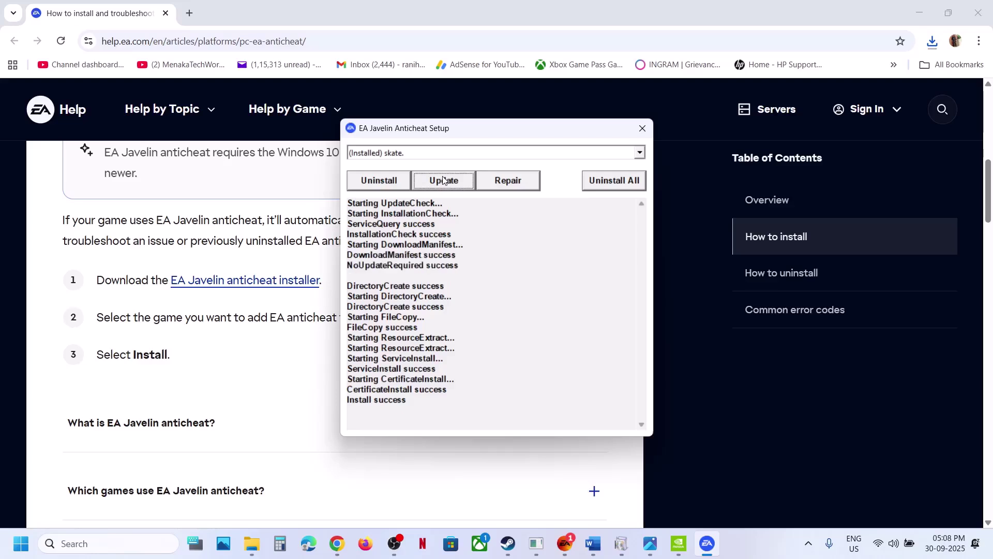
Uninstall and reinstall the anticheat for skate., uninstall it once more, and close the setup window.
{"action": "left_click", "coordinate": [388, 188]}
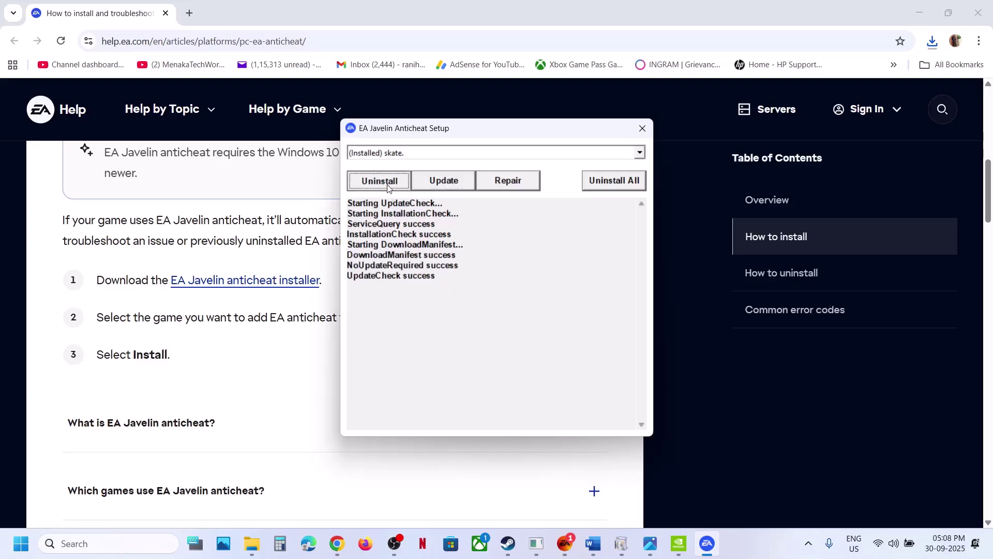
{"action": "left_click", "coordinate": [380, 186]}
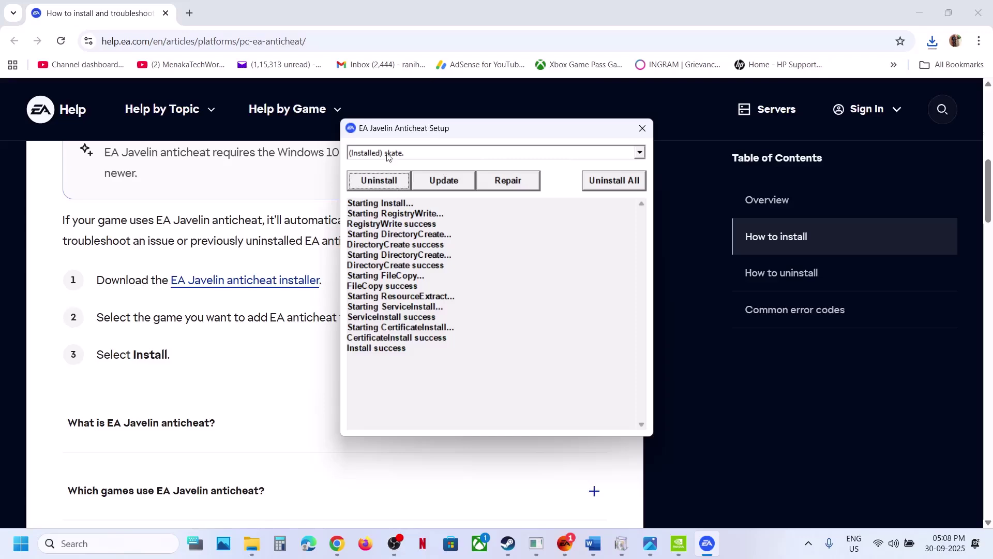
{"action": "left_click", "coordinate": [392, 187]}
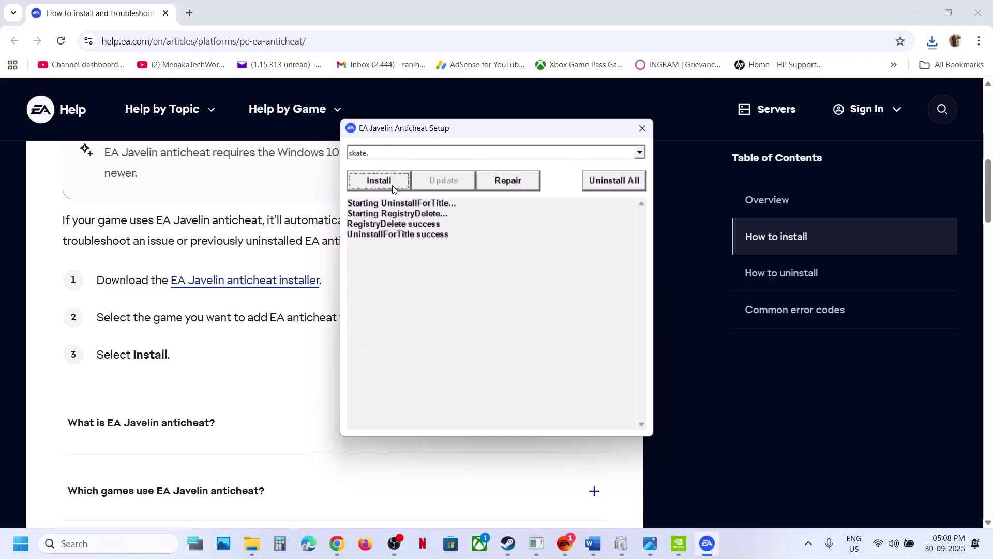
{"action": "left_click", "coordinate": [643, 129]}
Switch to the EA app and launch skate.
{"action": "left_click", "coordinate": [565, 543]}
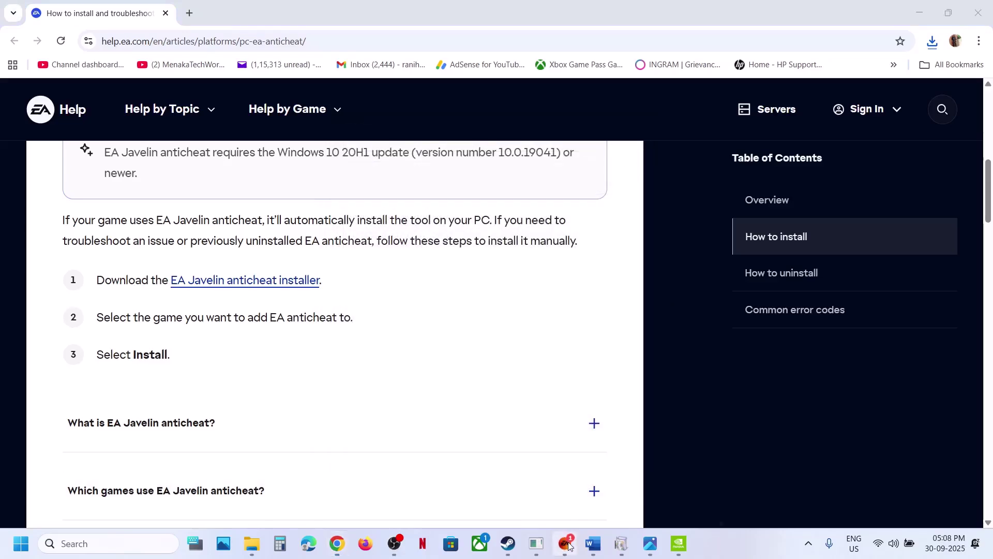
{"action": "left_click", "coordinate": [629, 347]}
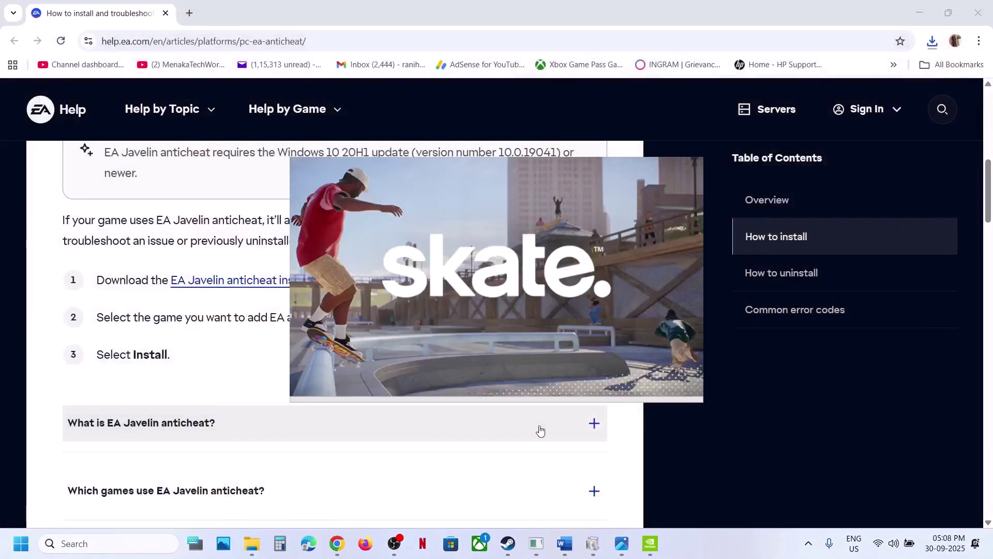
{"action": "left_click", "coordinate": [456, 384]}
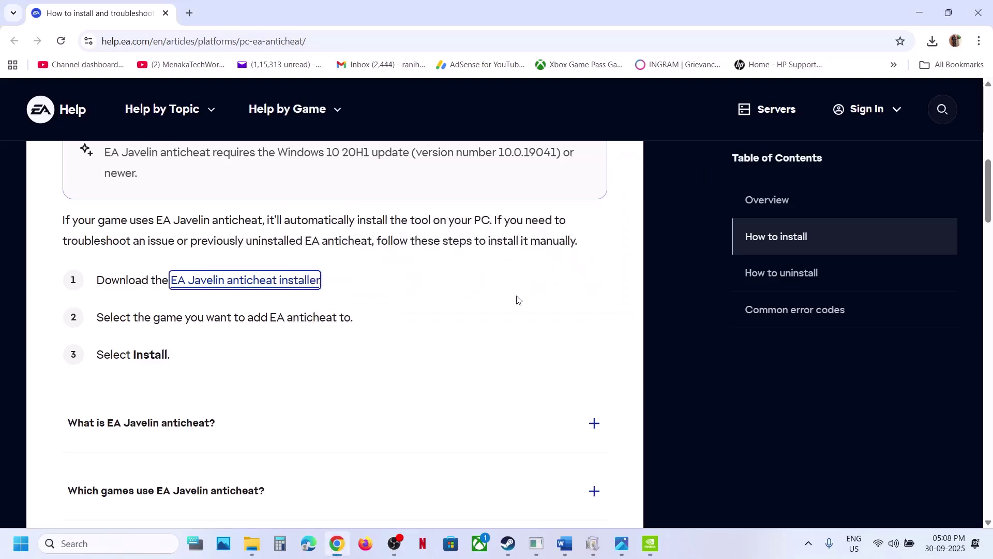
Switch to Word, look through the fixes from Step 8 to Step 16, and open the Visual C++ download link.
{"action": "left_click", "coordinate": [569, 549]}
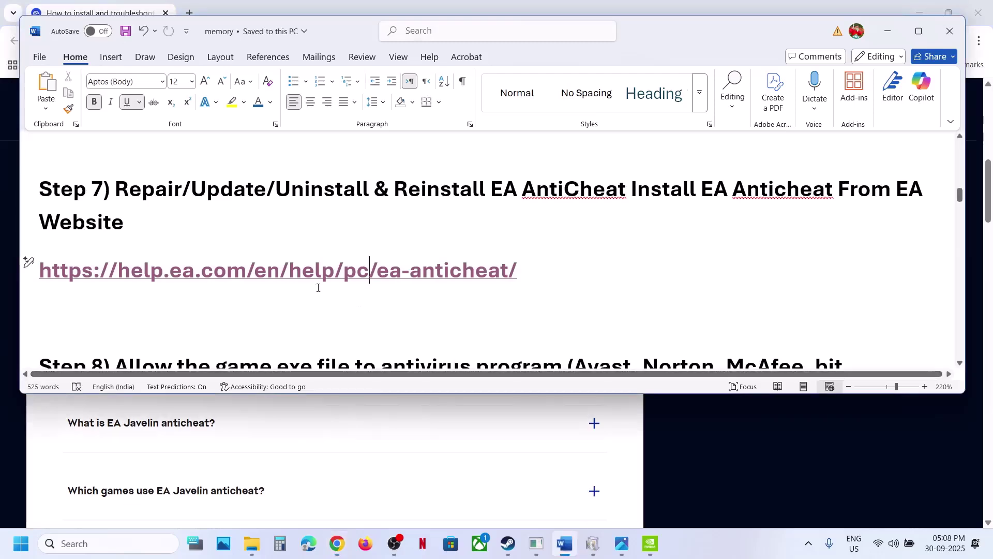
{"action": "left_click", "coordinate": [369, 270]}
{"action": "scroll", "coordinate": [295, 283], "scroll_direction": "down", "scroll_amount": 2}
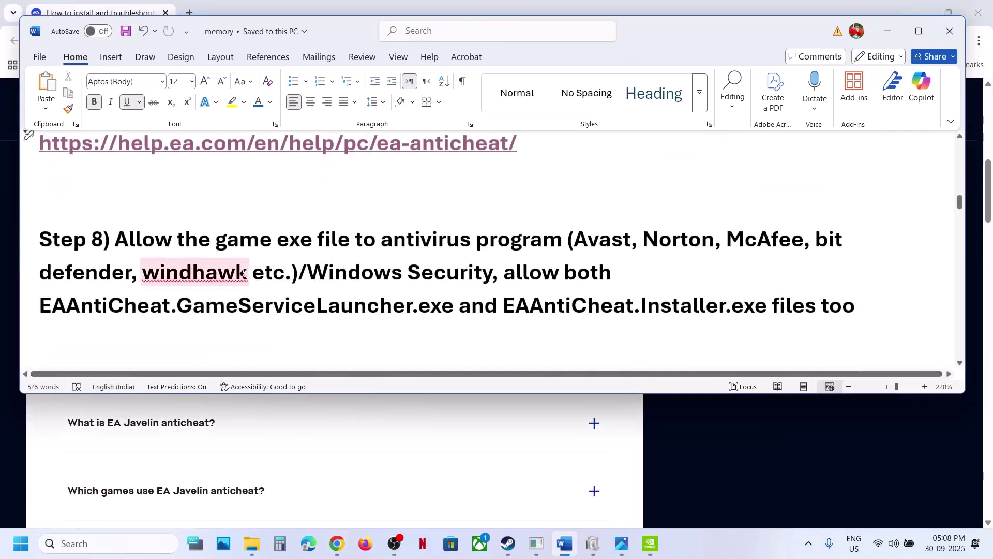
{"action": "scroll", "coordinate": [269, 279], "scroll_direction": "down", "scroll_amount": 5}
{"action": "scroll", "coordinate": [244, 273], "scroll_direction": "down", "scroll_amount": 8}
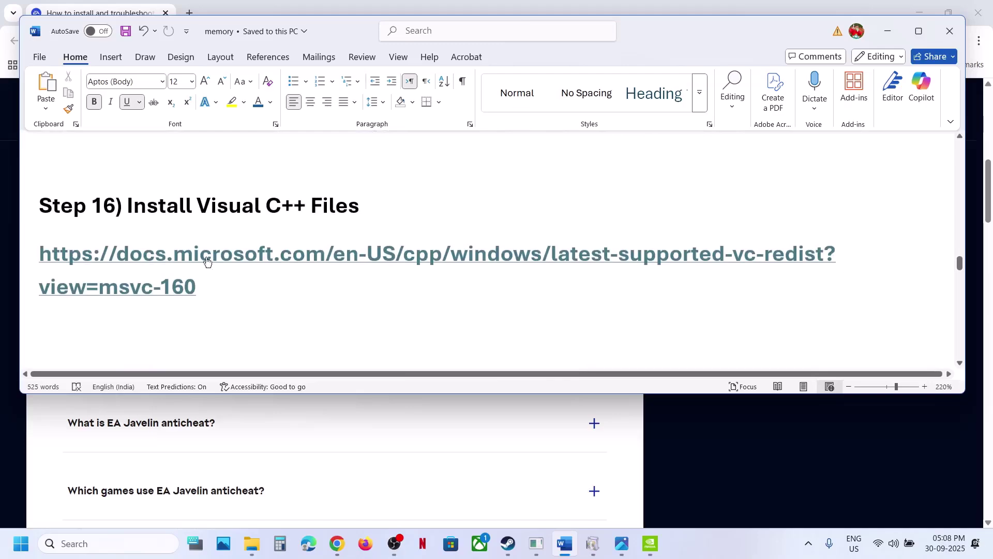
{"action": "key", "text": "alt+Tab"}
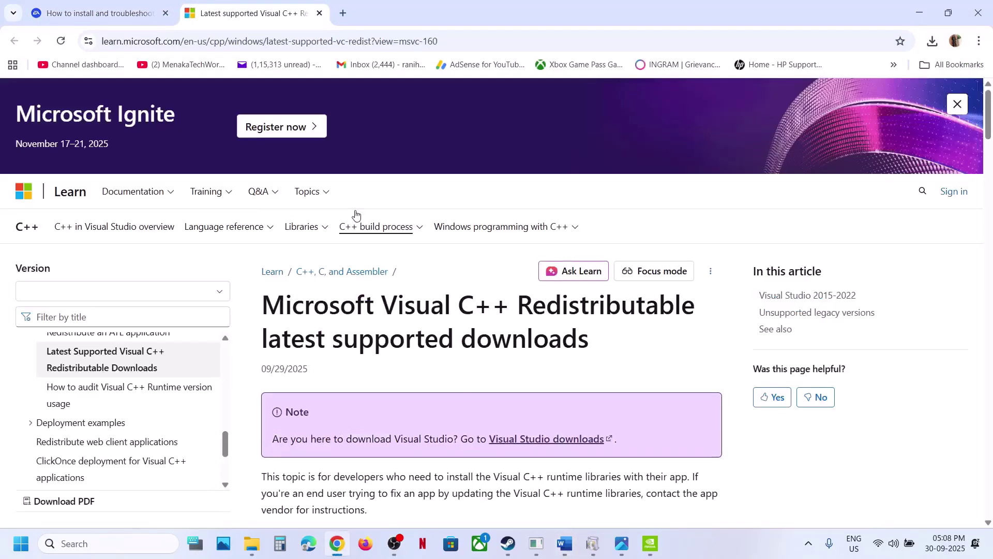
Download the x86 Visual C++ Redistributable from the latest supported version table, run it and start its setup.
{"action": "scroll", "coordinate": [434, 292], "scroll_direction": "down", "scroll_amount": 13}
{"action": "scroll", "coordinate": [433, 292], "scroll_direction": "down", "scroll_amount": 10}
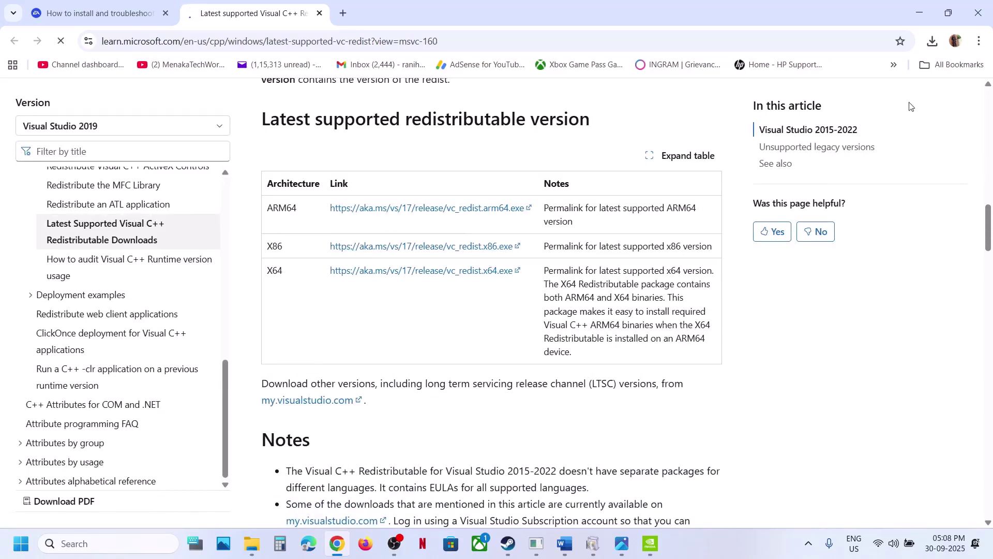
{"action": "left_click", "coordinate": [813, 77]}
{"action": "left_click", "coordinate": [507, 340]}
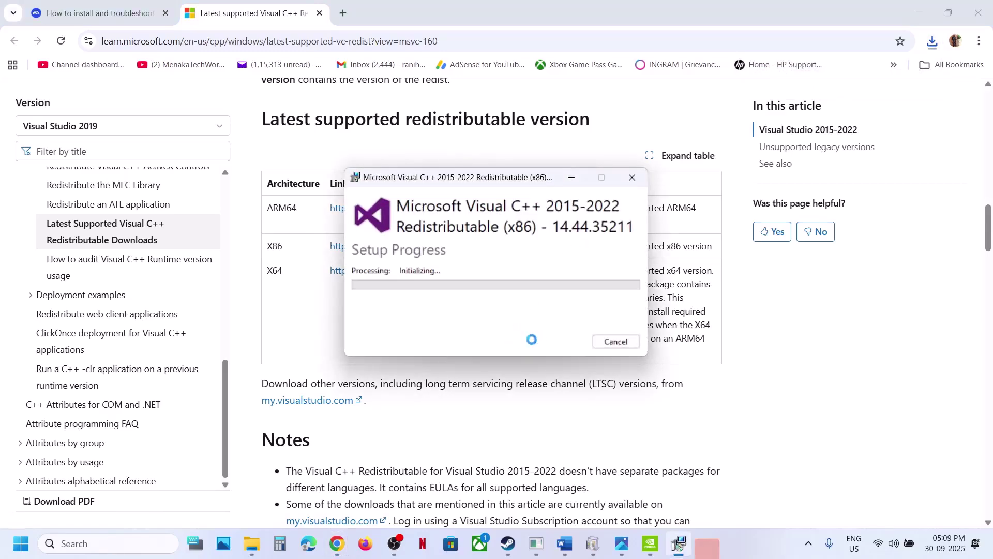
{"action": "left_click", "coordinate": [448, 365]}
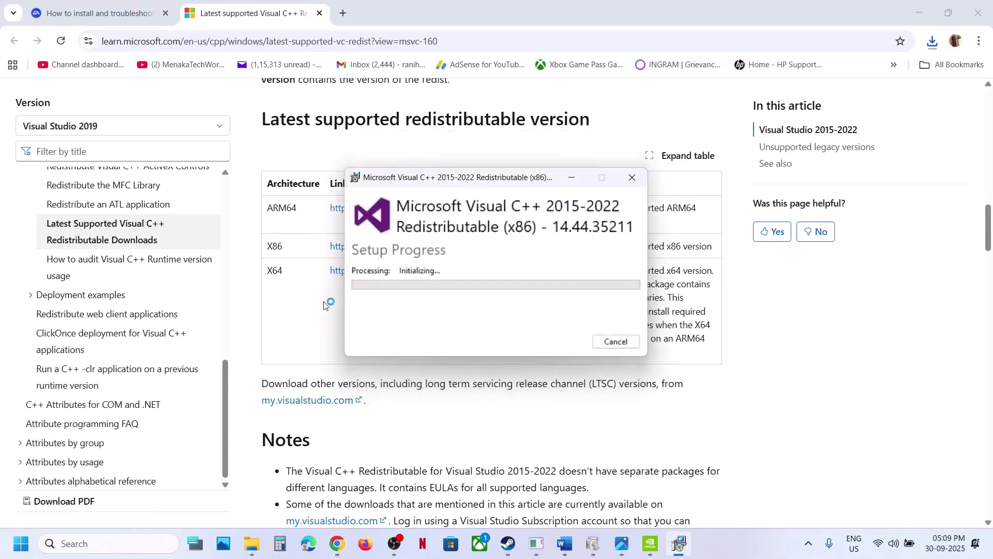
Download the x64 Visual C++ Redistributable, run it, start its repair and allow it to make changes to the device.
{"action": "double_click", "coordinate": [274, 270]}
{"action": "left_click", "coordinate": [370, 278]}
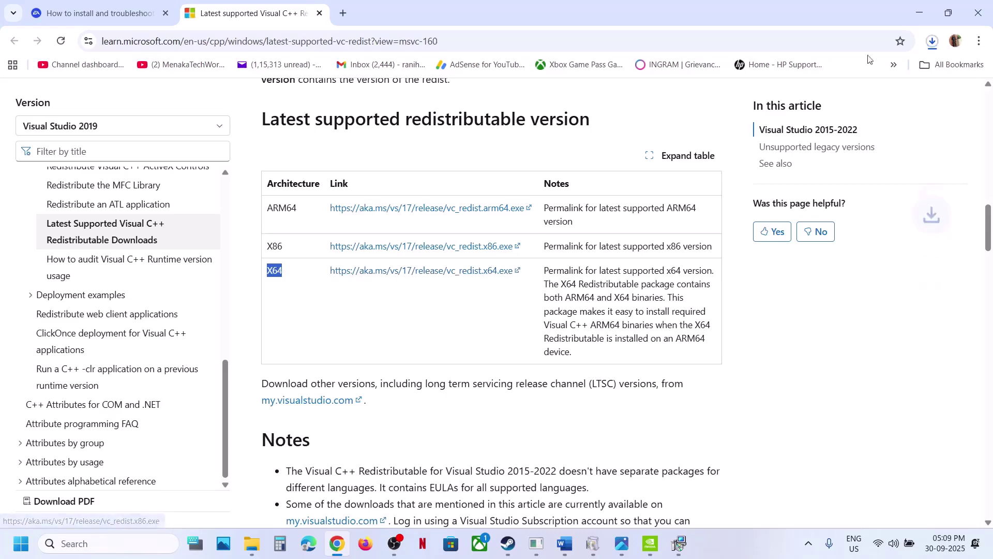
{"action": "left_click", "coordinate": [933, 42]}
{"action": "left_click", "coordinate": [840, 94]}
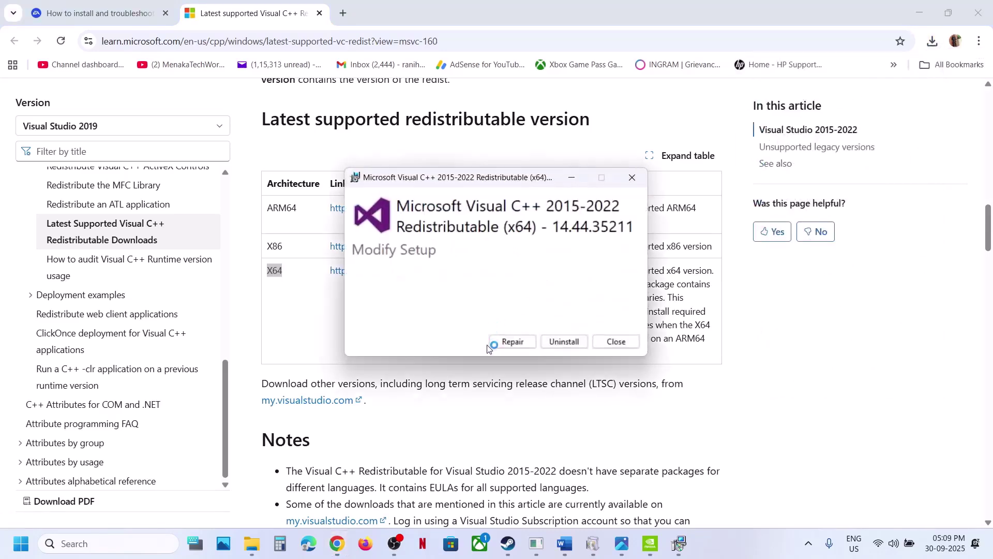
{"action": "left_click", "coordinate": [491, 343]}
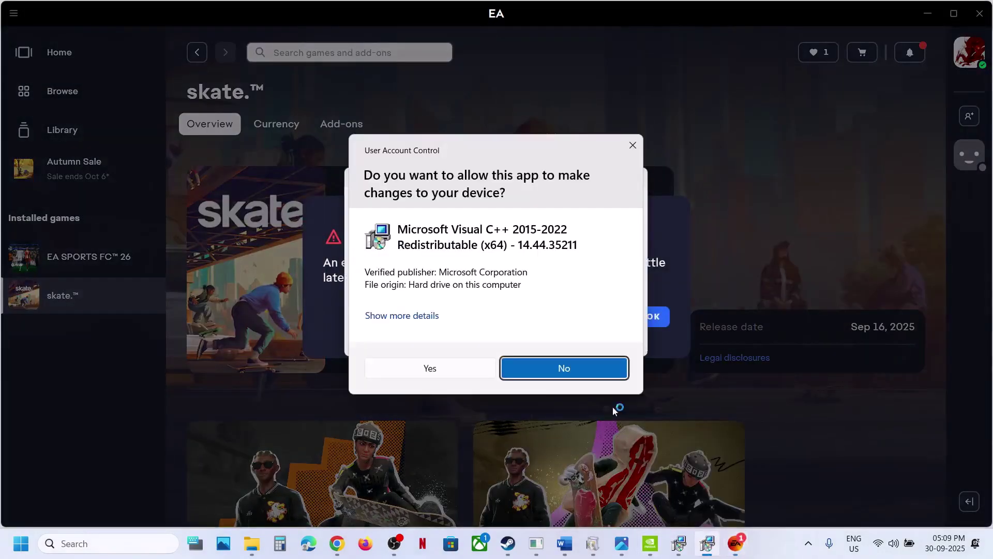
{"action": "left_click", "coordinate": [430, 368]}
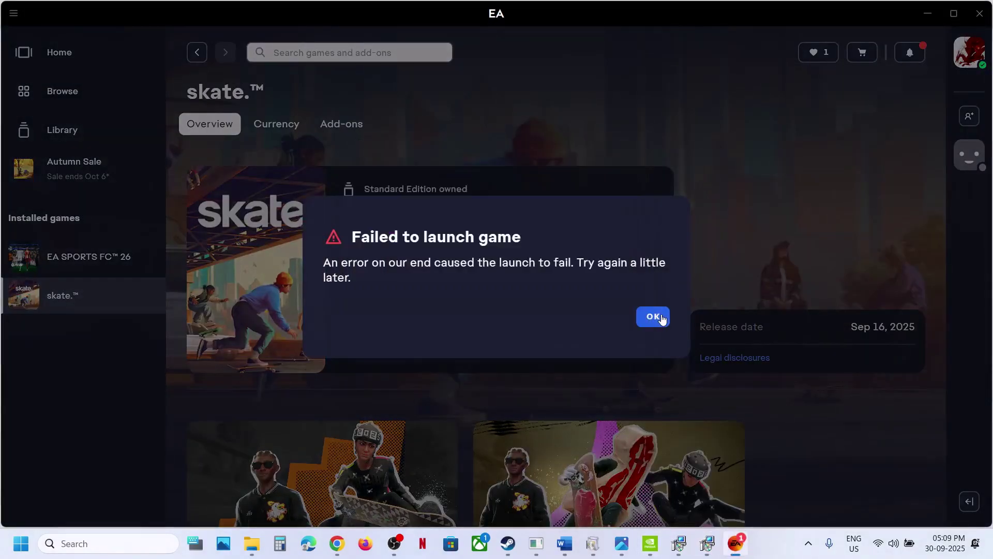
Dismiss the launch error message in the EA app and bring both Visual C++ installer windows to the front.
{"action": "left_click", "coordinate": [654, 316]}
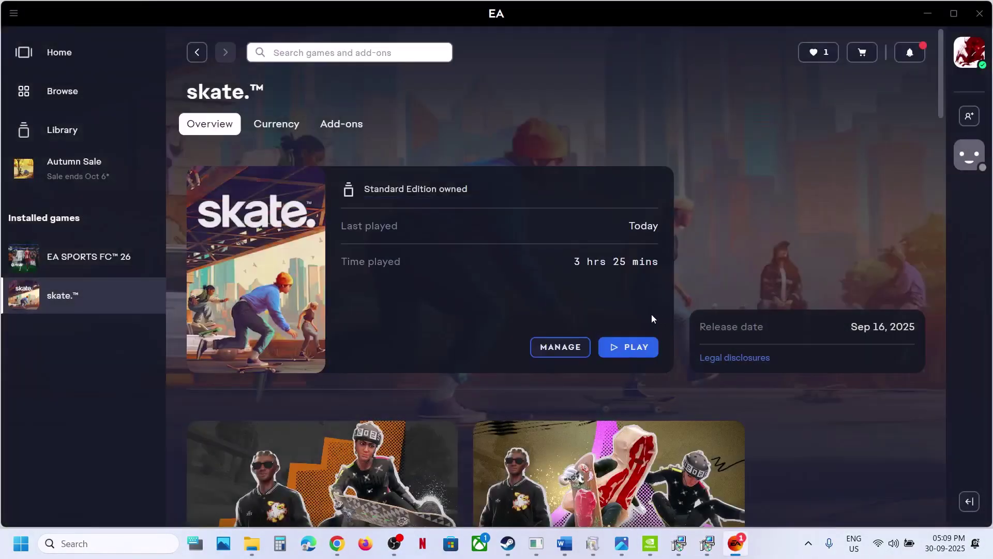
{"action": "left_click", "coordinate": [679, 543]}
{"action": "left_click", "coordinate": [706, 547]}
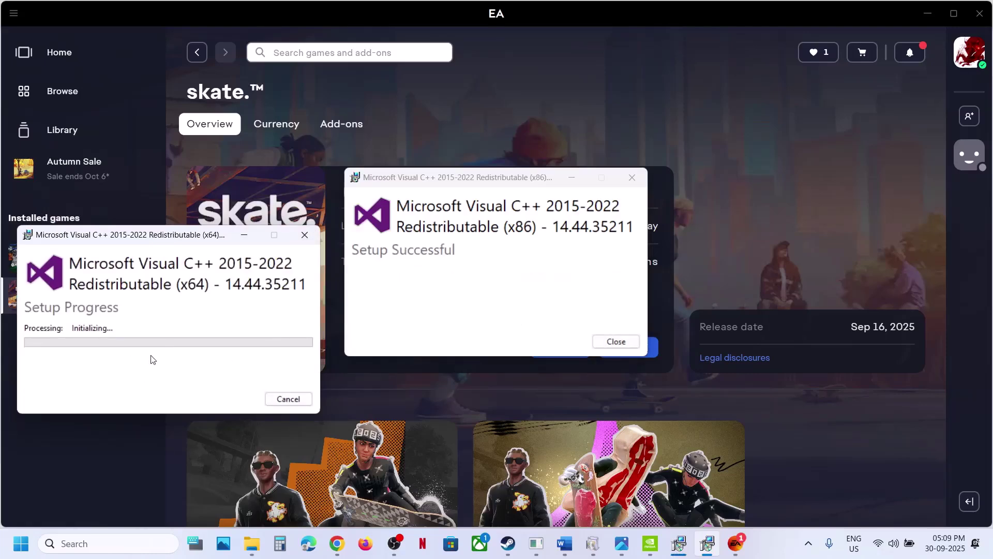
Bring the EA app to the front and open the Windows power options that include Restart.
{"action": "left_click", "coordinate": [80, 516]}
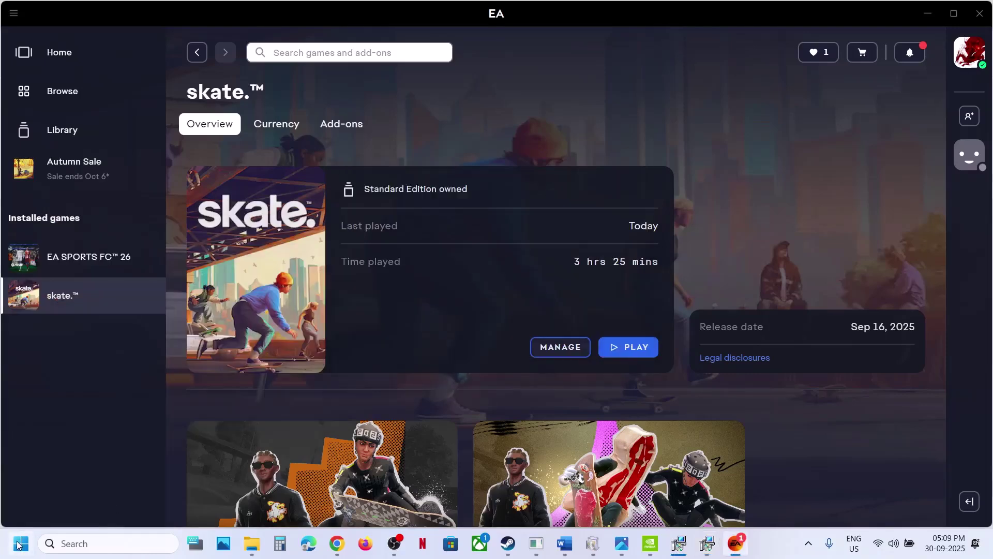
{"action": "left_click", "coordinate": [21, 543]}
{"action": "left_click", "coordinate": [385, 495]}
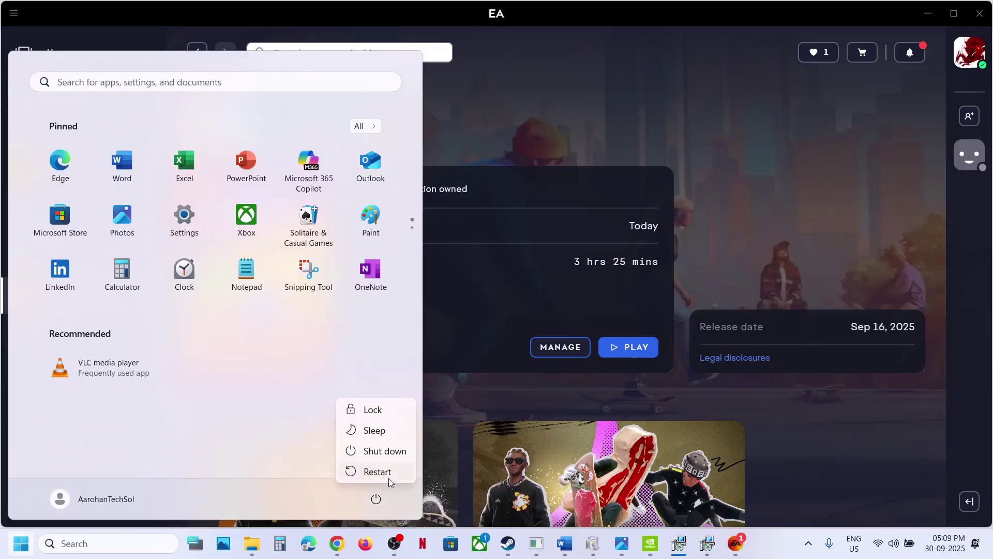
Switch to Word, go back to Step 8 and highlight "Allow the game exe file to antivirus program".
{"action": "left_click", "coordinate": [565, 543]}
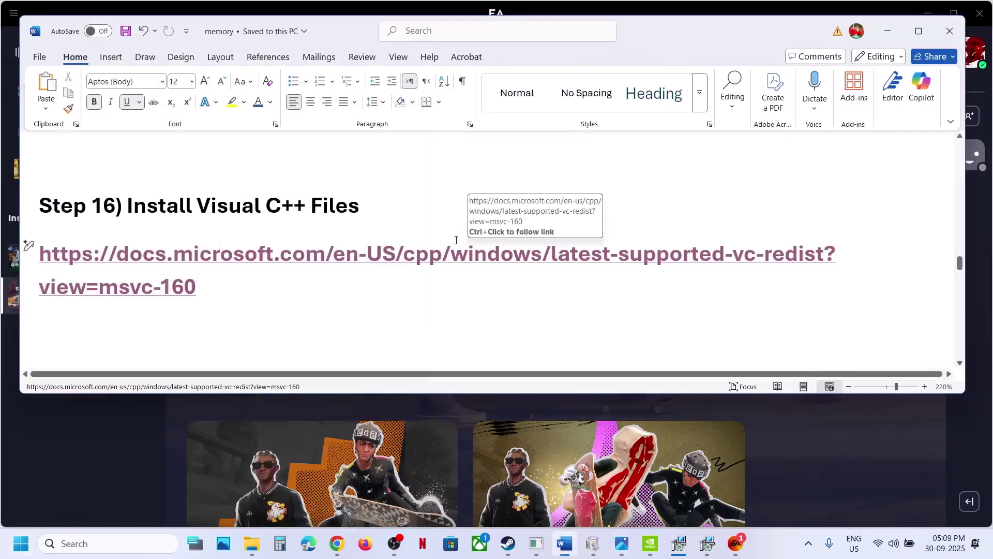
{"action": "scroll", "coordinate": [456, 240], "scroll_direction": "up", "scroll_amount": 15}
{"action": "scroll", "coordinate": [456, 240], "scroll_direction": "up", "scroll_amount": 8}
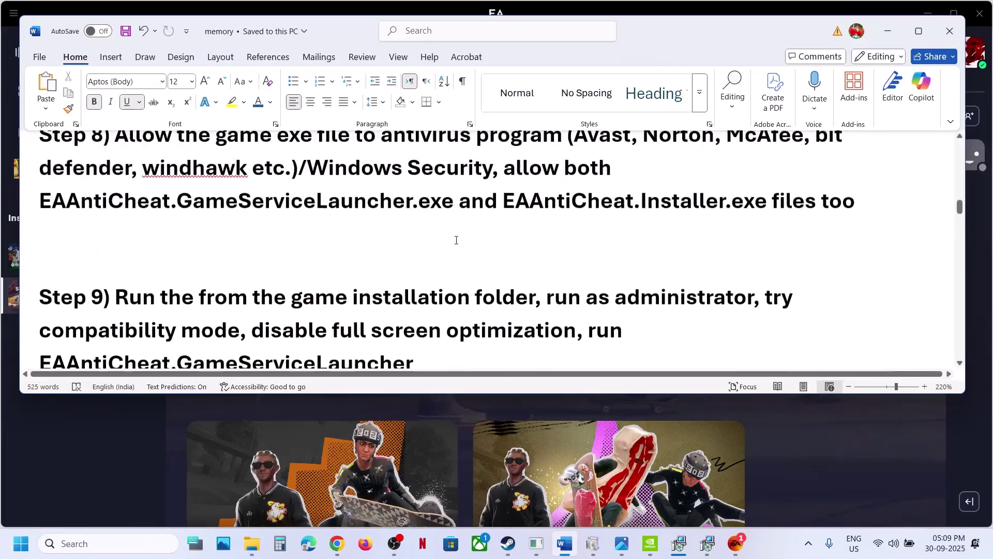
{"action": "scroll", "coordinate": [456, 240], "scroll_direction": "up", "scroll_amount": 1}
{"action": "scroll", "coordinate": [456, 238], "scroll_direction": "down", "scroll_amount": 3}
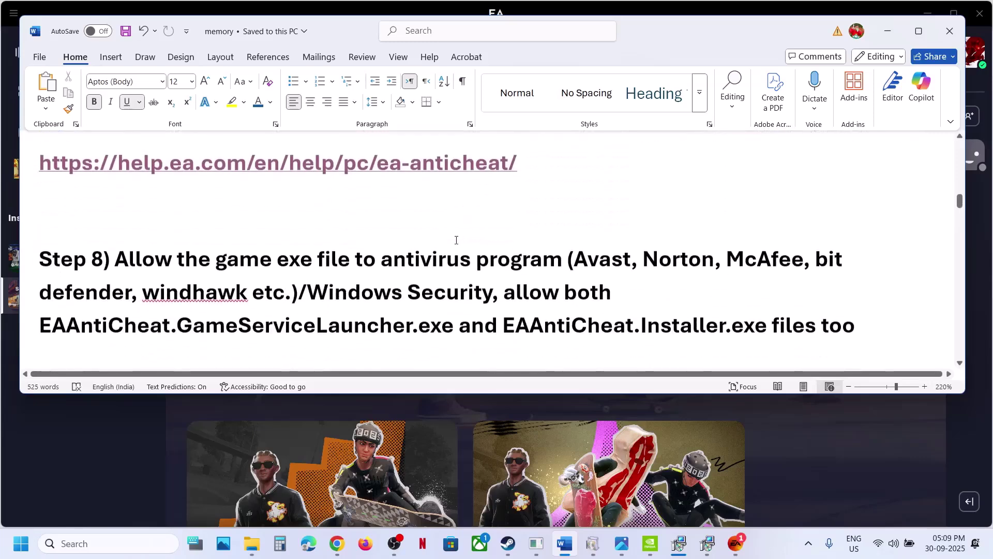
{"action": "left_click_drag", "start_coordinate": [119, 259], "coordinate": [566, 267]}
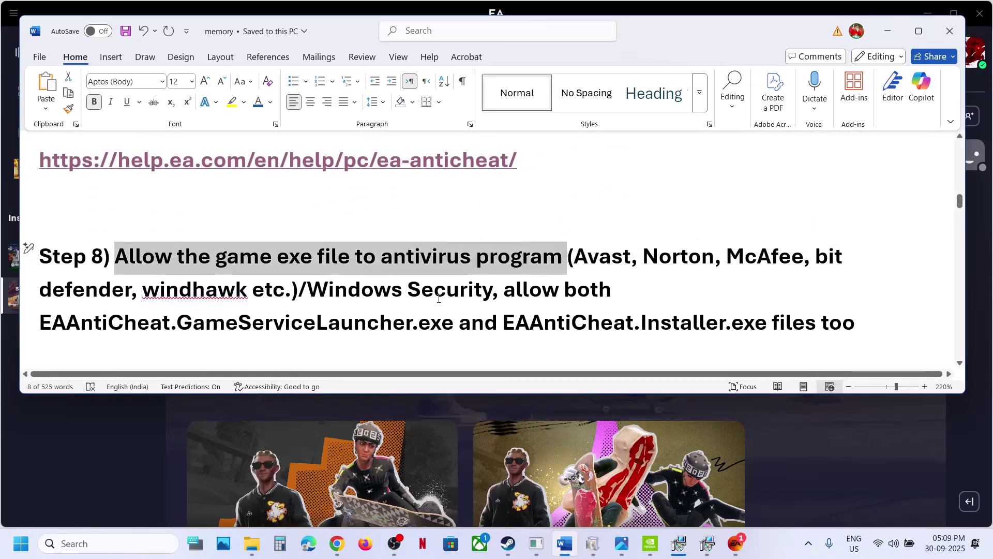
Open the list of apps allowed through Controlled folder access in Windows Security's ransomware protection and approve the permission request.
{"action": "key", "text": "super+i"}
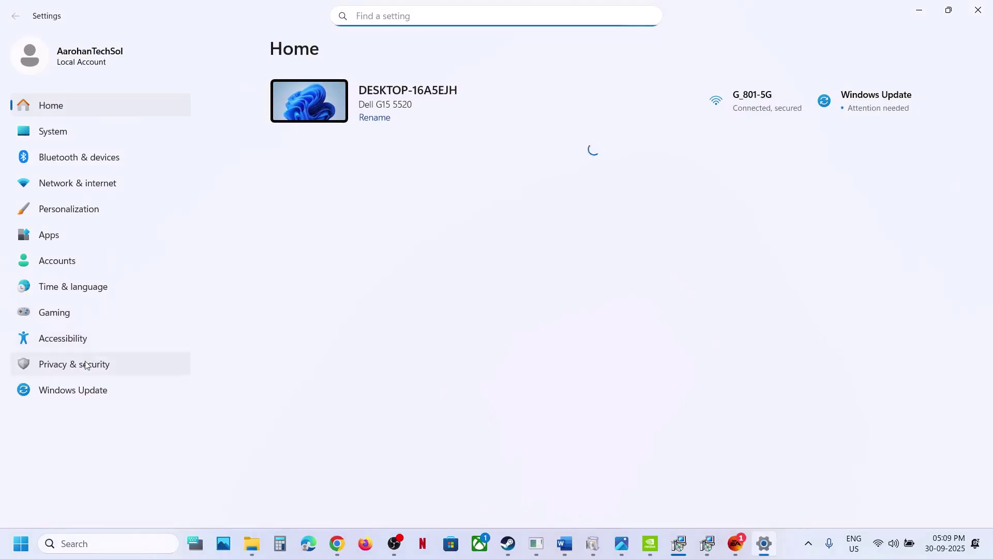
{"action": "left_click", "coordinate": [85, 365]}
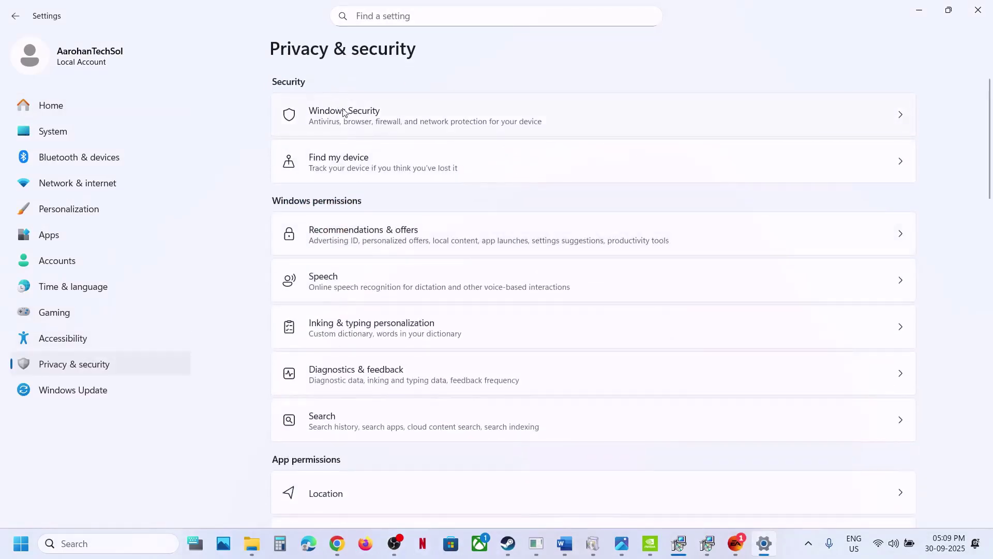
{"action": "left_click", "coordinate": [406, 129]}
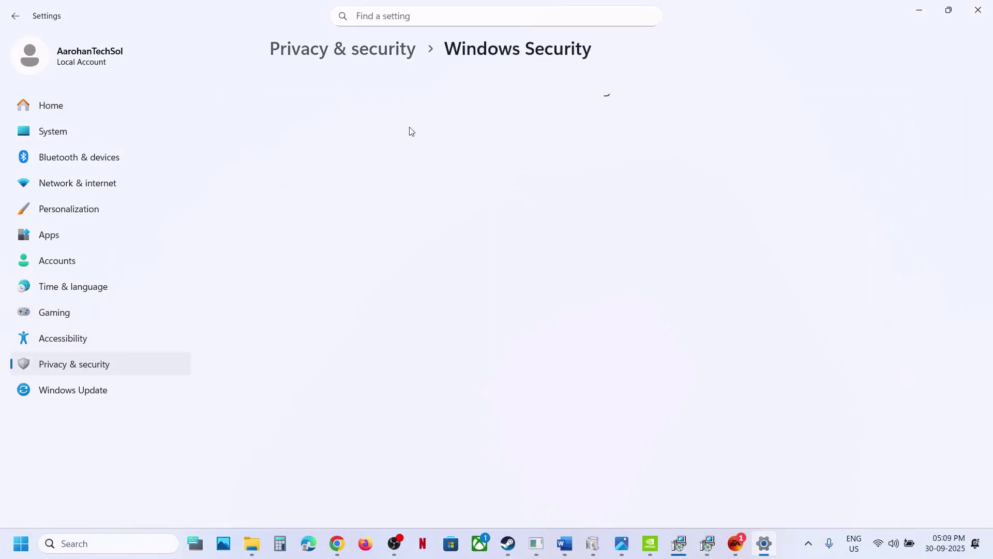
{"action": "left_click", "coordinate": [370, 176]}
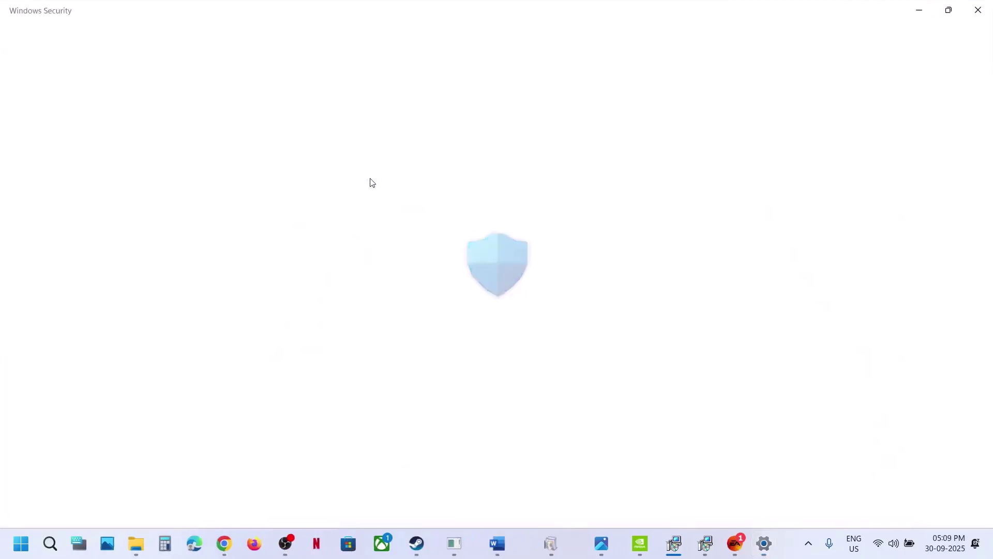
{"action": "scroll", "coordinate": [392, 304], "scroll_direction": "down", "scroll_amount": 3}
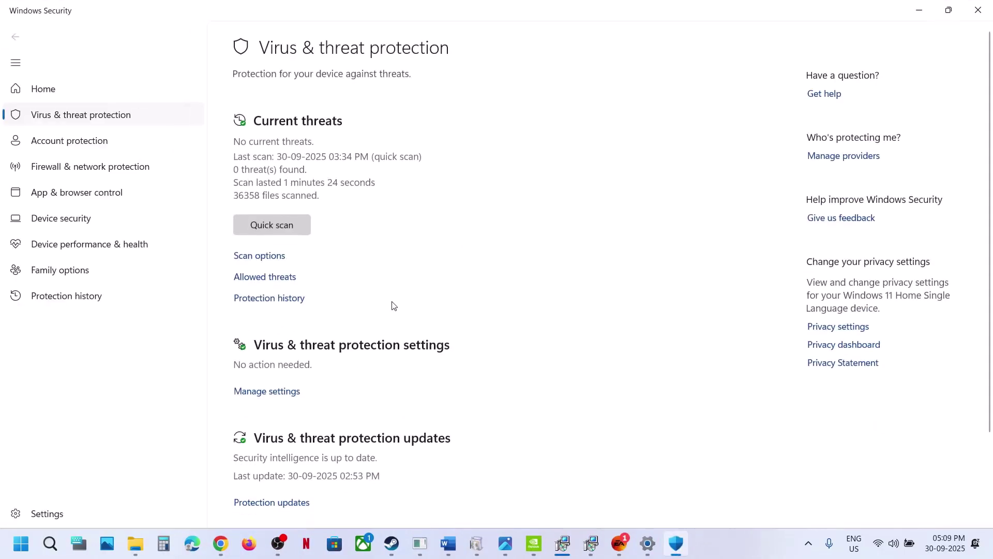
{"action": "left_click", "coordinate": [292, 489]}
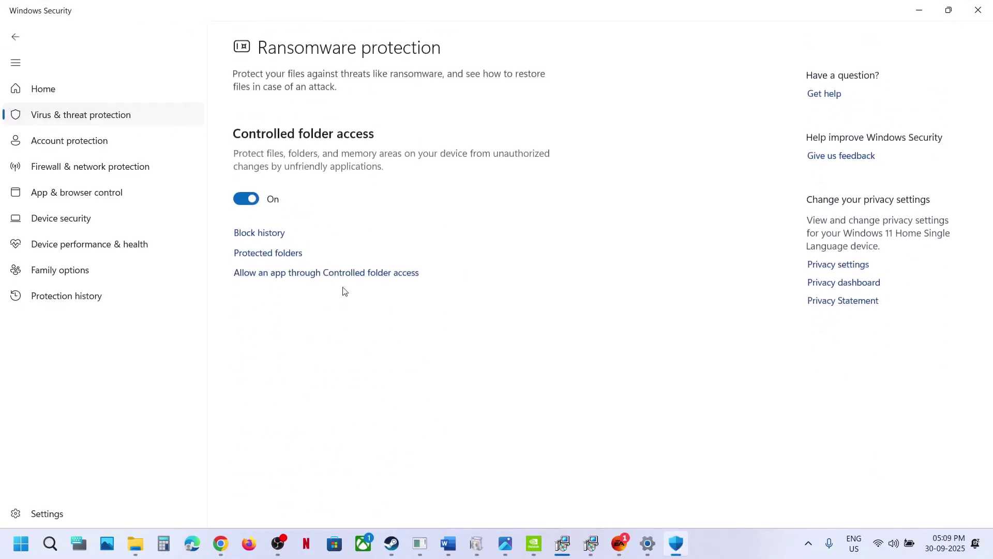
{"action": "left_click", "coordinate": [310, 274]}
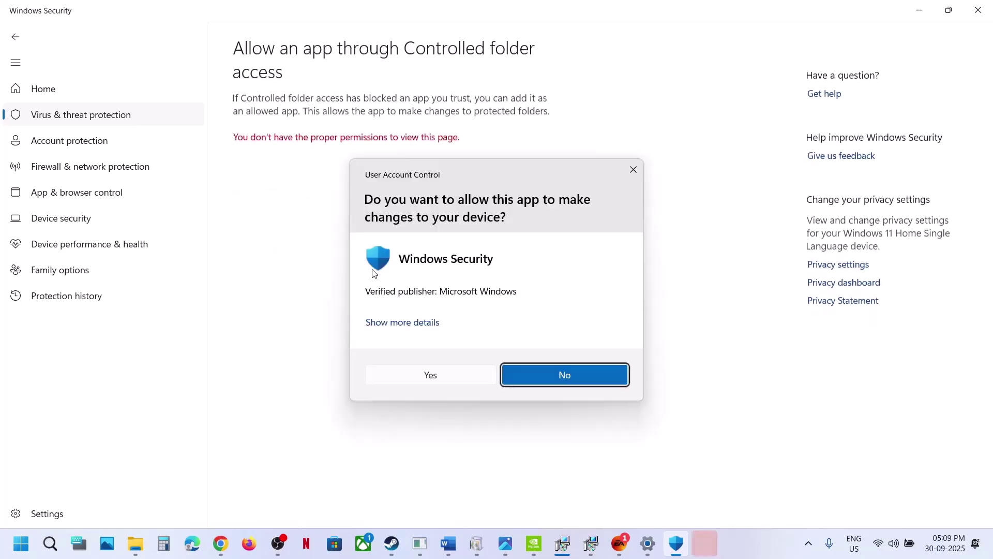
{"action": "left_click", "coordinate": [451, 383]}
Add EAAntiCheat.GameServiceLauncher from the Skate installation folder as an allowed app.
{"action": "left_click", "coordinate": [281, 143]}
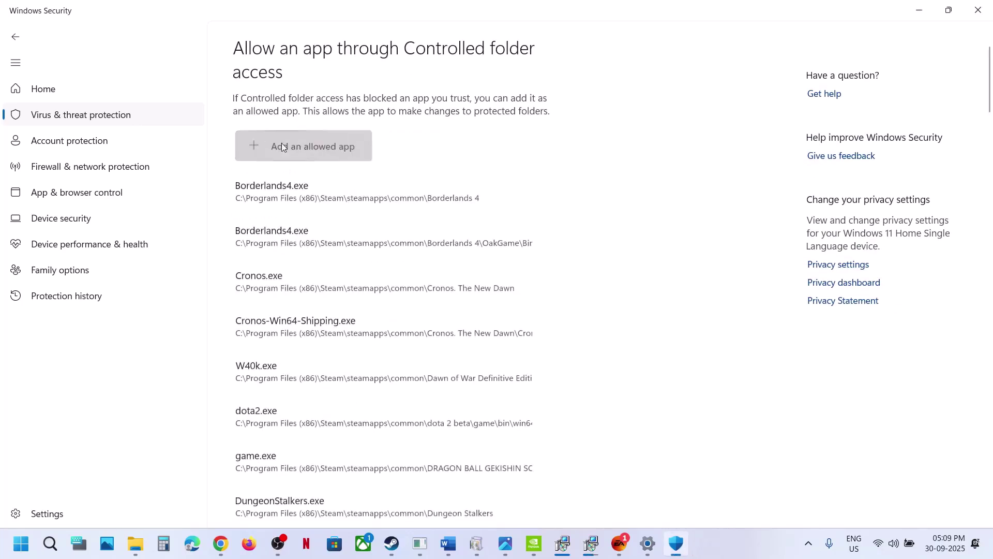
{"action": "left_click", "coordinate": [302, 203]}
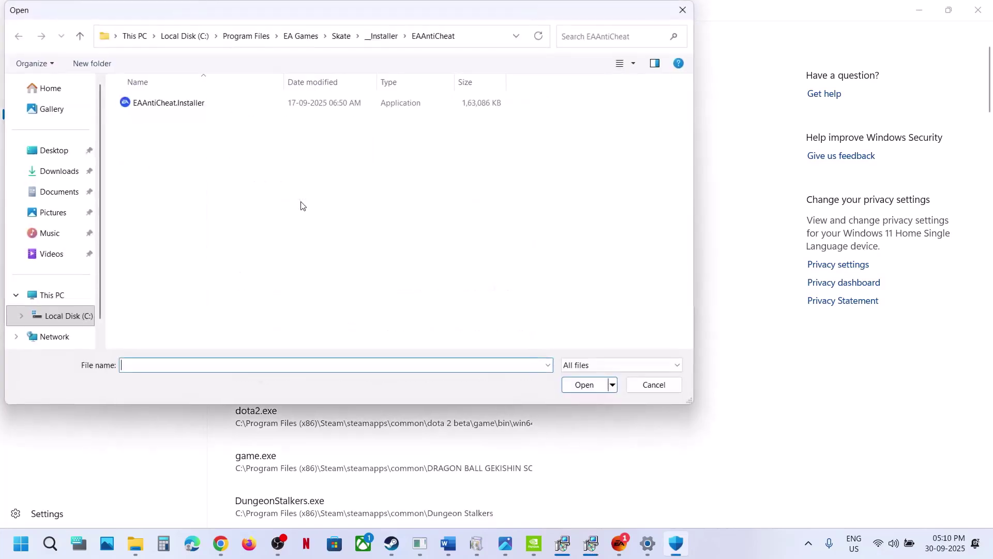
{"action": "left_click", "coordinate": [340, 35]}
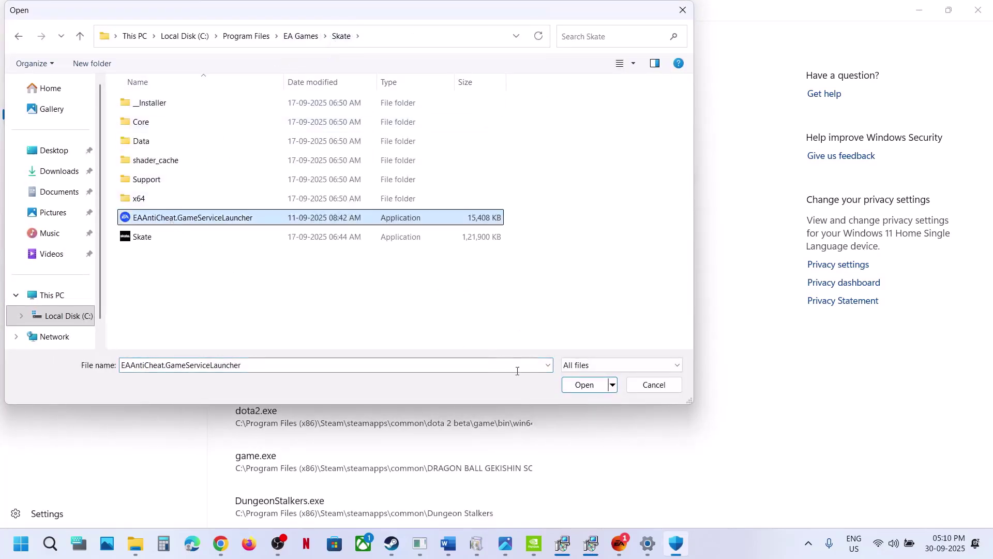
{"action": "left_click", "coordinate": [583, 392]}
Add the Skate application from the game's installation folder as an allowed app.
{"action": "left_click", "coordinate": [310, 154]}
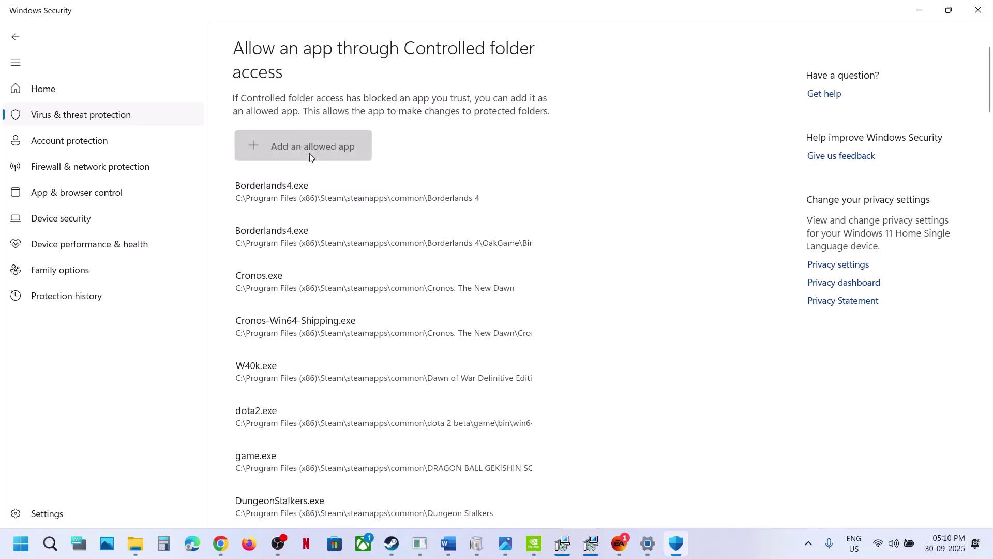
{"action": "left_click", "coordinate": [272, 203]}
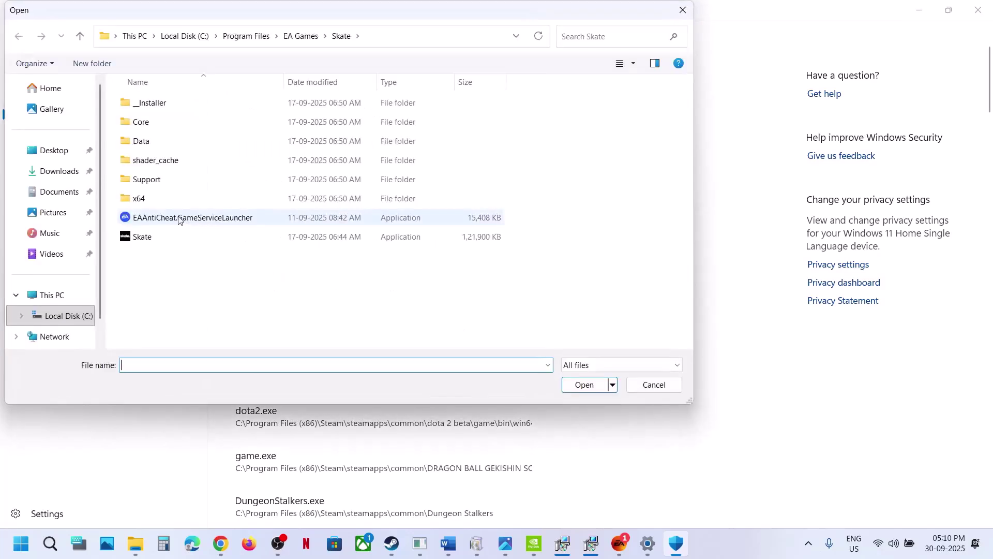
{"action": "left_click", "coordinate": [142, 236]}
{"action": "left_click", "coordinate": [583, 386]}
{"action": "left_click", "coordinate": [581, 388]}
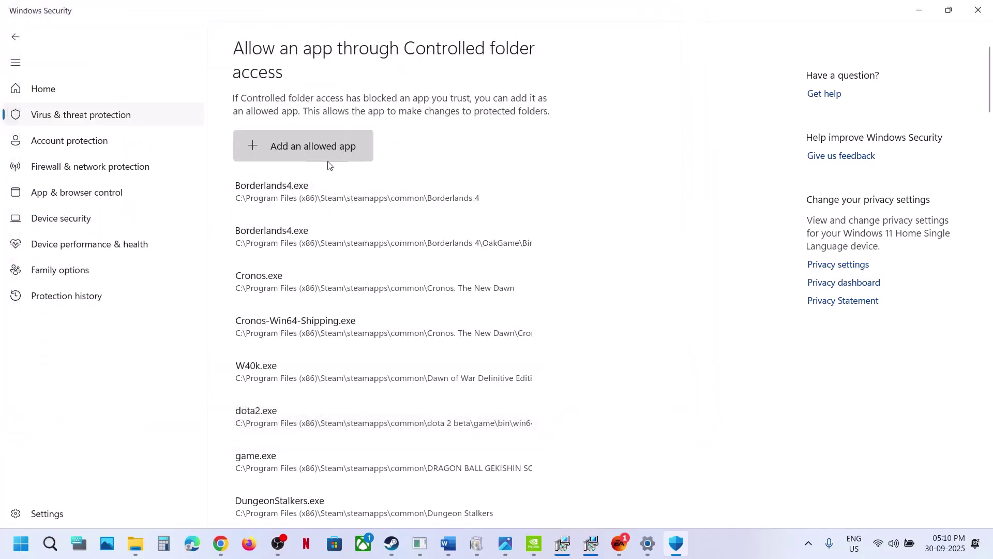
Add EAAntiCheat.Installer from the Skate folder's __Installer\EAAntiCheat subfolder as an allowed app.
{"action": "left_click", "coordinate": [287, 145]}
{"action": "left_click", "coordinate": [297, 198]}
{"action": "left_click", "coordinate": [177, 106]}
{"action": "double_click", "coordinate": [177, 106]}
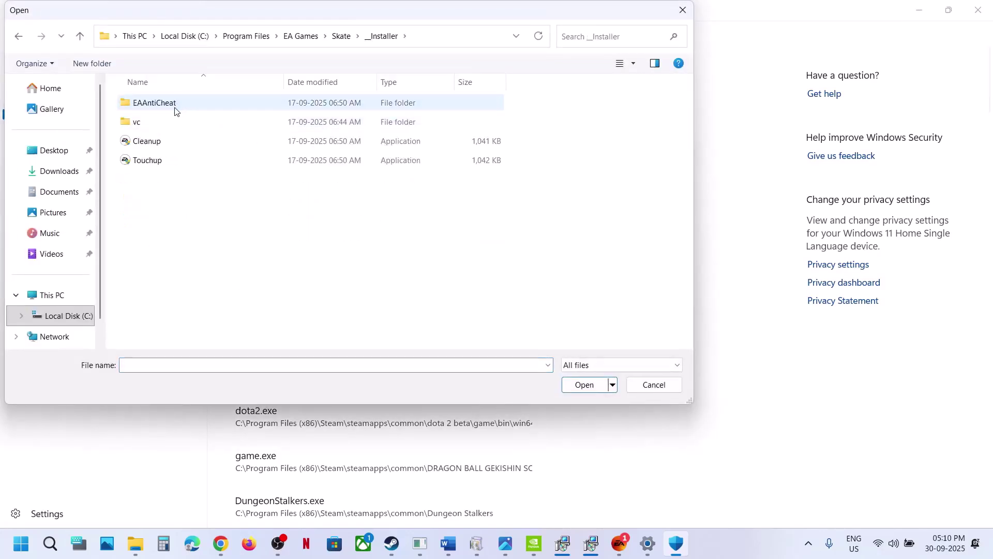
{"action": "left_click", "coordinate": [175, 104]}
{"action": "double_click", "coordinate": [175, 104]}
{"action": "left_click", "coordinate": [171, 106]}
{"action": "double_click", "coordinate": [171, 106]}
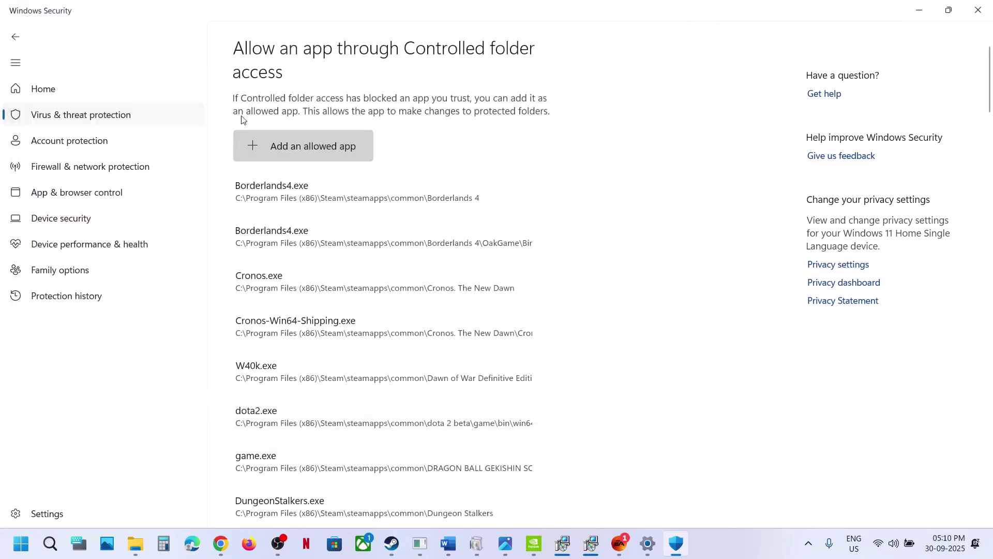
Open Windows Defender Firewall's allowed apps in Control Panel and unlock the list for changes.
{"action": "left_click", "coordinate": [20, 543]}
{"action": "type", "text": "control"}
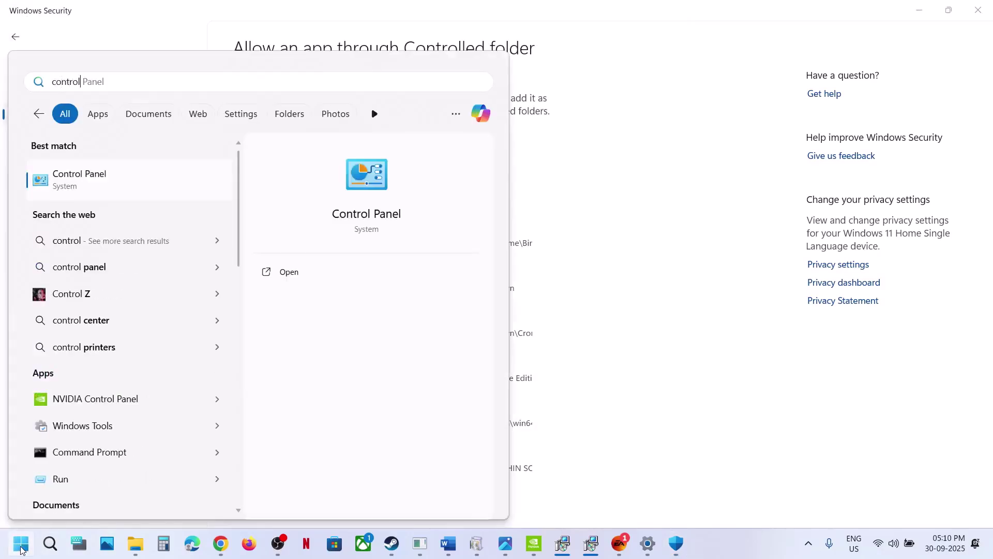
{"action": "key", "text": "Return"}
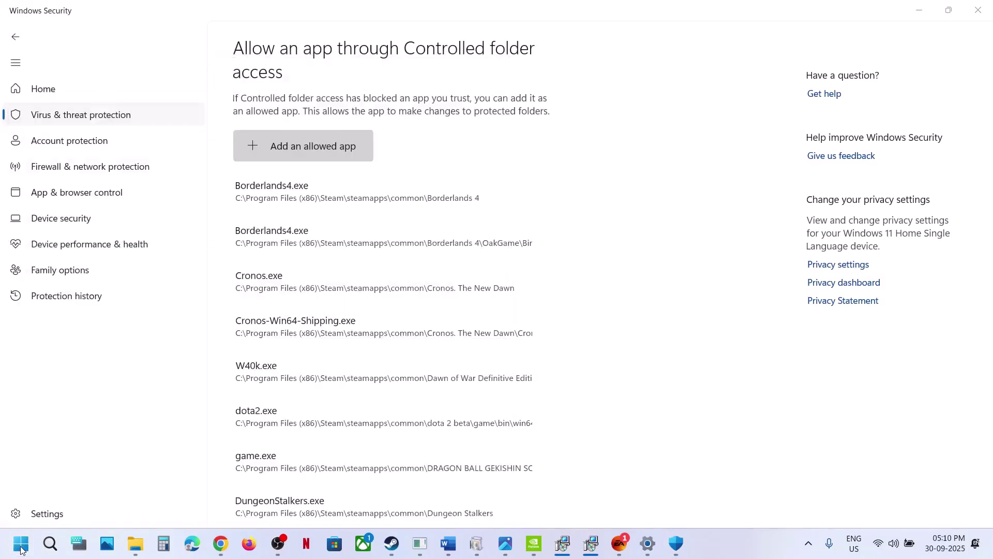
{"action": "left_click", "coordinate": [363, 101]}
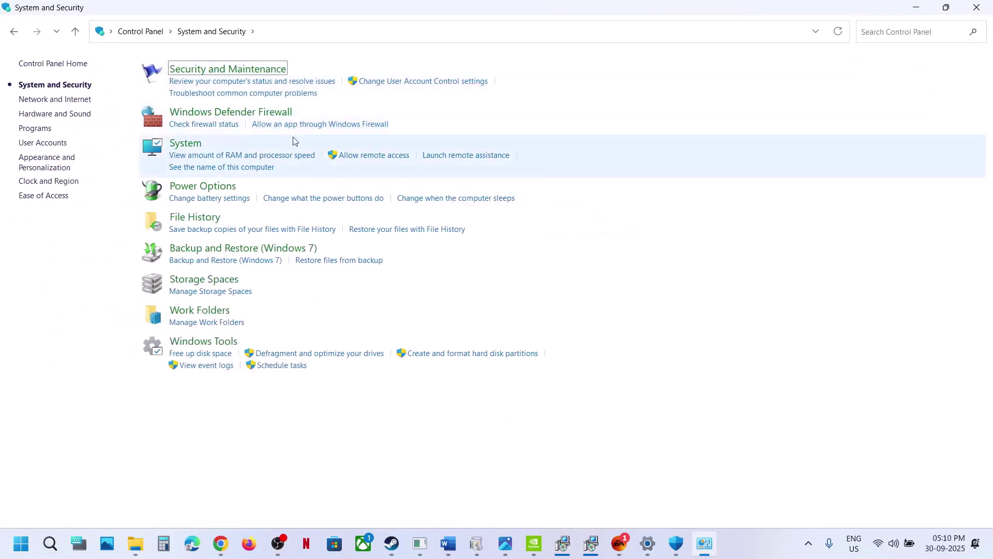
{"action": "left_click", "coordinate": [249, 114]}
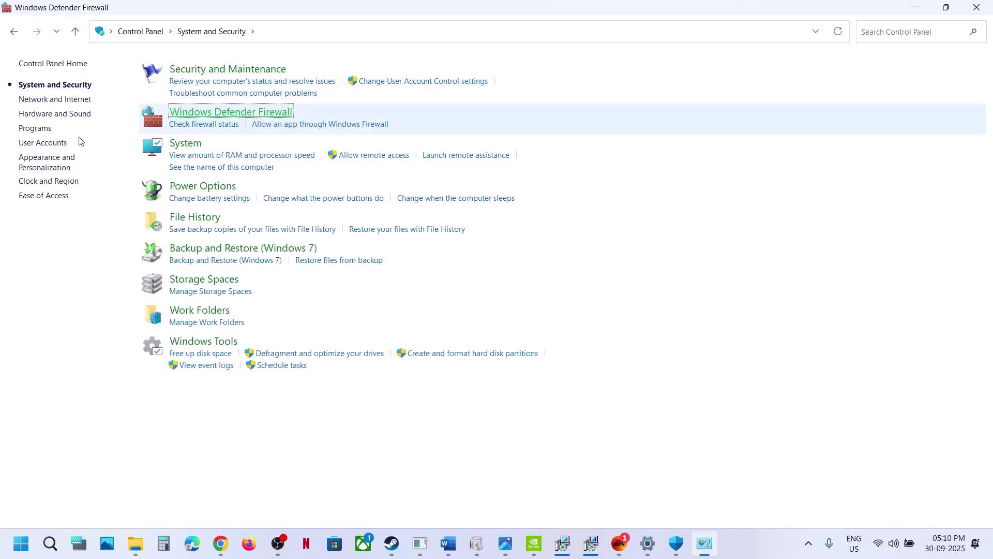
{"action": "left_click", "coordinate": [72, 97]}
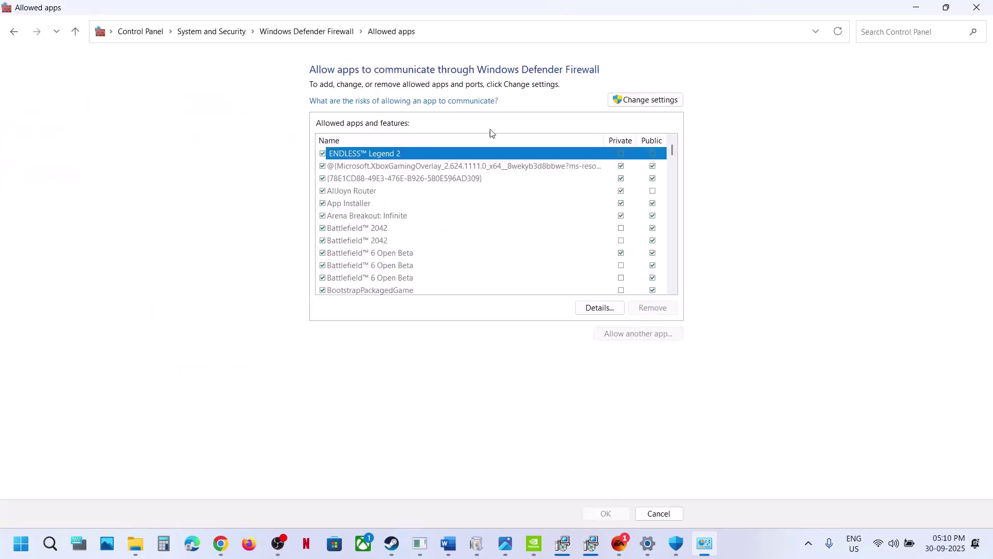
{"action": "left_click", "coordinate": [632, 101]}
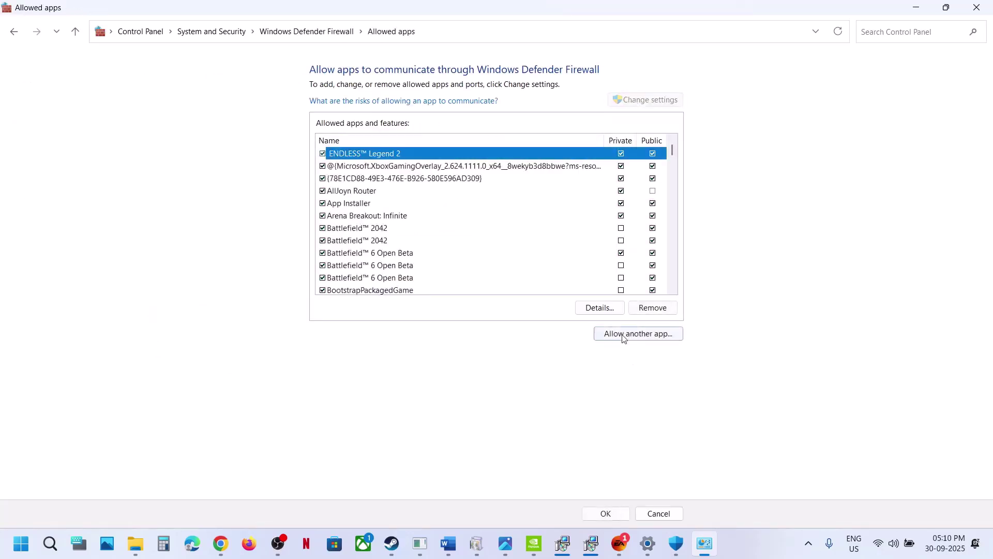
Browse to the Skate folder for another app to allow through the firewall, then cancel adding it.
{"action": "left_click", "coordinate": [624, 335]}
{"action": "left_click", "coordinate": [582, 333]}
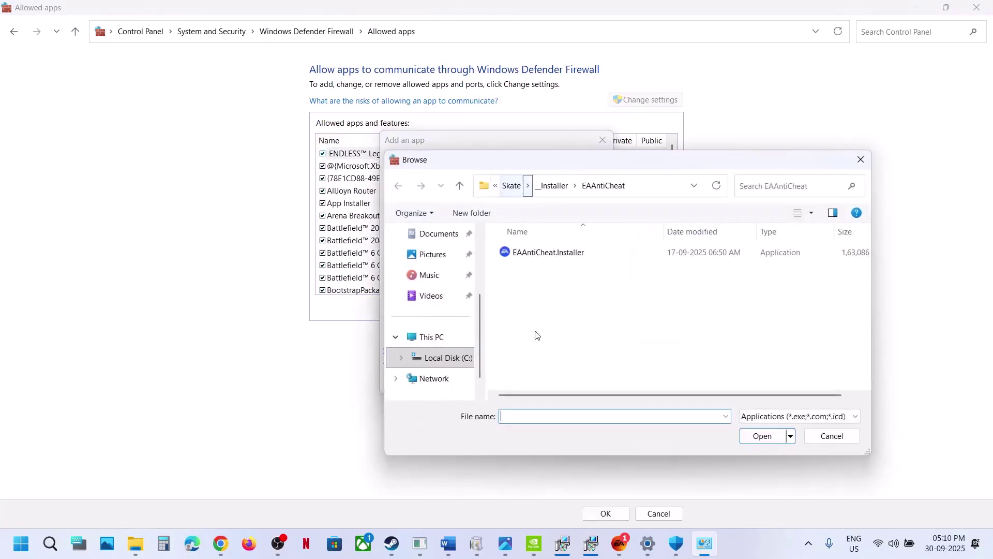
{"action": "left_click", "coordinate": [515, 190]}
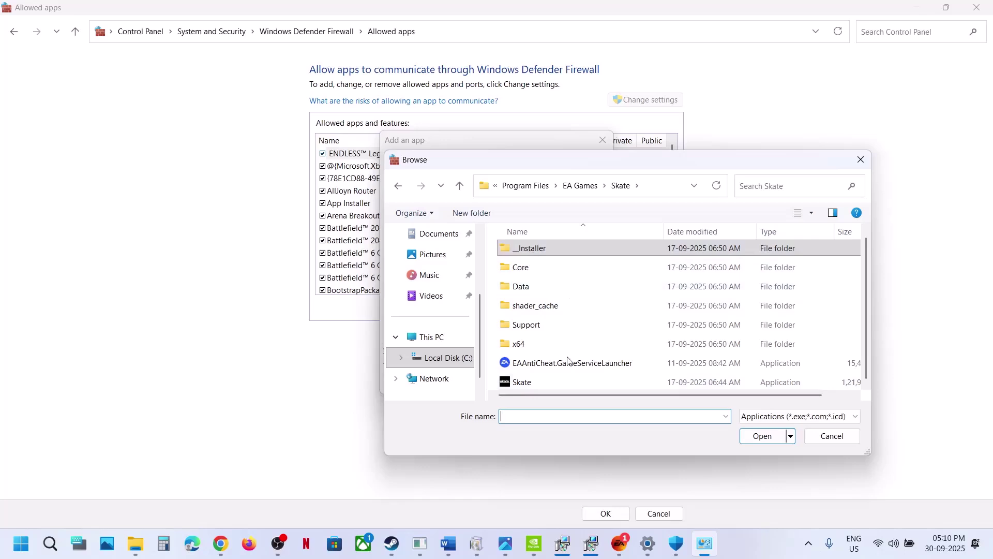
{"action": "left_click", "coordinate": [817, 437]}
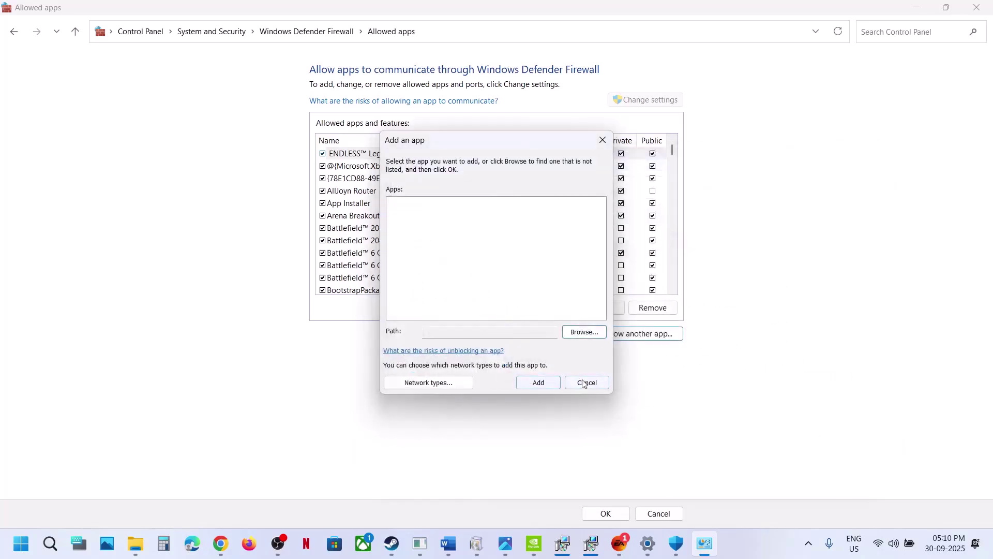
{"action": "left_click", "coordinate": [587, 382]}
Close the Control Panel, Windows Security and Settings windows to return to the Word document.
{"action": "left_click", "coordinate": [983, 7]}
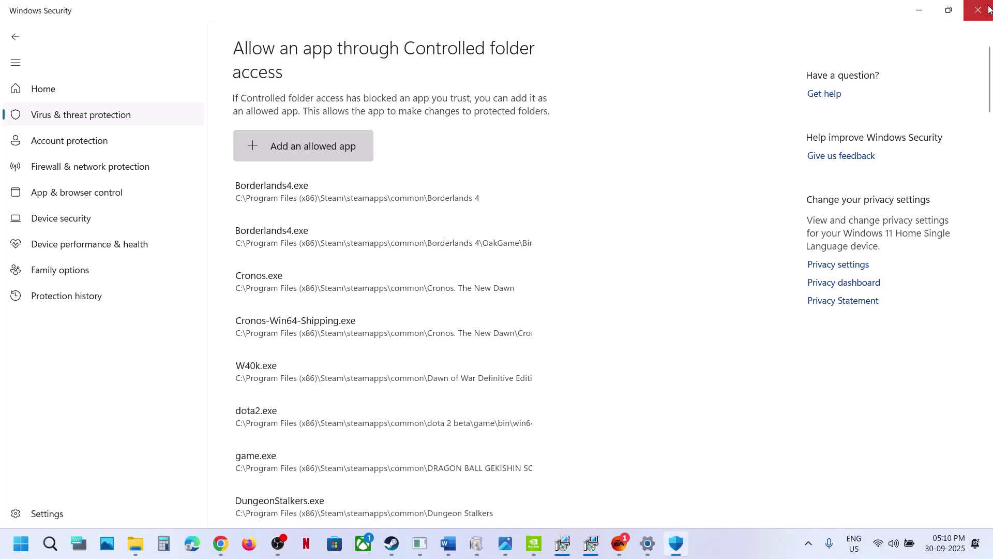
{"action": "left_click", "coordinate": [988, 9]}
{"action": "left_click", "coordinate": [987, 9]}
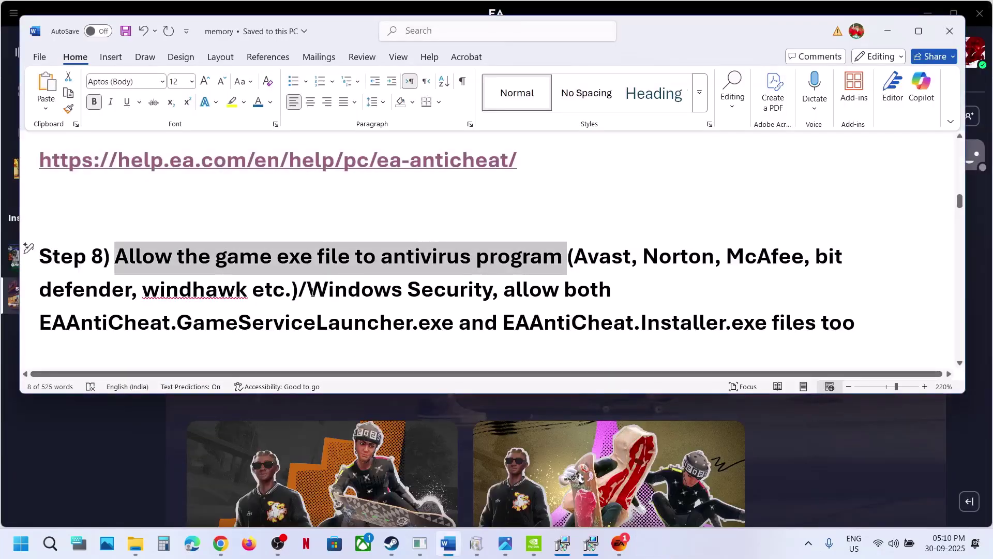
Highlight the antivirus program names in Step 8 and read on to Step 9 about running the game from its folder.
{"action": "left_click_drag", "start_coordinate": [574, 257], "coordinate": [279, 291]}
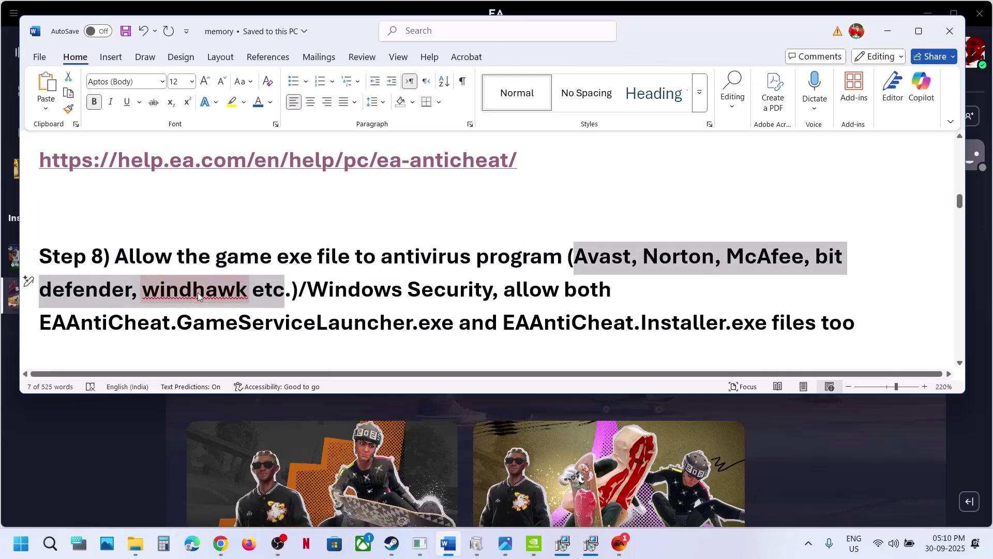
{"action": "scroll", "coordinate": [235, 296], "scroll_direction": "down", "scroll_amount": 3}
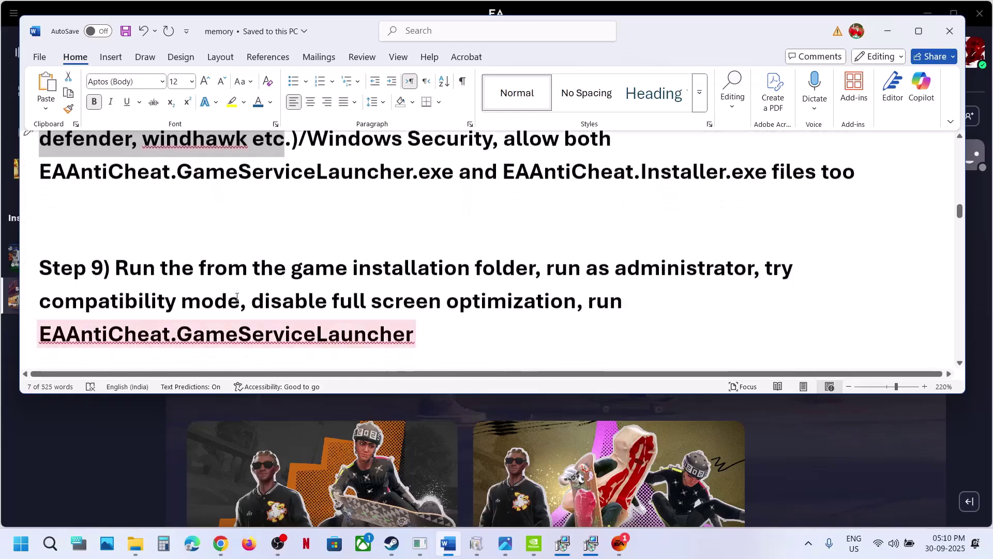
{"action": "scroll", "coordinate": [232, 249], "scroll_direction": "down", "scroll_amount": 1}
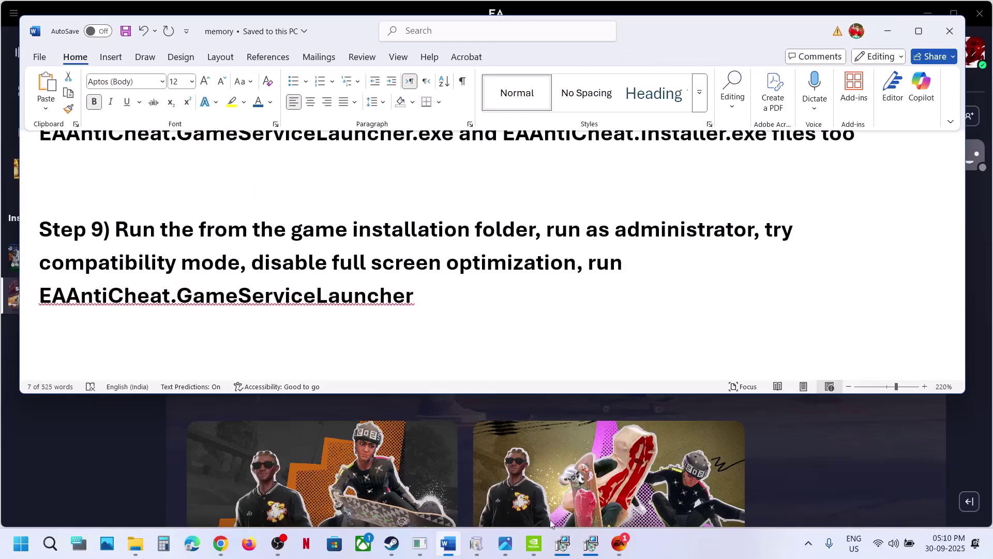
Switch to Steam and browse the local files of skate. from the game library.
{"action": "left_click", "coordinate": [392, 543]}
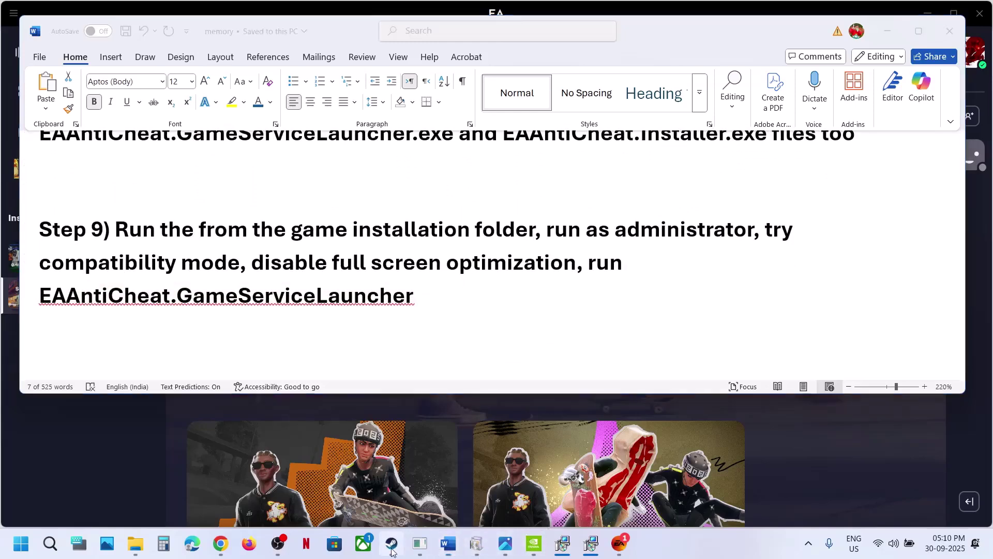
{"action": "right_click", "coordinate": [113, 417]}
{"action": "mouse_move", "coordinate": [152, 380]}
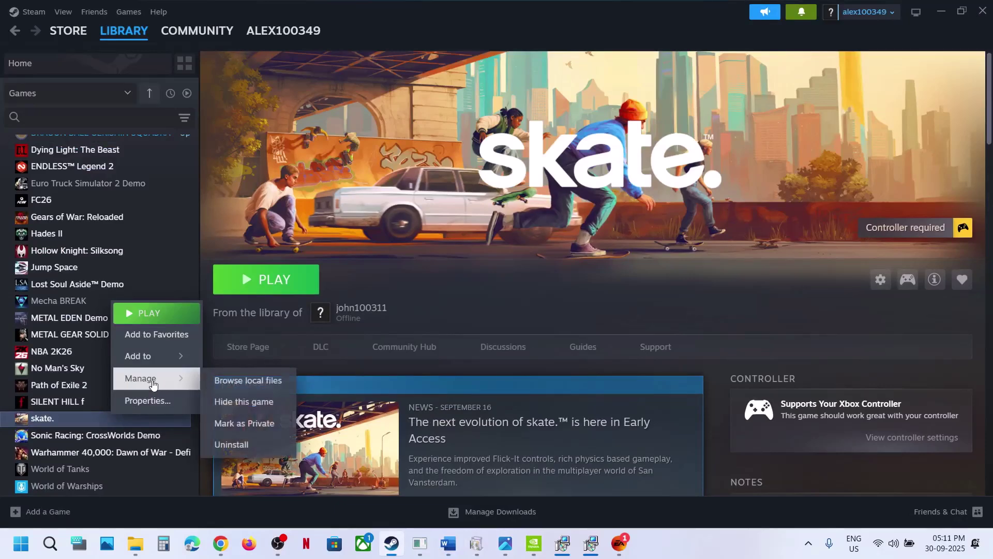
{"action": "left_click", "coordinate": [243, 381]}
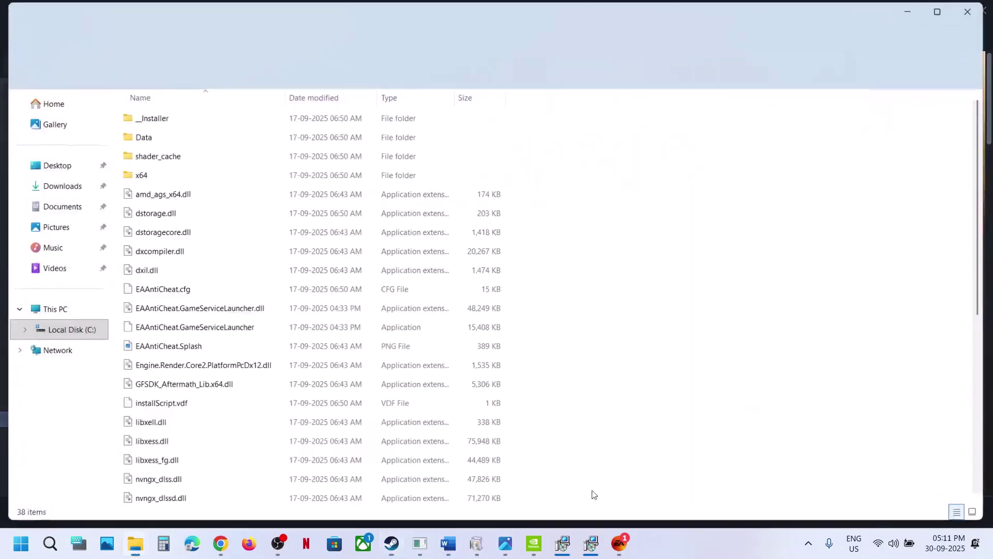
Switch to the EA app and open the skate. install folder, C:\Program Files\EA Games\Skate, from the game's properties.
{"action": "left_click", "coordinate": [619, 543]}
{"action": "left_click", "coordinate": [578, 356]}
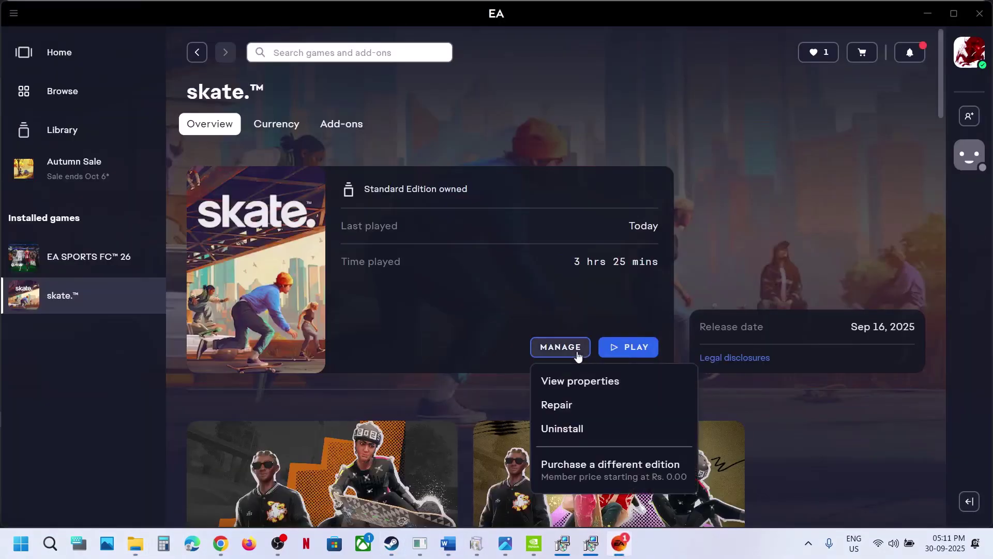
{"action": "left_click", "coordinate": [598, 382]}
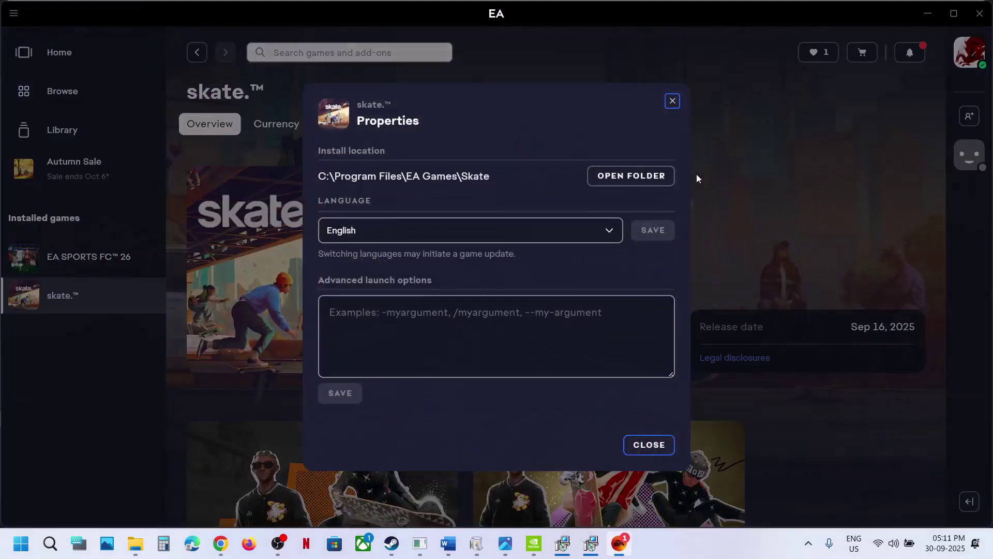
{"action": "left_click", "coordinate": [629, 181]}
{"action": "scroll", "coordinate": [324, 288], "scroll_direction": "down", "scroll_amount": 6}
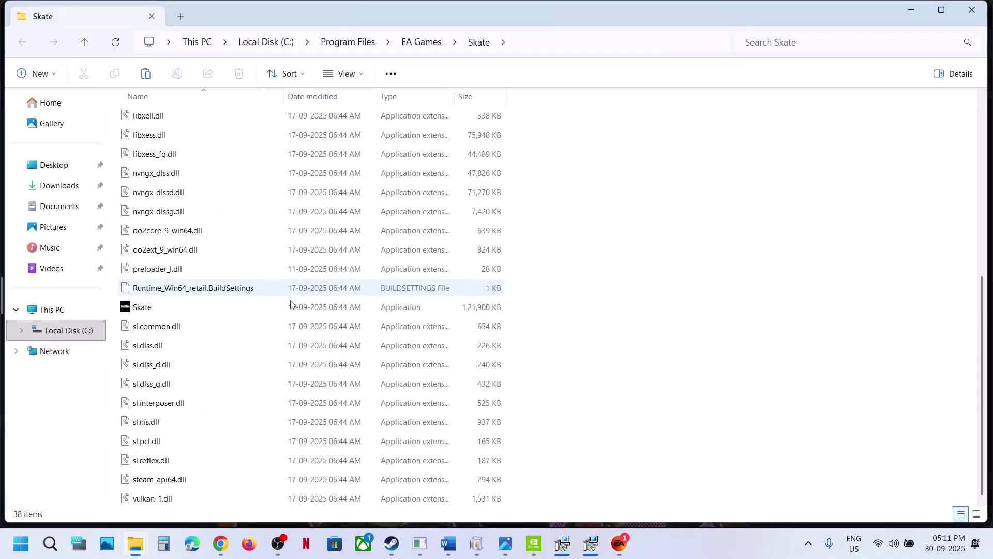
Set the Skate application file to run as an administrator in its compatibility properties and apply the change.
{"action": "left_click", "coordinate": [142, 308]}
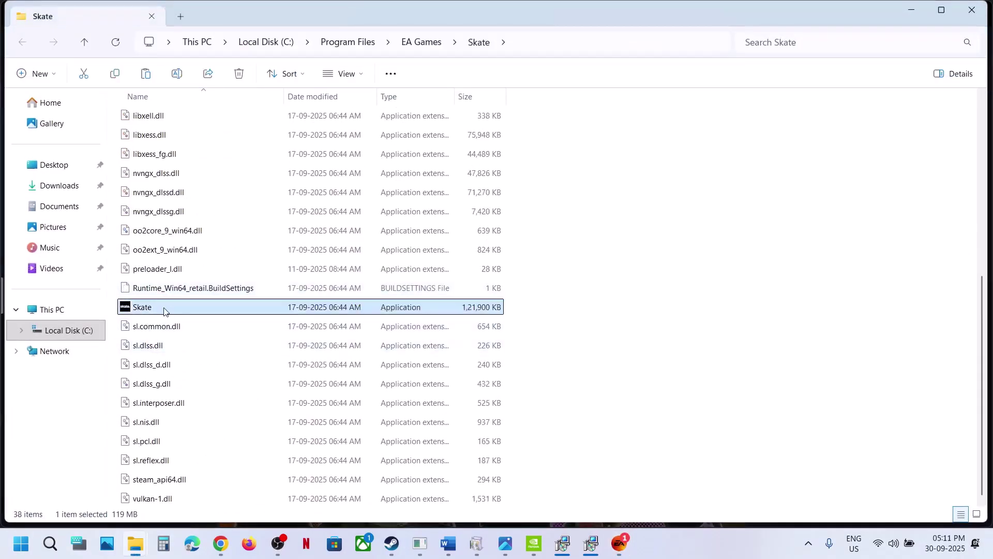
{"action": "right_click", "coordinate": [164, 309]}
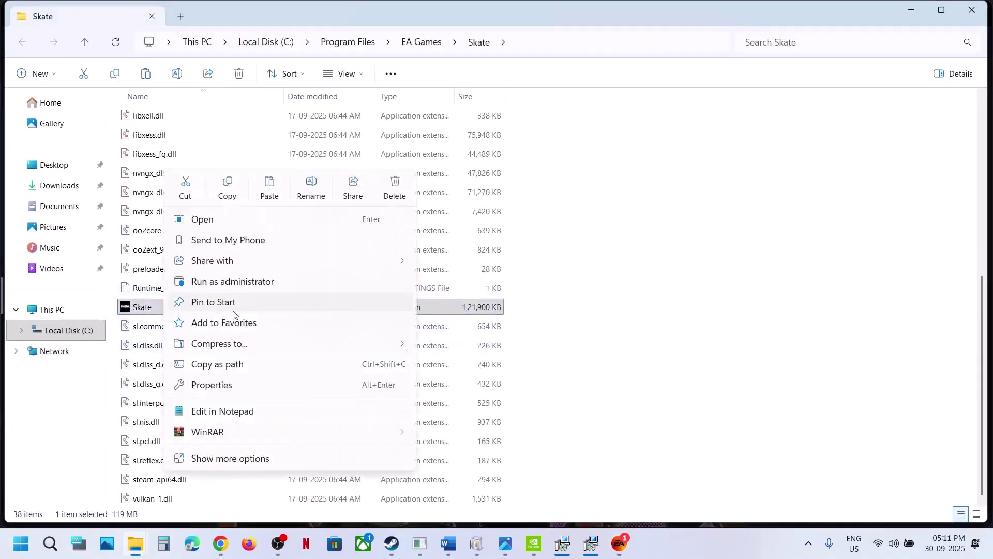
{"action": "left_click", "coordinate": [226, 386]}
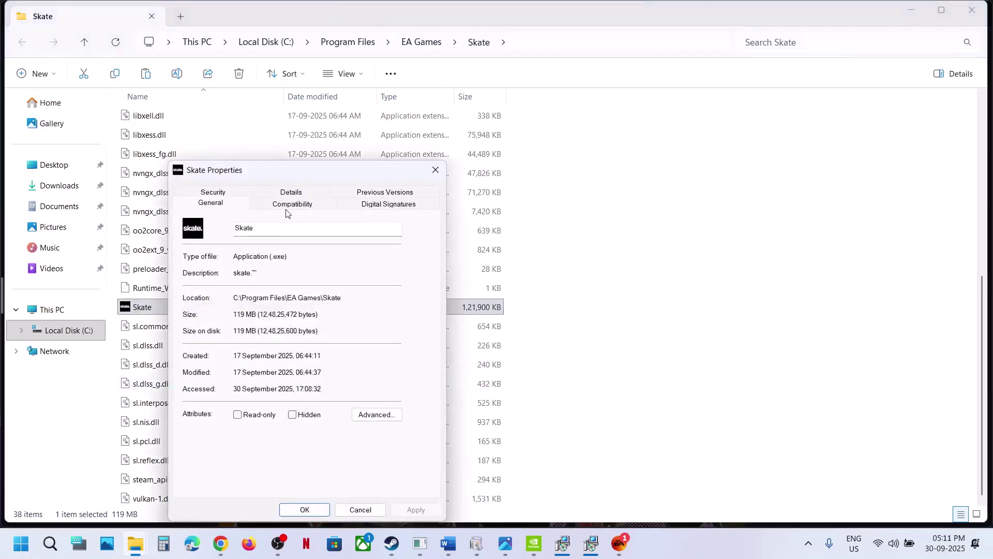
{"action": "left_click", "coordinate": [288, 207]}
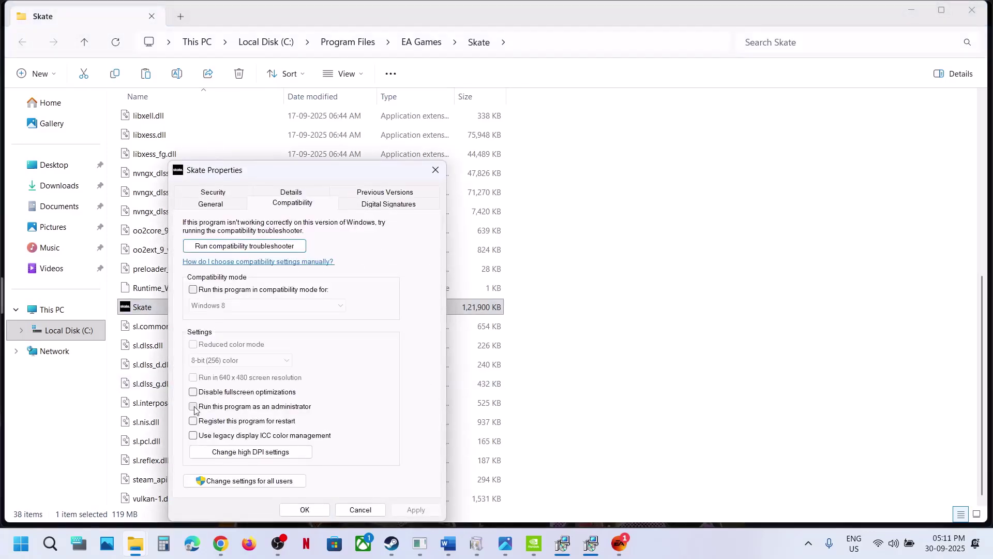
{"action": "left_click", "coordinate": [414, 509]}
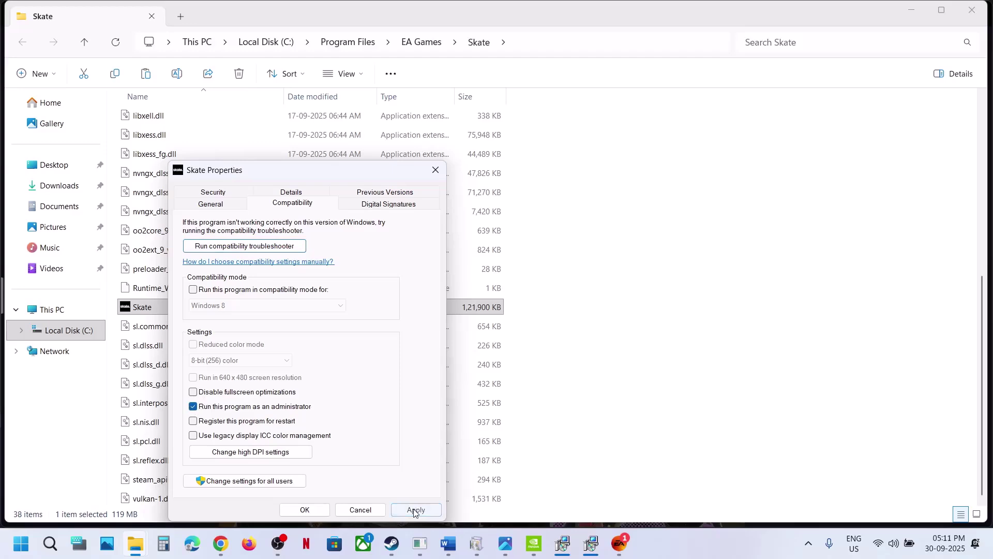
{"action": "left_click", "coordinate": [304, 510]}
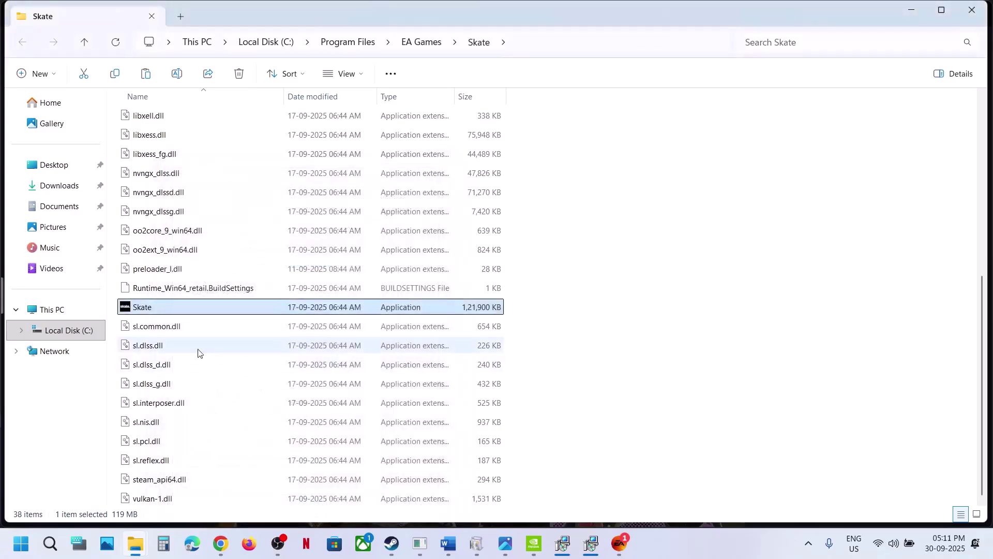
Set the Skate application to Windows 7 compatibility mode with fullscreen optimizations disabled, trying Windows 8 mode first.
{"action": "right_click", "coordinate": [159, 309]}
{"action": "left_click", "coordinate": [223, 385]}
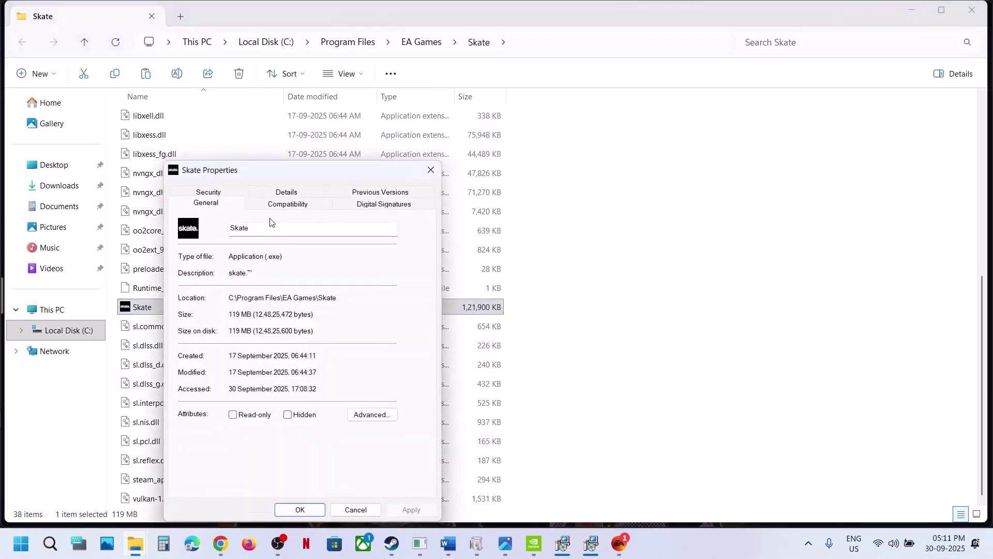
{"action": "left_click", "coordinate": [269, 204]}
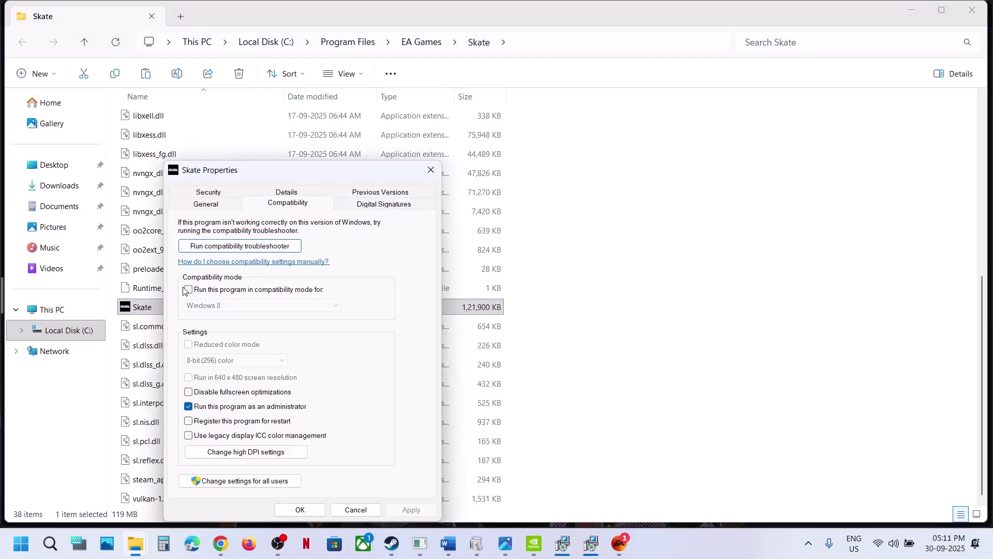
{"action": "left_click", "coordinate": [411, 509]}
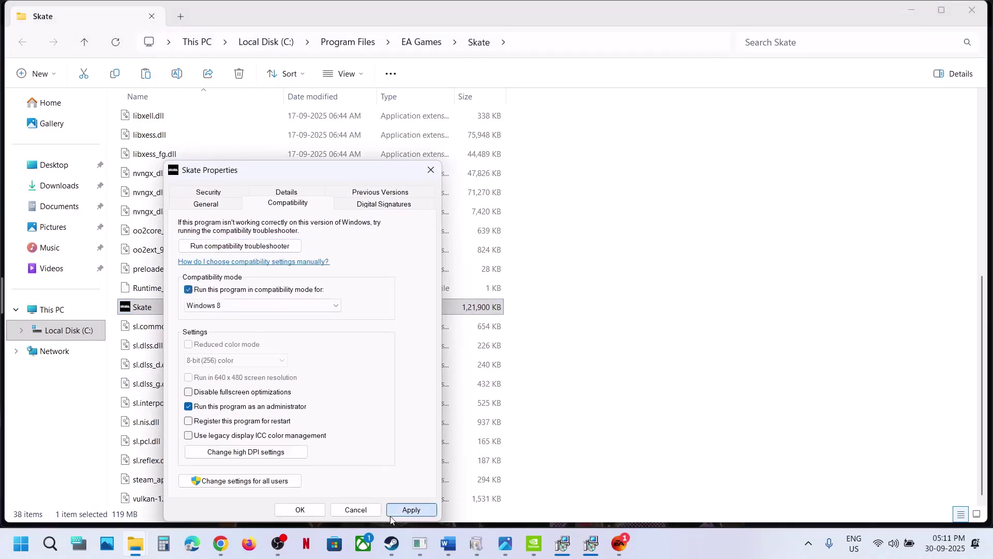
{"action": "left_click", "coordinate": [212, 311]}
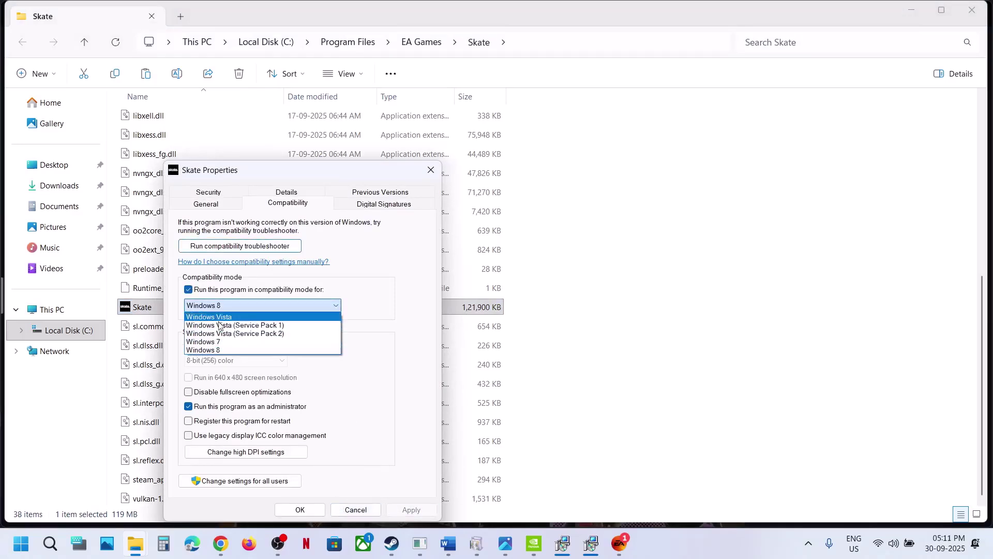
{"action": "left_click", "coordinate": [222, 343]}
{"action": "left_click", "coordinate": [412, 509]}
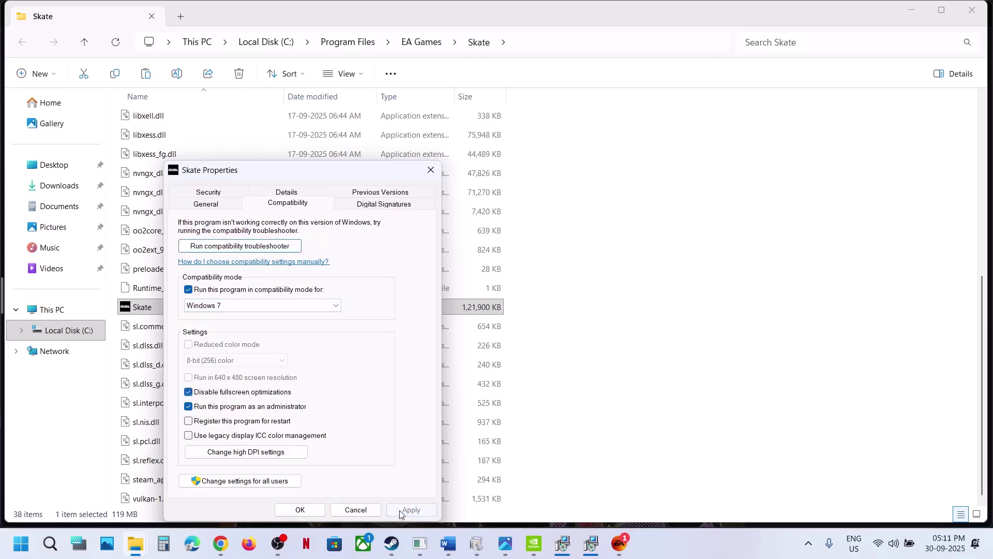
{"action": "left_click", "coordinate": [300, 510]}
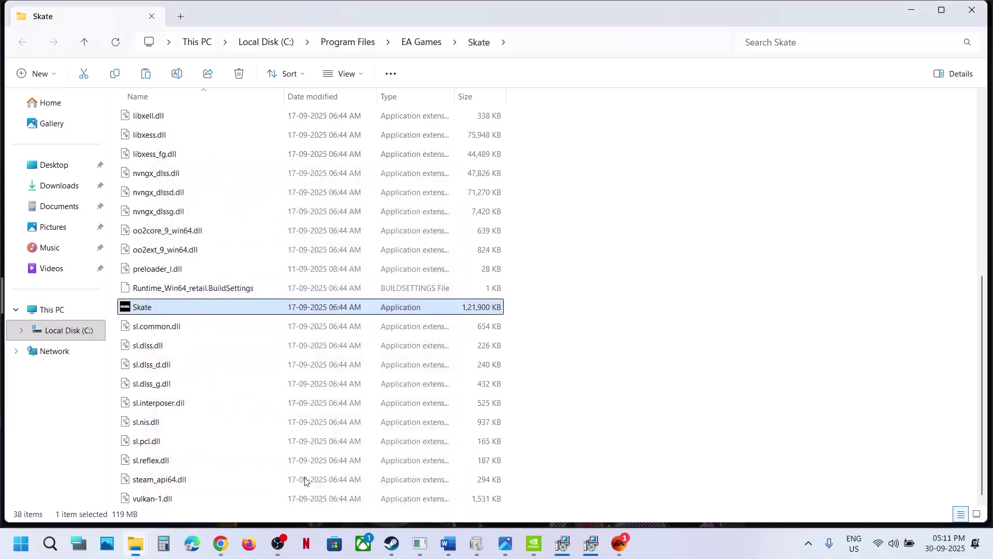
Clear compatibility mode, Disable fullscreen optimizations and Run this program as an administrator for the Skate application.
{"action": "right_click", "coordinate": [177, 308]}
{"action": "left_click", "coordinate": [246, 385]}
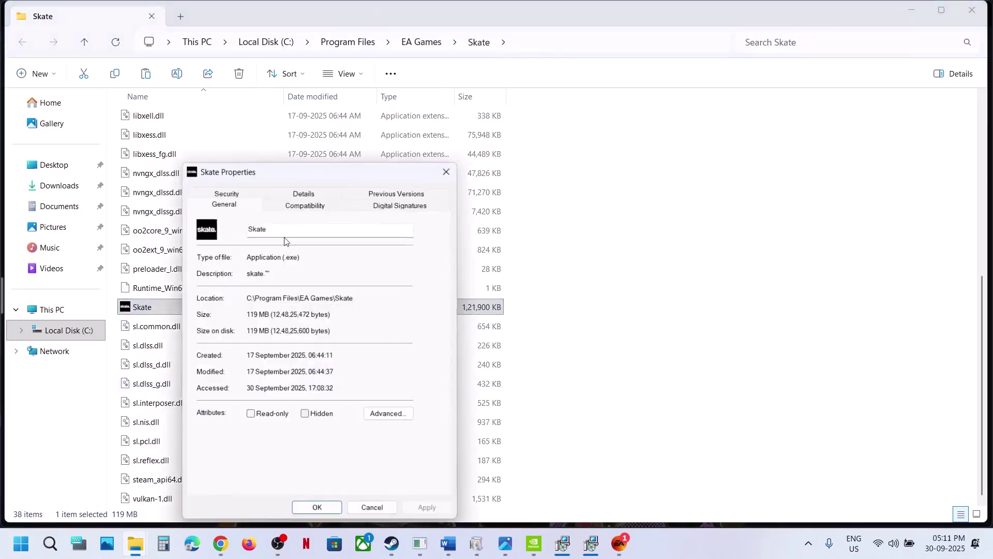
{"action": "left_click", "coordinate": [282, 207]}
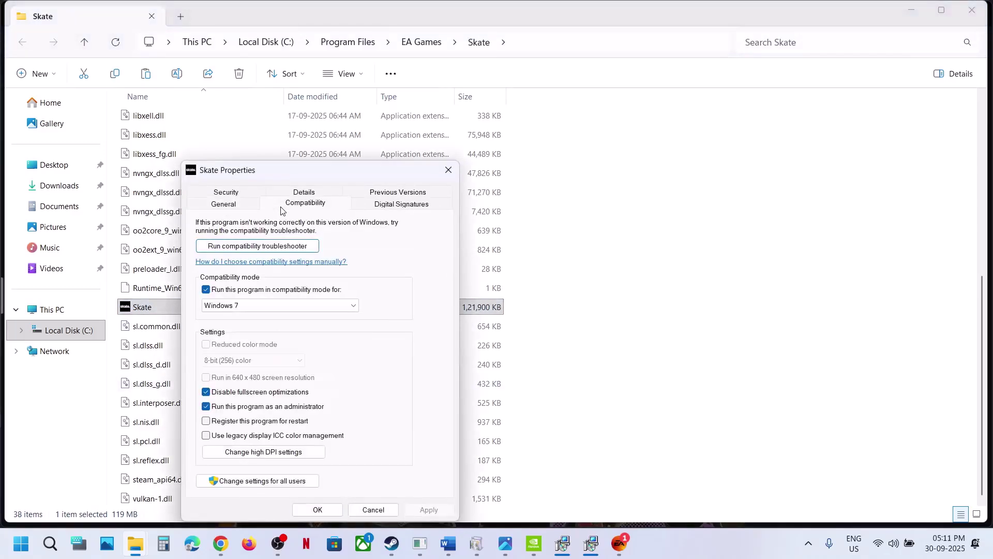
{"action": "left_click", "coordinate": [205, 289]}
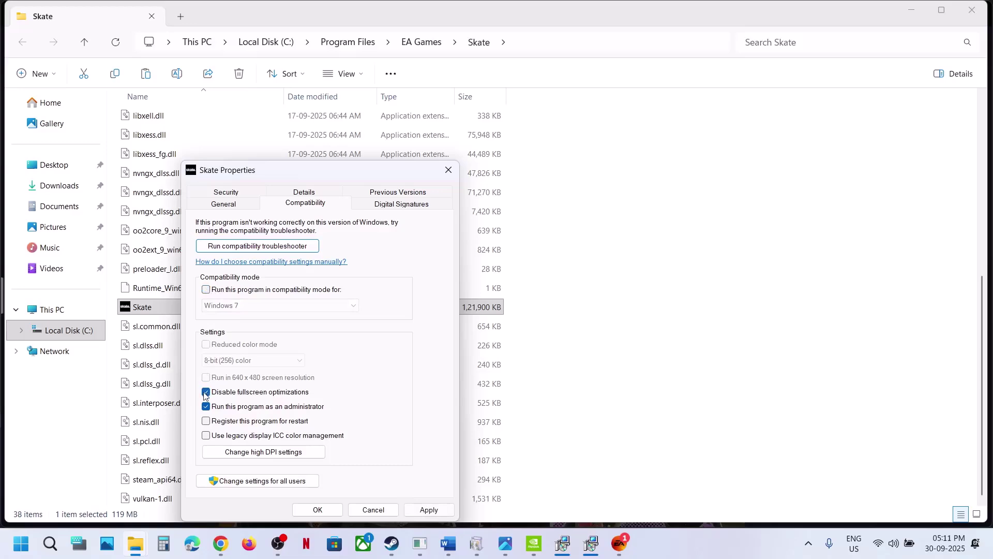
{"action": "left_click", "coordinate": [429, 509]}
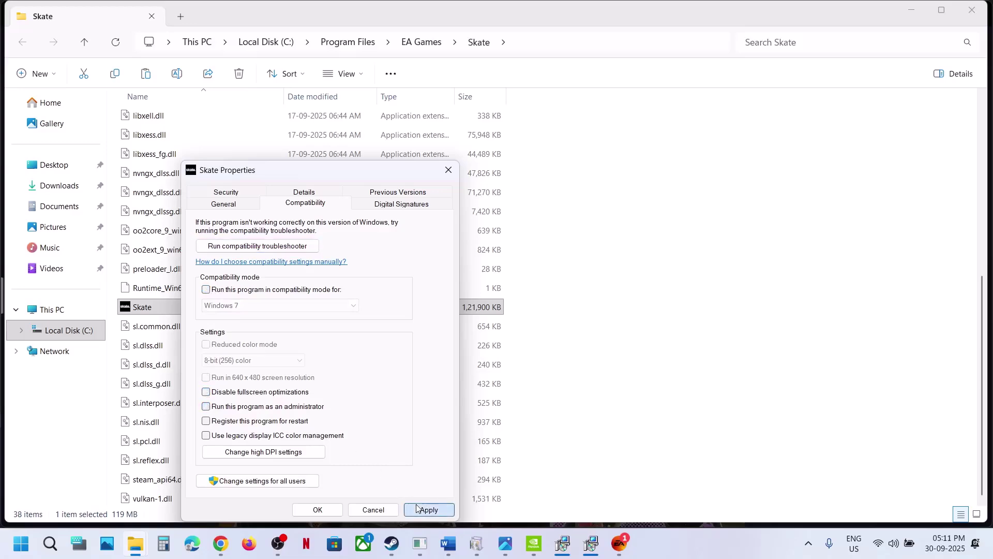
{"action": "left_click", "coordinate": [318, 510]}
Show the run-as-administrator option for EAAntiCheat.GameServiceLauncher without running it, and close both Skate folder windows.
{"action": "scroll", "coordinate": [274, 300], "scroll_direction": "up", "scroll_amount": 3}
{"action": "scroll", "coordinate": [274, 300], "scroll_direction": "up", "scroll_amount": 3}
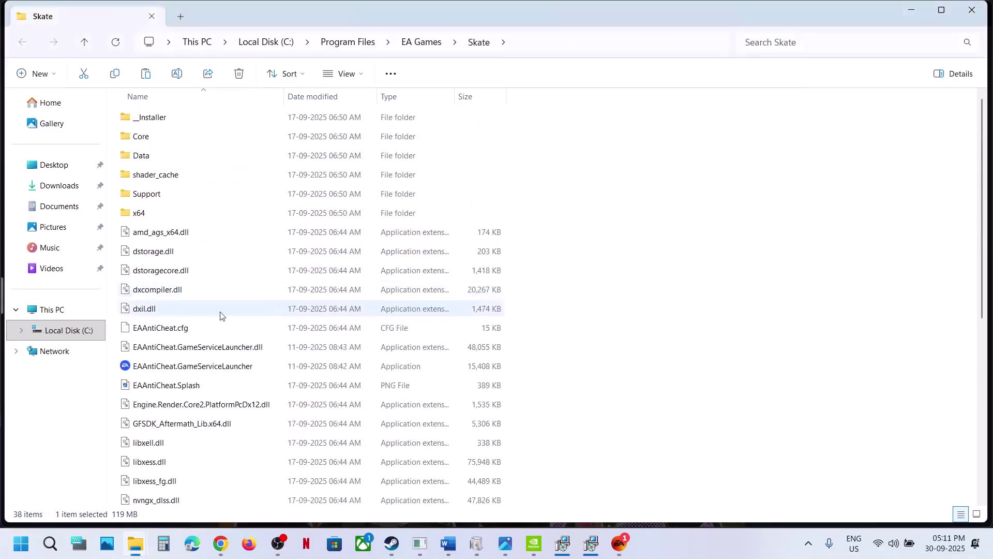
{"action": "right_click", "coordinate": [175, 368]}
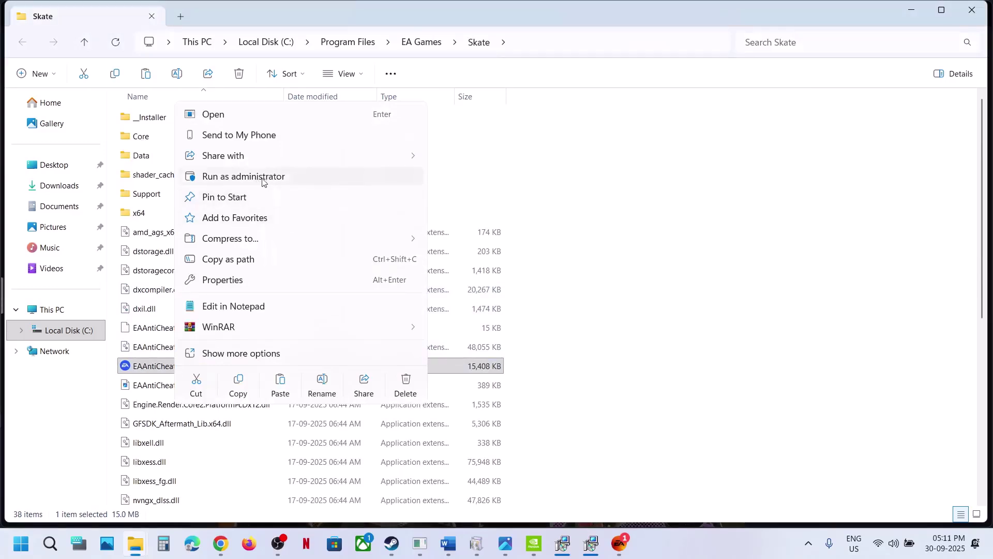
{"action": "left_click", "coordinate": [972, 9]}
{"action": "left_click", "coordinate": [972, 9]}
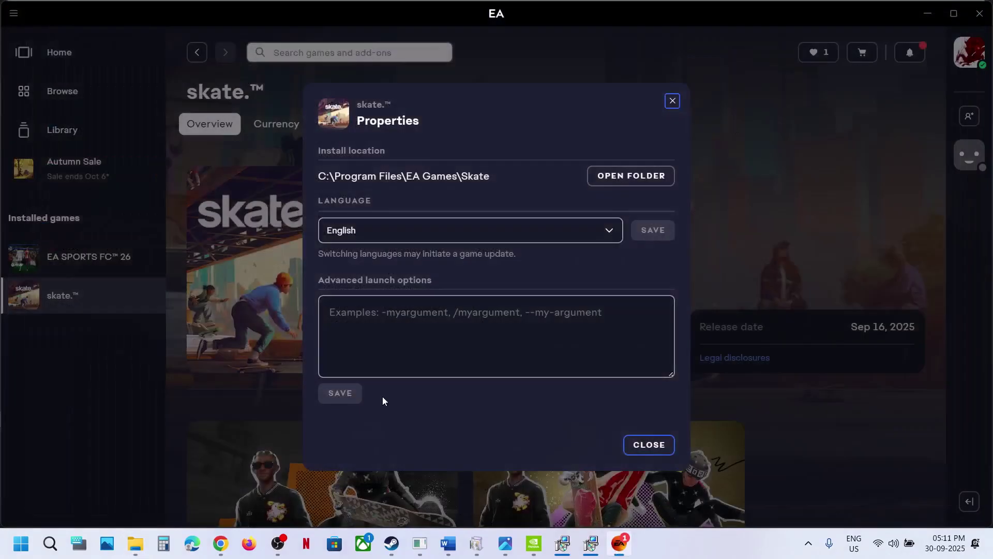
Close the skate. properties in the EA app and return to the Word document to read past Step 9.
{"action": "left_click", "coordinate": [651, 445]}
{"action": "left_click", "coordinate": [448, 545]}
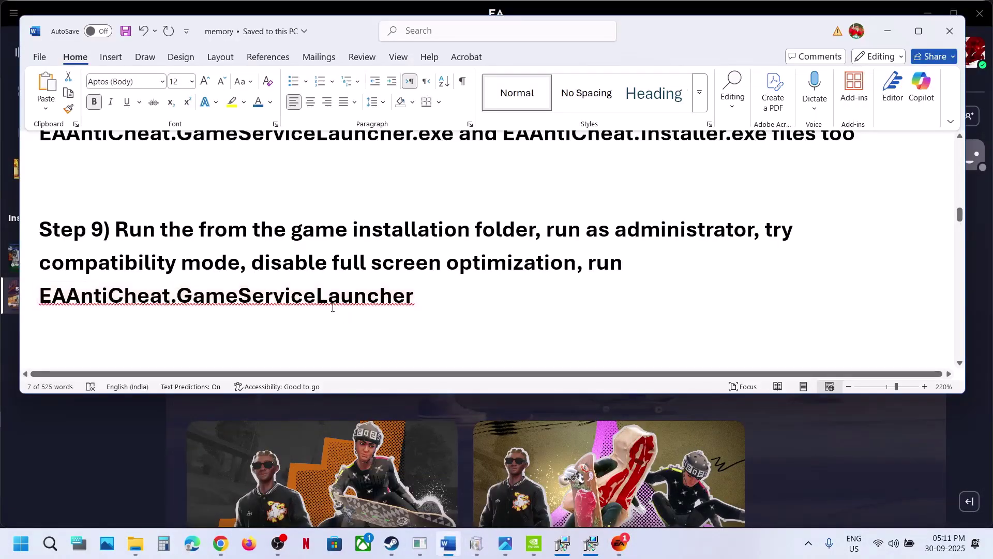
{"action": "scroll", "coordinate": [333, 305], "scroll_direction": "down", "scroll_amount": 3}
{"action": "scroll", "coordinate": [333, 308], "scroll_direction": "up", "scroll_amount": 1}
{"action": "left_click_drag", "start_coordinate": [252, 270], "coordinate": [519, 271]}
Show the desktop, open NVIDIA Control Panel from there and display the per-program 3D settings.
{"action": "key", "text": "super+d"}
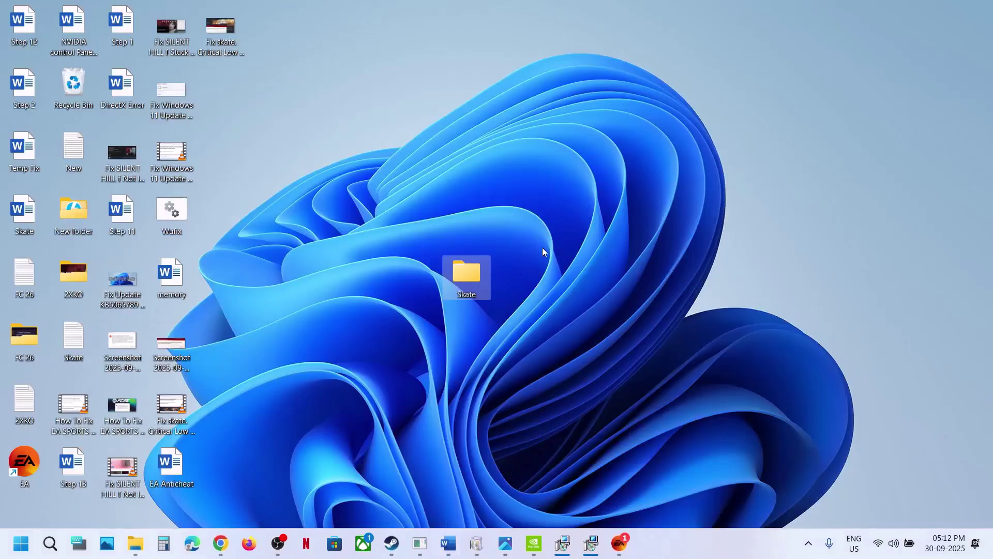
{"action": "right_click", "coordinate": [542, 247]}
{"action": "left_click", "coordinate": [606, 464]}
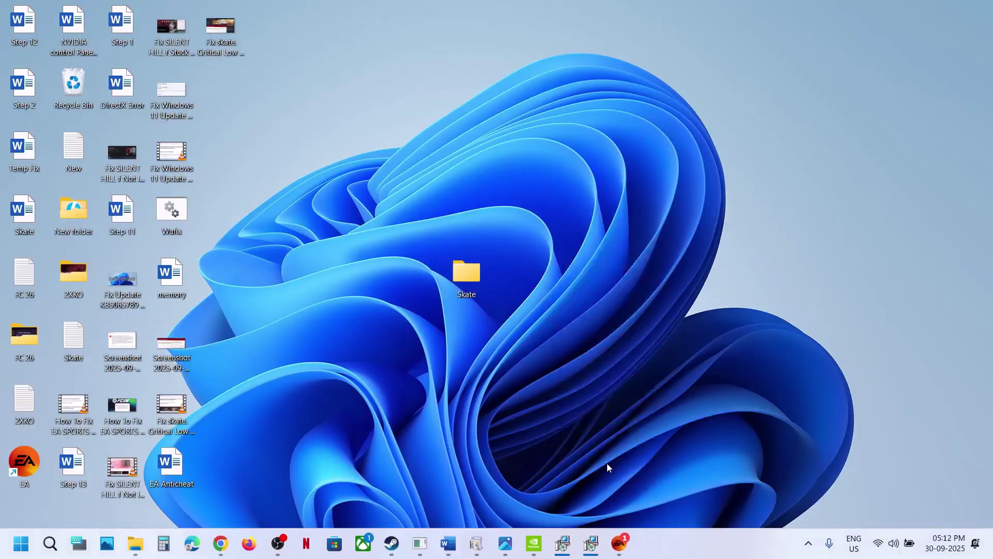
{"action": "left_click", "coordinate": [601, 364]}
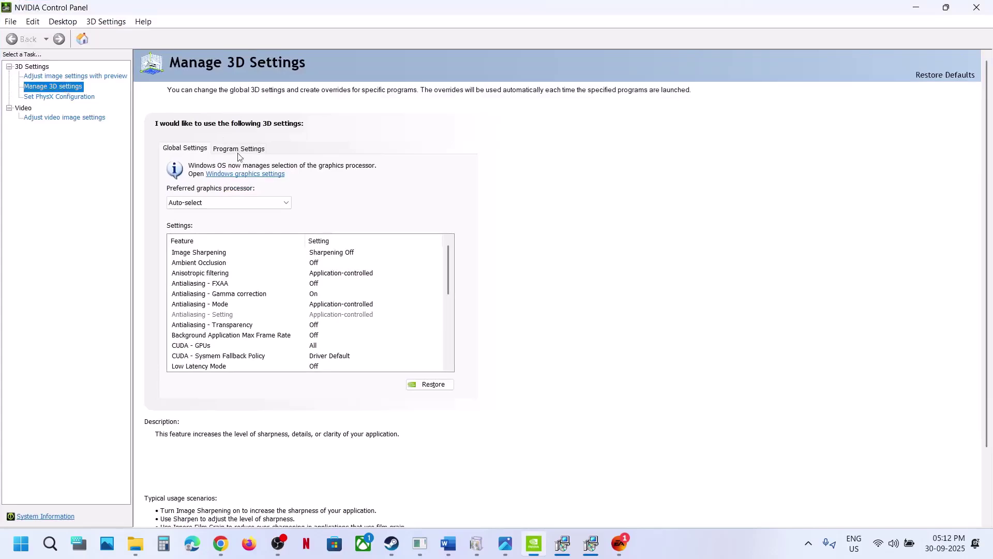
{"action": "left_click", "coordinate": [236, 148]}
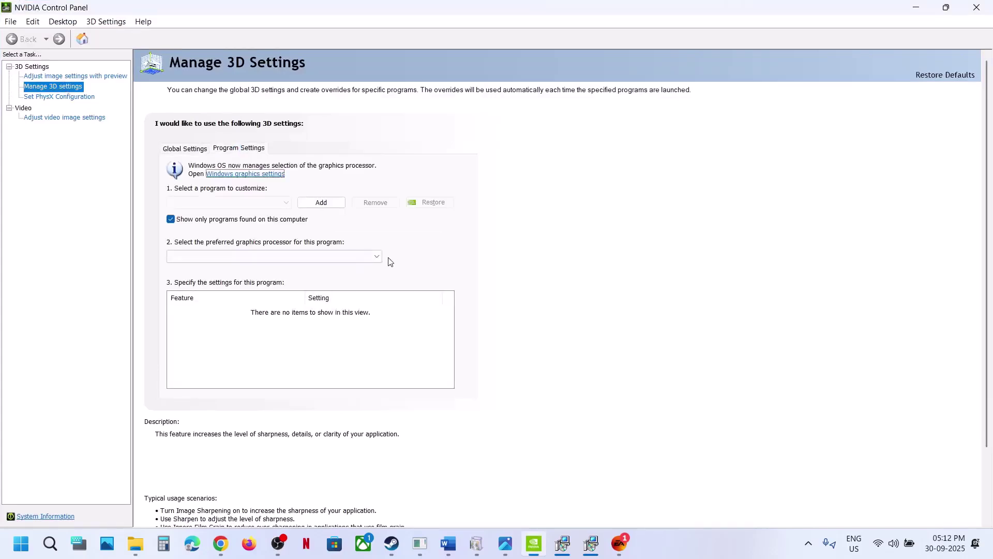
Add the Skate executable from Program Files\EA Games\Skate to the programs customized in the 3D settings.
{"action": "left_click", "coordinate": [332, 209]}
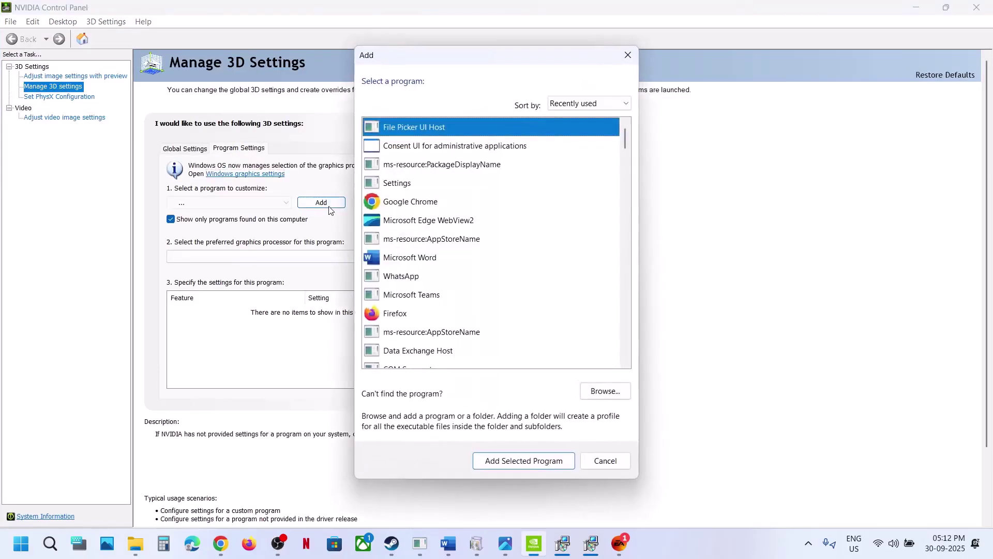
{"action": "left_click", "coordinate": [592, 396]}
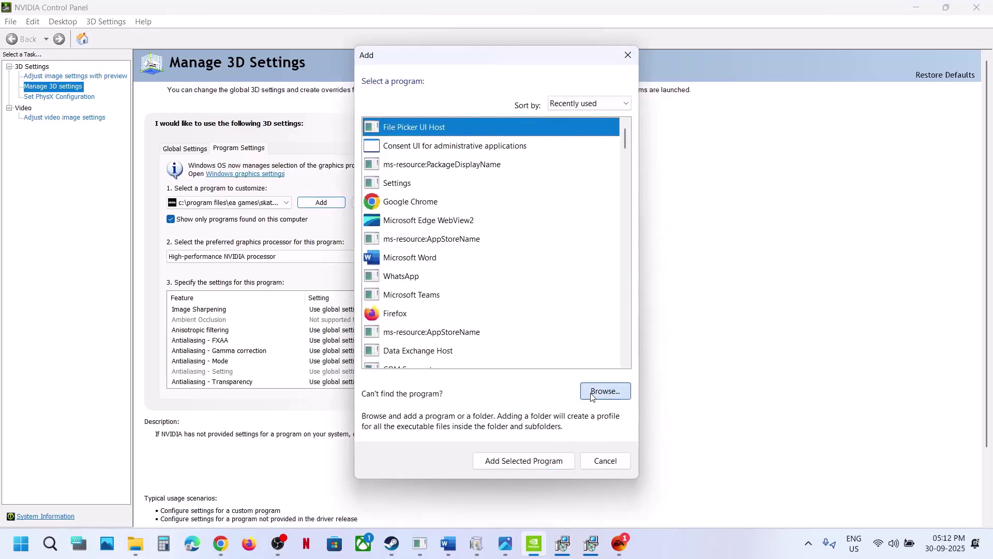
{"action": "left_click", "coordinate": [447, 327]}
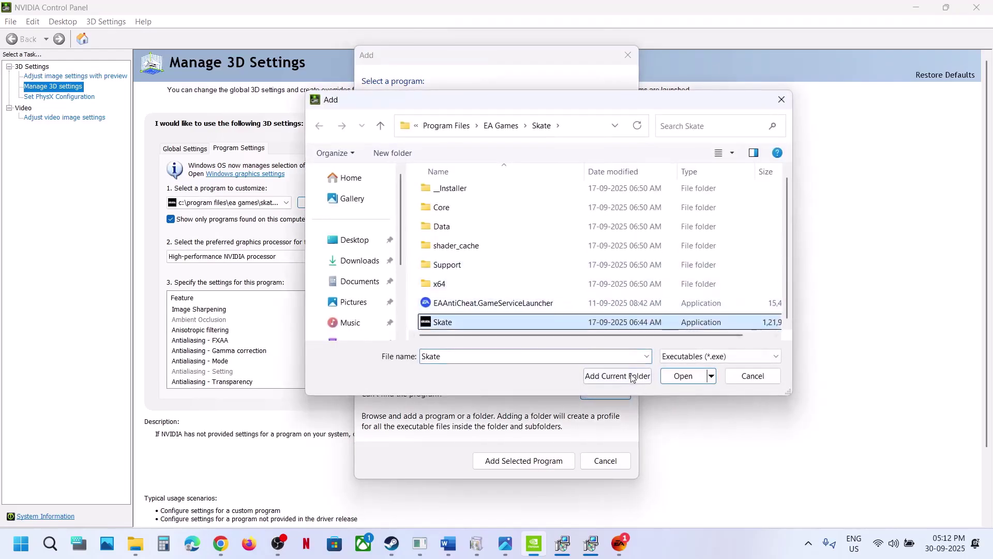
{"action": "left_click", "coordinate": [683, 376]}
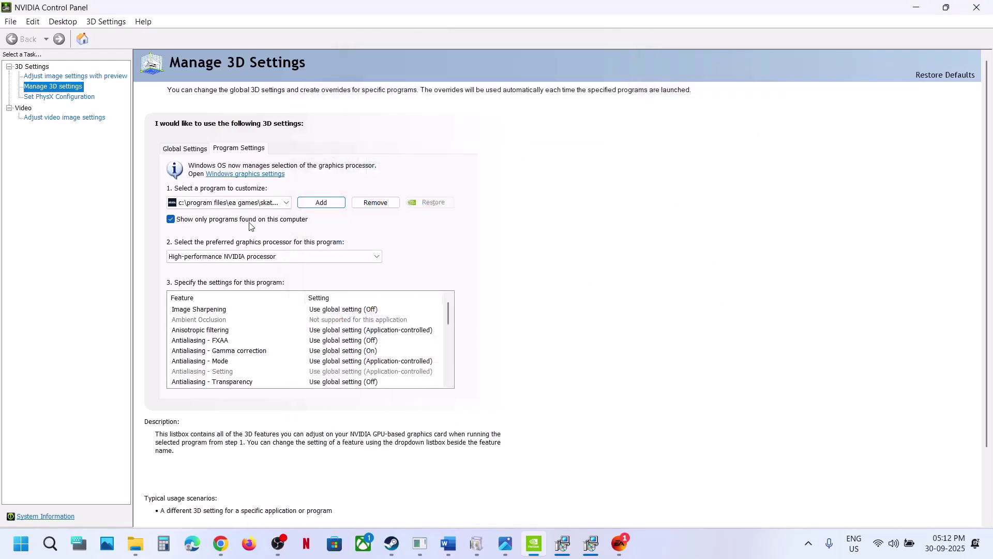
Assign the High-performance NVIDIA processor to Skate, set its Max Frame Rate to 60 FPS, and apply the settings.
{"action": "left_click", "coordinate": [306, 257]}
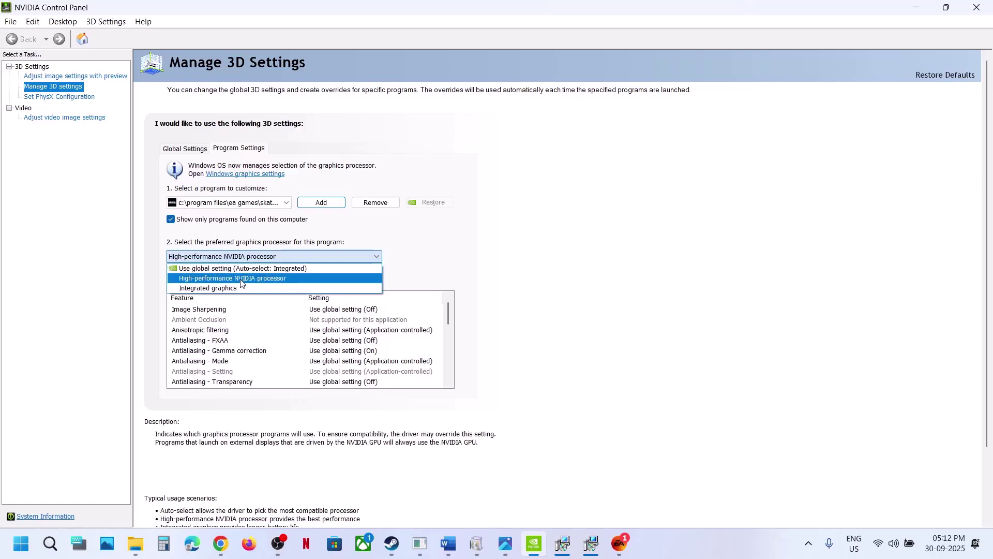
{"action": "left_click", "coordinate": [241, 279]}
{"action": "left_click_drag", "start_coordinate": [448, 313], "coordinate": [451, 336]}
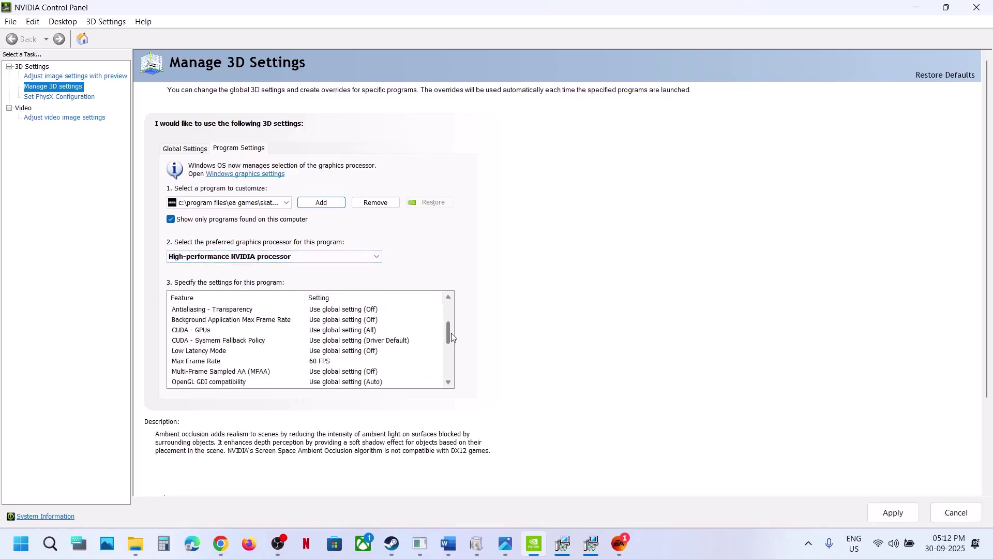
{"action": "left_click", "coordinate": [223, 361]}
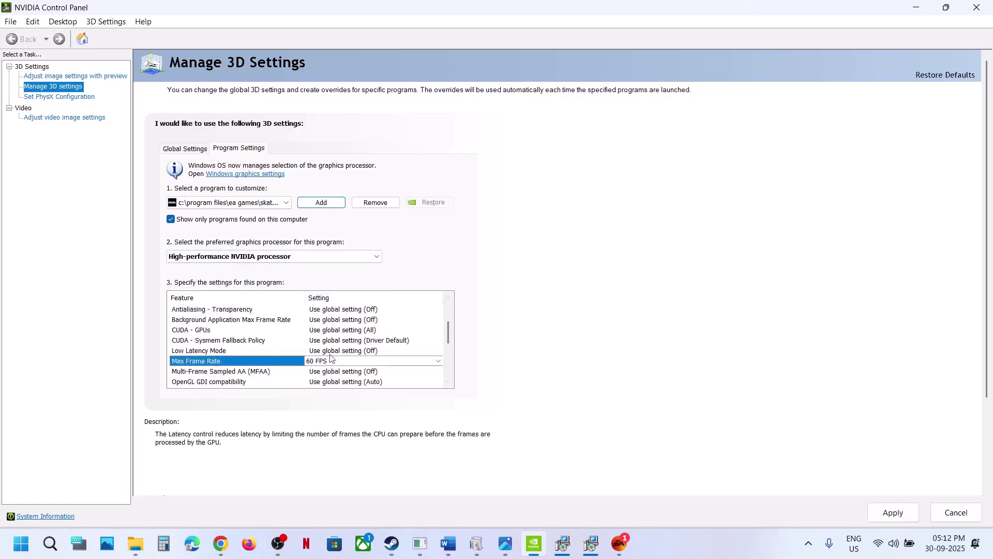
{"action": "left_click", "coordinate": [384, 362]}
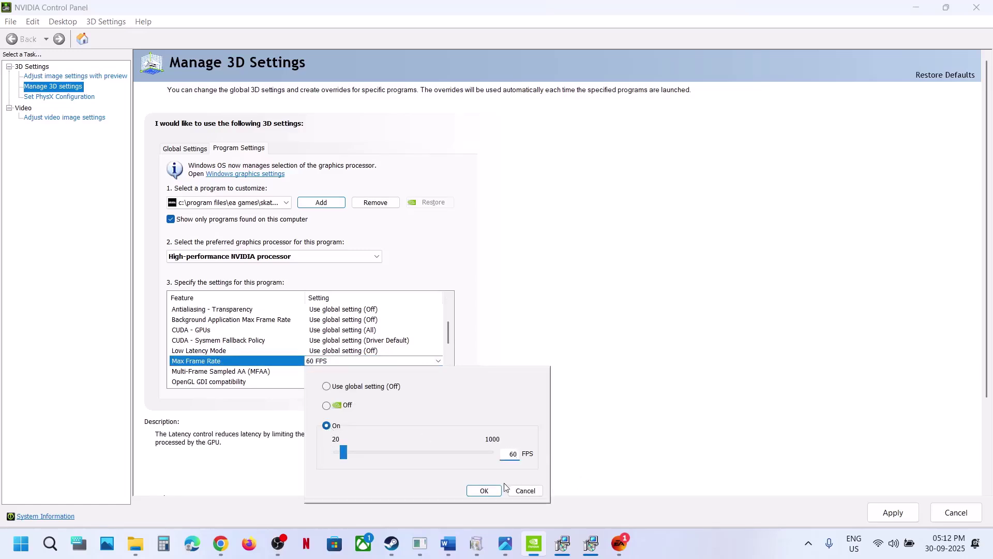
{"action": "left_click", "coordinate": [485, 491]}
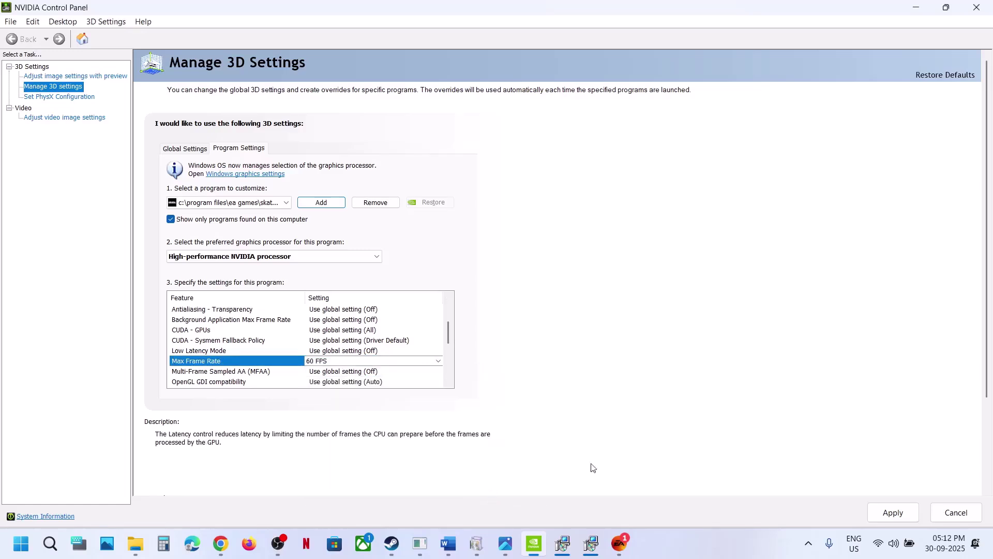
{"action": "left_click", "coordinate": [882, 513]}
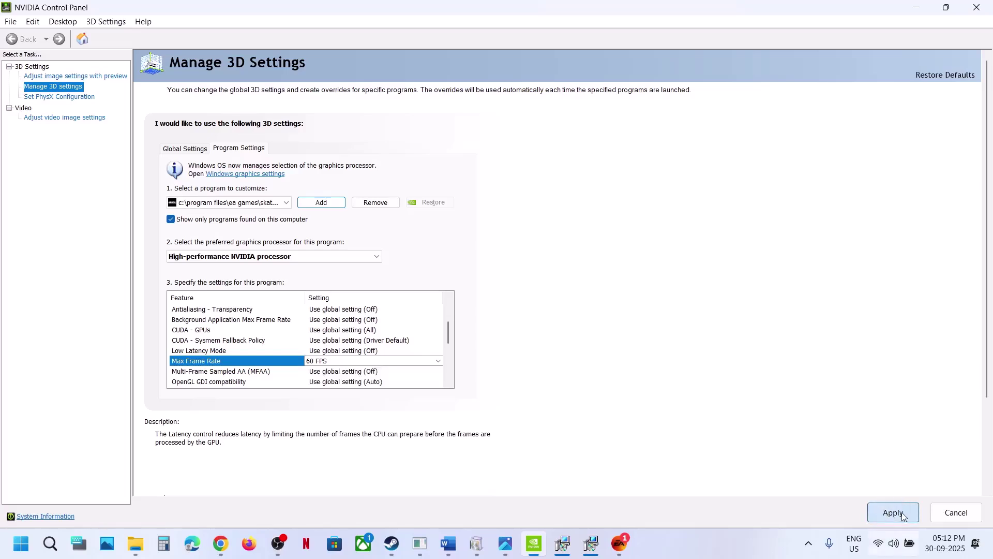
Close both finished Microsoft Visual C++ 2015-2022 Redistributable setup windows.
{"action": "left_click", "coordinate": [561, 546]}
{"action": "left_click", "coordinate": [616, 344]}
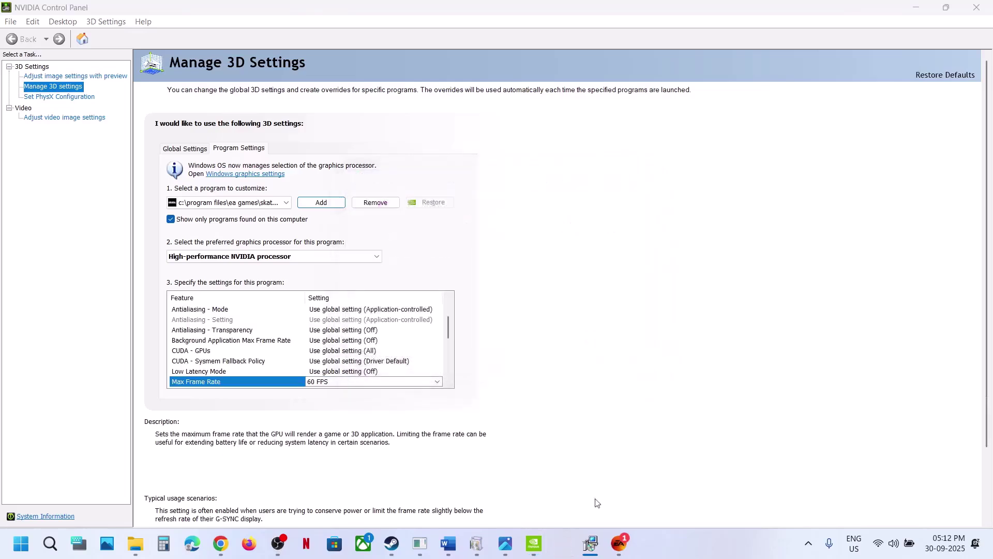
{"action": "left_click", "coordinate": [562, 544]}
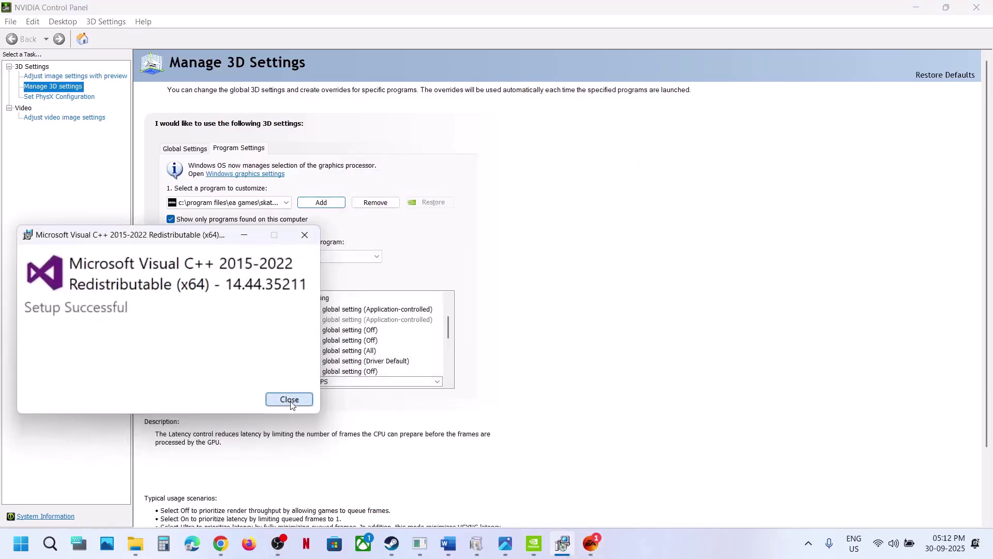
{"action": "left_click", "coordinate": [290, 399]}
Read Step 11 in the Word document and open the Windows Graphics settings.
{"action": "left_click", "coordinate": [448, 548]}
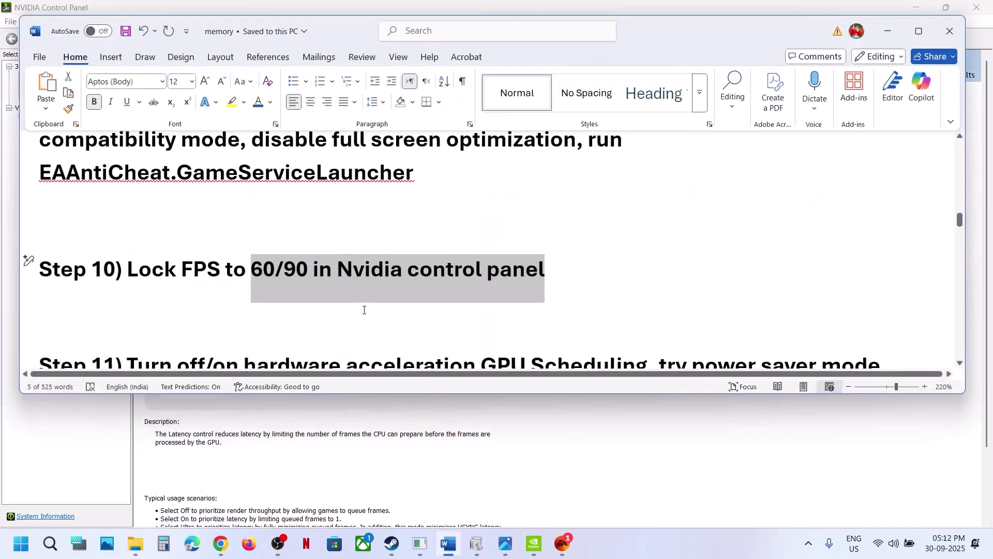
{"action": "scroll", "coordinate": [366, 308], "scroll_direction": "down", "scroll_amount": 3}
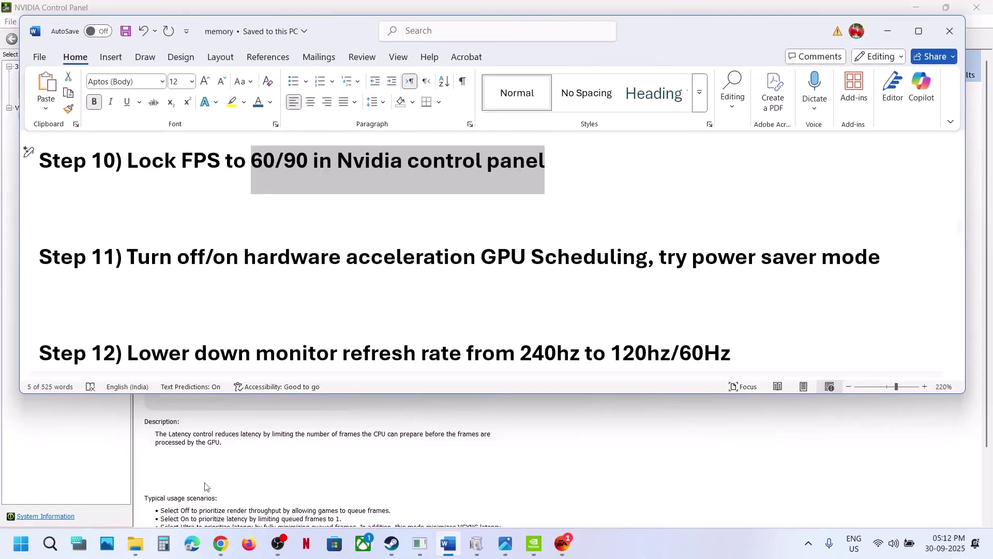
{"action": "left_click", "coordinate": [57, 552]}
{"action": "type", "text": "gra"}
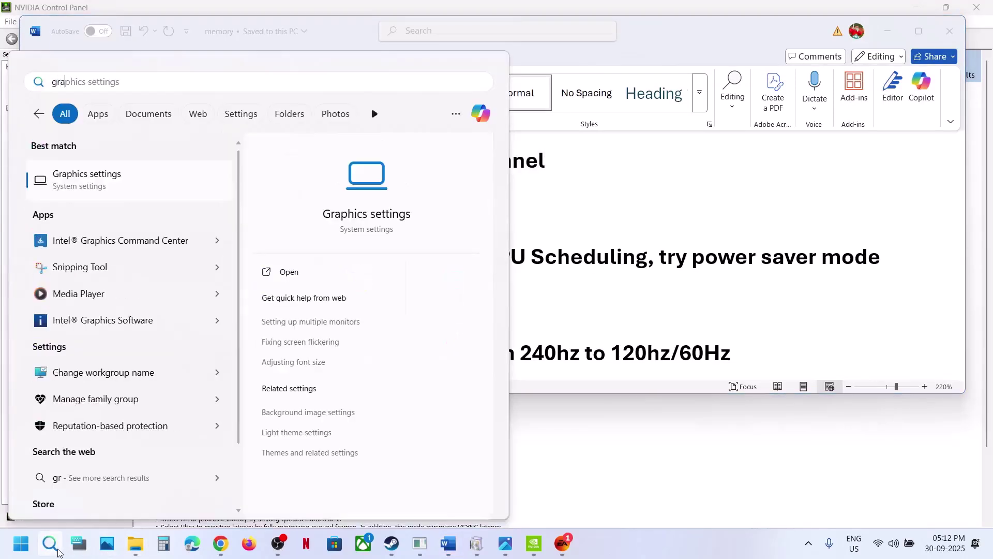
{"action": "type", "text": "phics"}
{"action": "key", "text": "Return"}
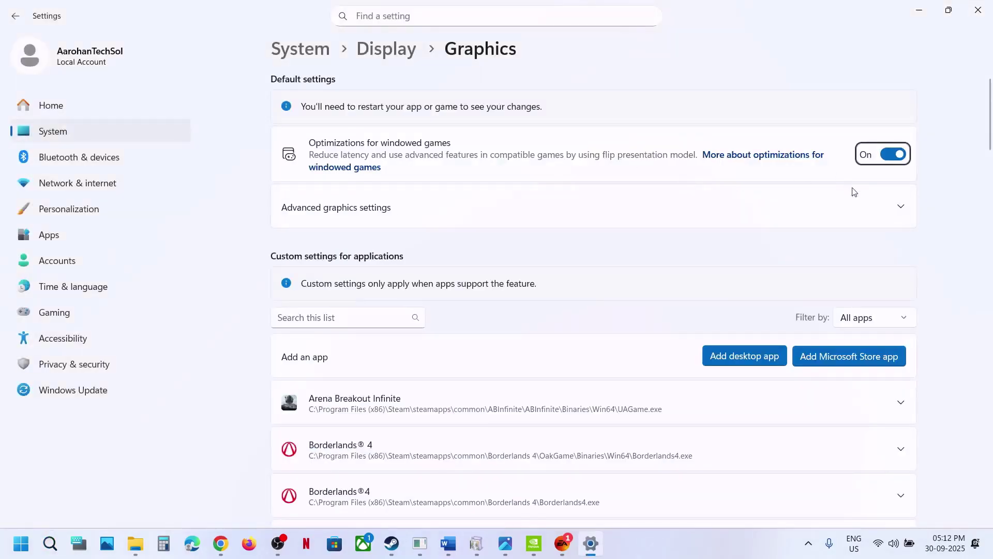
Expand the advanced graphics settings, switch Hardware-accelerated GPU scheduling on and back off, and close Settings.
{"action": "left_click", "coordinate": [446, 212]}
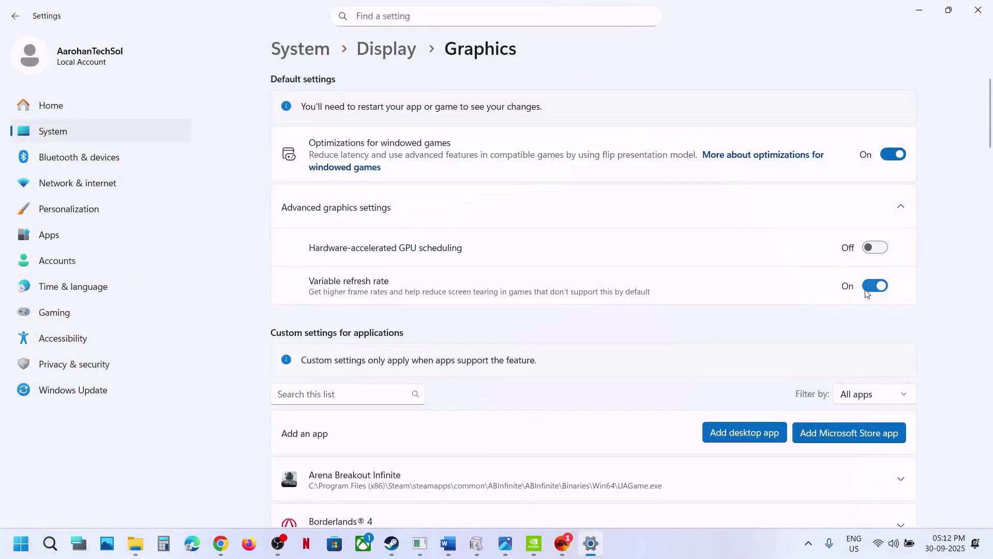
{"action": "left_click", "coordinate": [880, 251]}
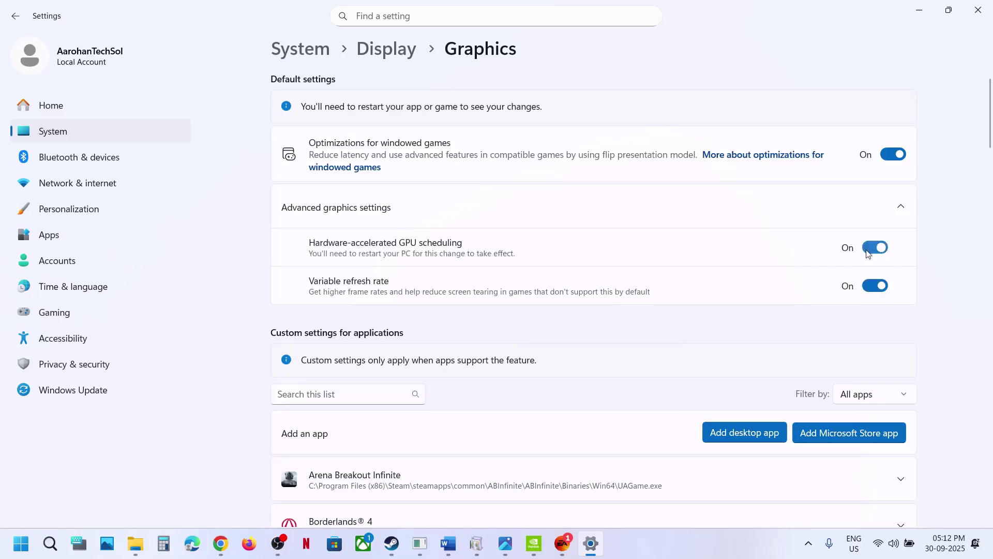
{"action": "left_click", "coordinate": [869, 252]}
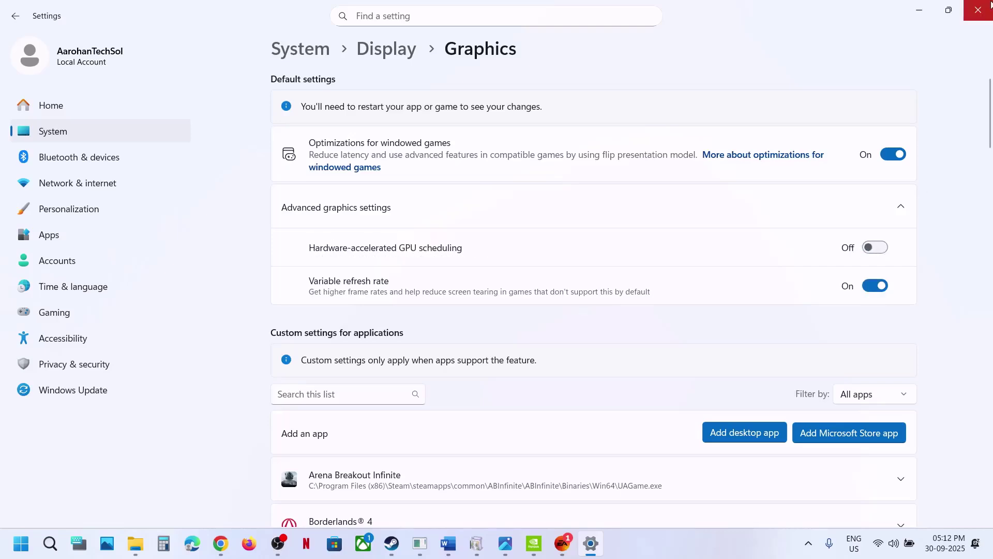
{"action": "left_click", "coordinate": [978, 10]}
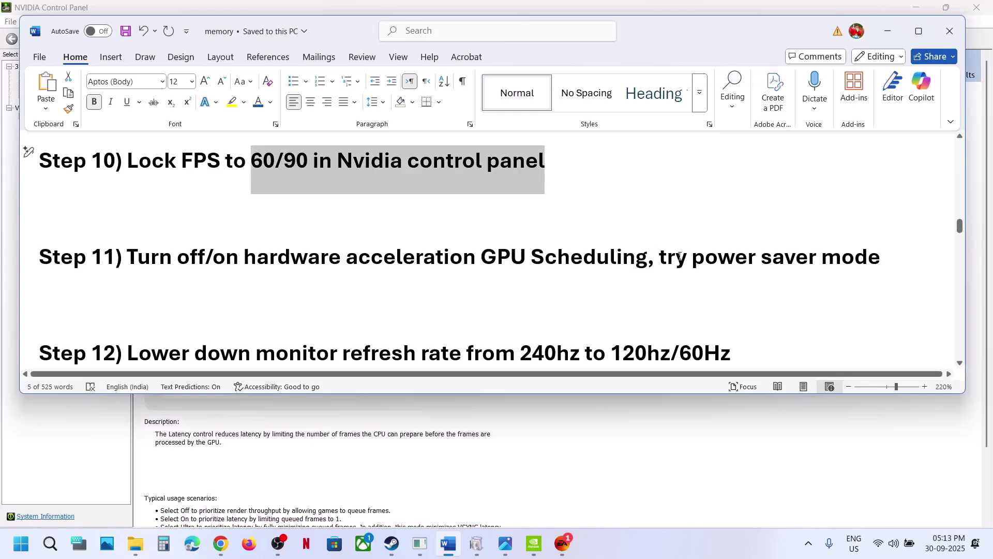
Highlight "try power saver mode" in Step 11 and open Power Options under Hardware and Sound in Control Panel.
{"action": "left_click_drag", "start_coordinate": [679, 257], "coordinate": [880, 259]}
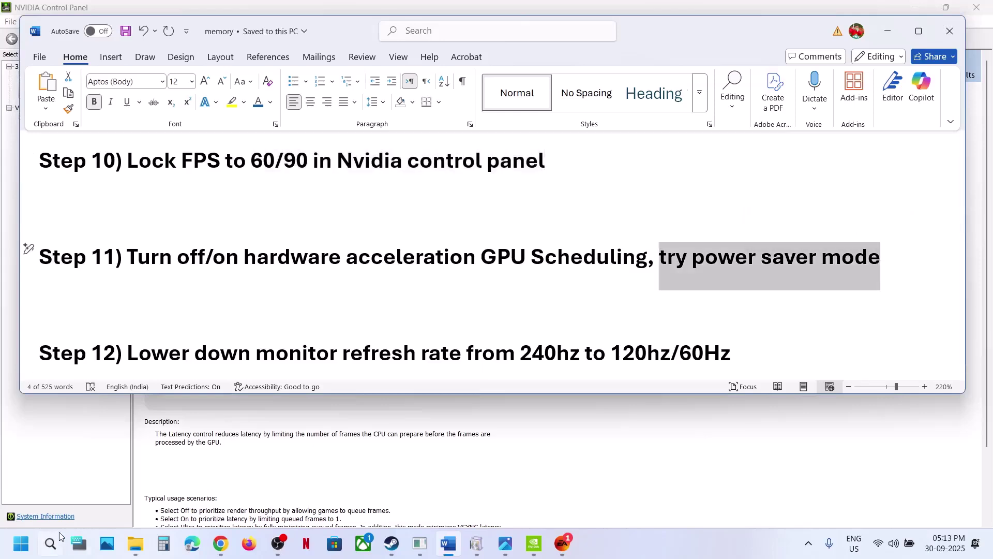
{"action": "left_click", "coordinate": [60, 536]}
{"action": "type", "text": "control panel"}
{"action": "key", "text": "Return"}
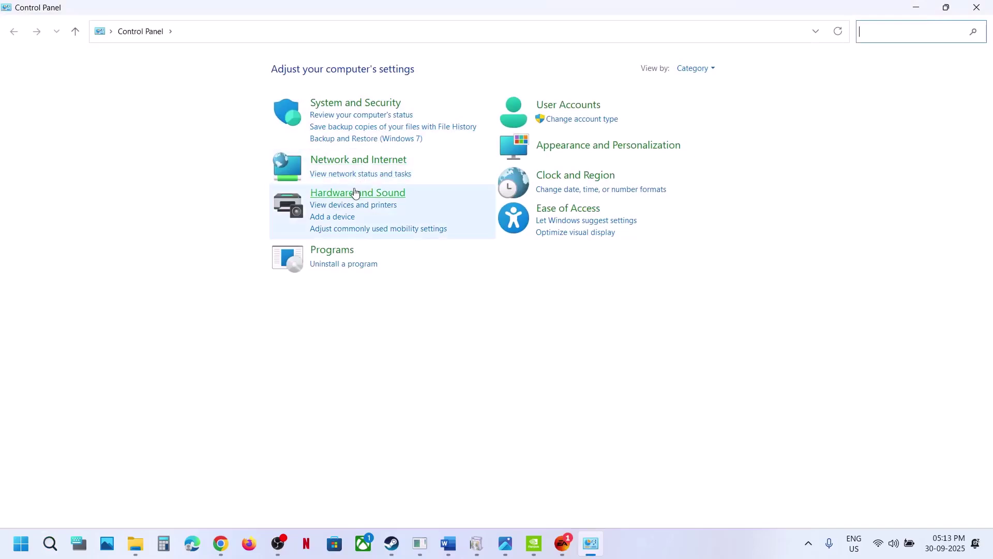
{"action": "left_click", "coordinate": [355, 193]}
{"action": "left_click", "coordinate": [202, 174]}
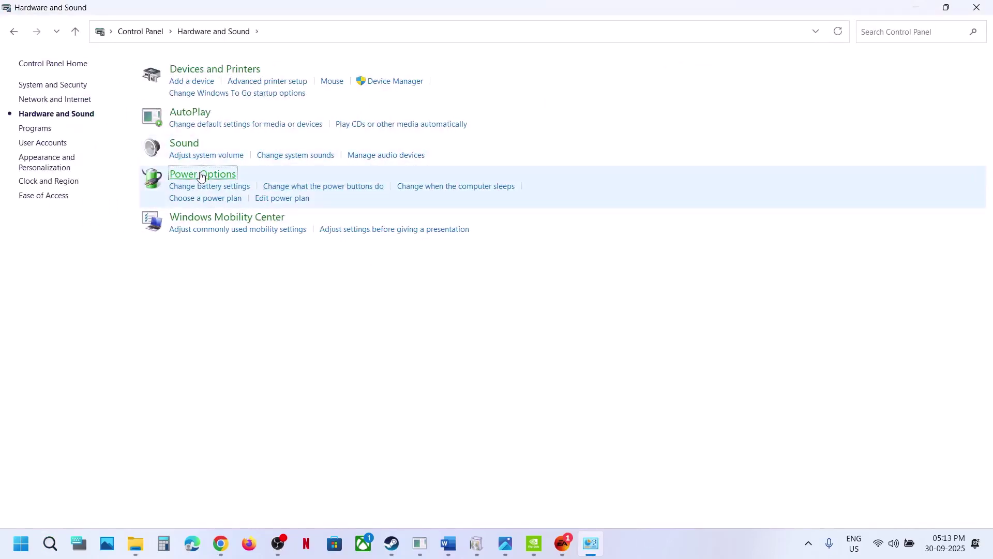
View the Power saver plan in the Power Saver.jpg image, and close the image and Power Options.
{"action": "left_click", "coordinate": [507, 547]}
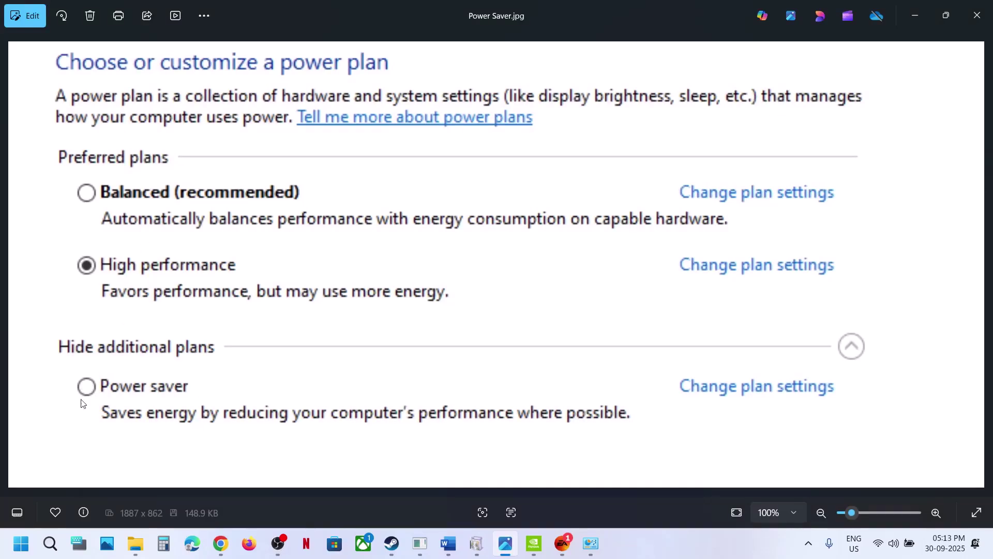
{"action": "left_click", "coordinate": [985, 13]}
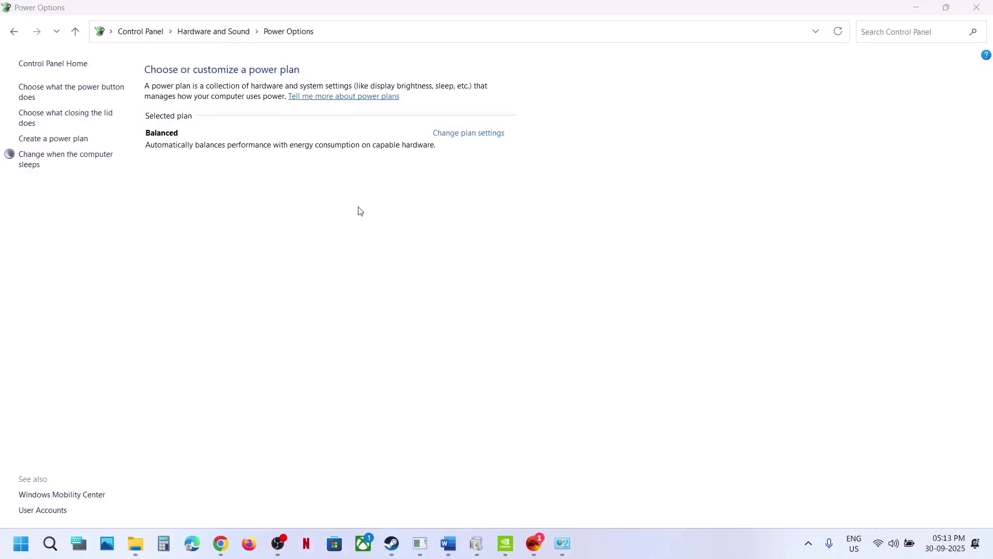
{"action": "left_click", "coordinate": [988, 12]}
Read Step 12 about lowering the monitor refresh rate to 120hz/60Hz and continue to the driver links in Step 13.
{"action": "scroll", "coordinate": [392, 280], "scroll_direction": "down", "scroll_amount": 2}
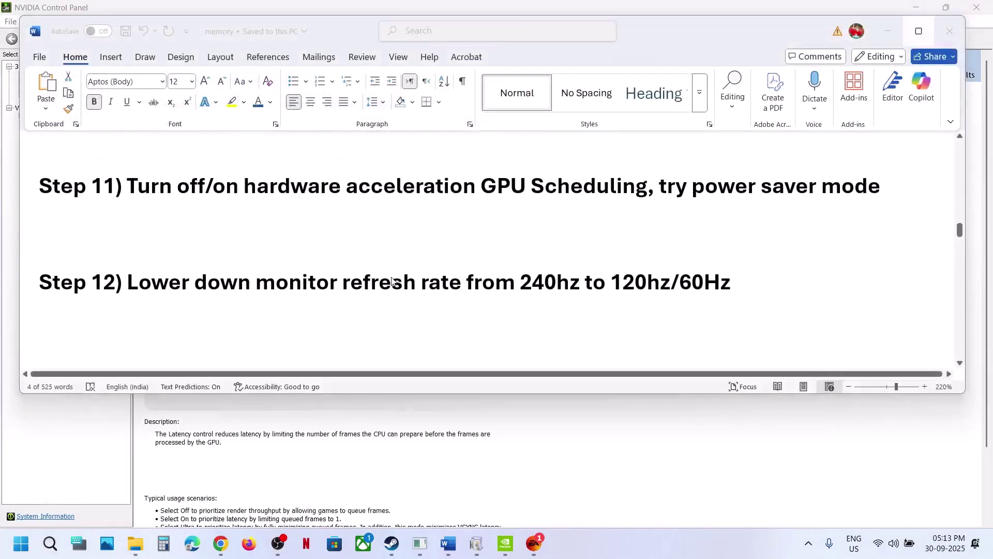
{"action": "left_click_drag", "start_coordinate": [273, 282], "coordinate": [564, 274]}
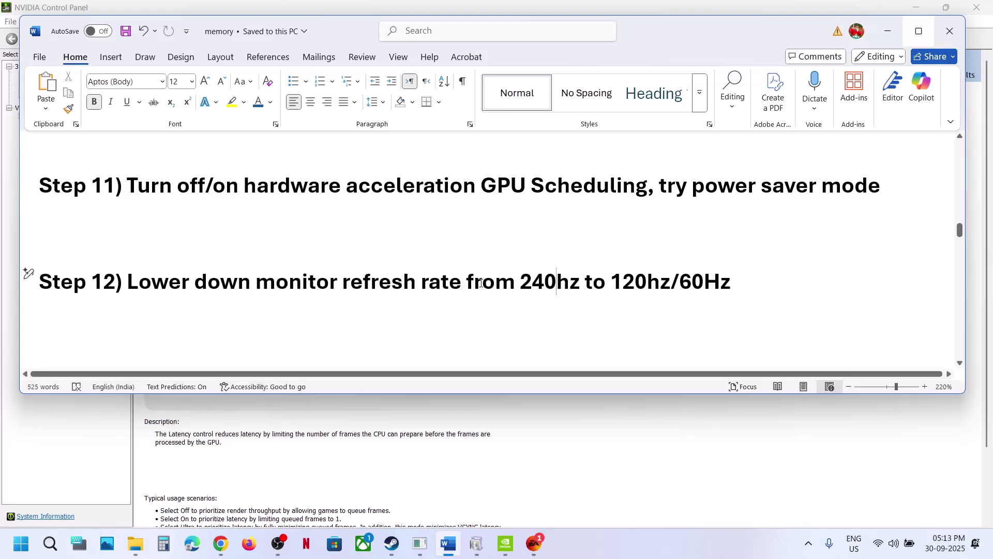
{"action": "left_click_drag", "start_coordinate": [502, 282], "coordinate": [729, 286]}
{"action": "left_click", "coordinate": [250, 358]}
{"action": "scroll", "coordinate": [249, 358], "scroll_direction": "down", "scroll_amount": 3}
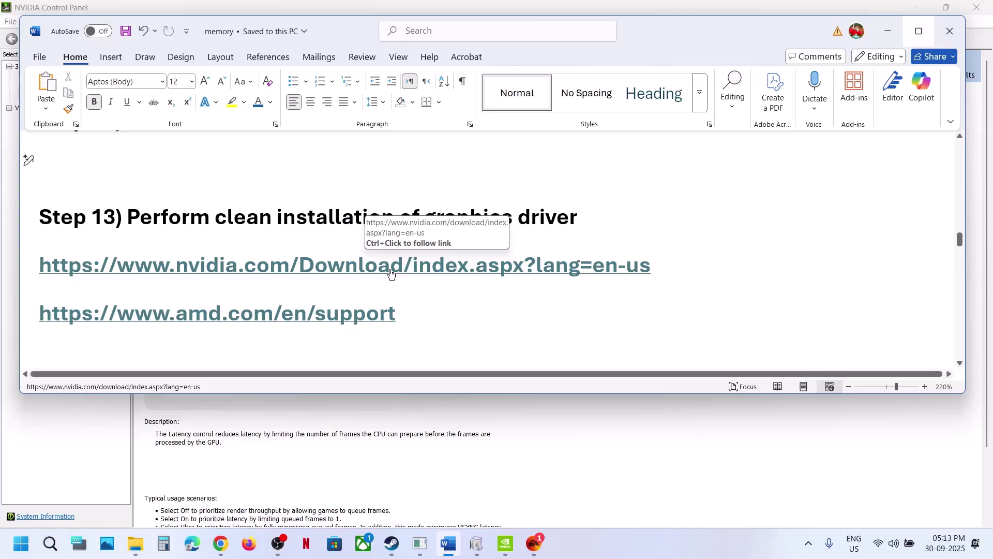
Follow the NVIDIA link in Step 13, find GeForce RTX 3050 Laptop GPU drivers for Windows 11, and download GeForce Game Ready Driver 581.29.
{"action": "left_click", "coordinate": [391, 273], "text": "ctrl"}
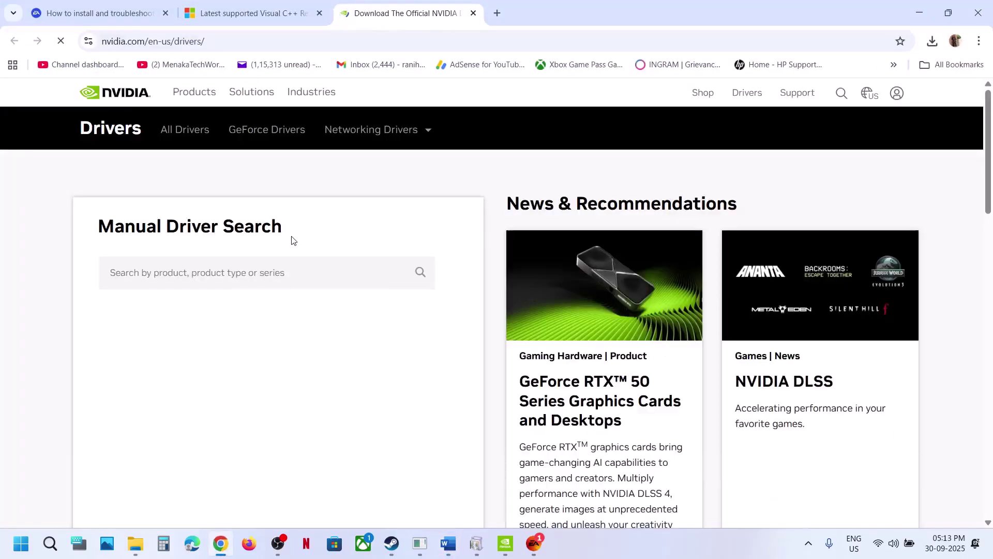
{"action": "scroll", "coordinate": [293, 240], "scroll_direction": "down", "scroll_amount": 3}
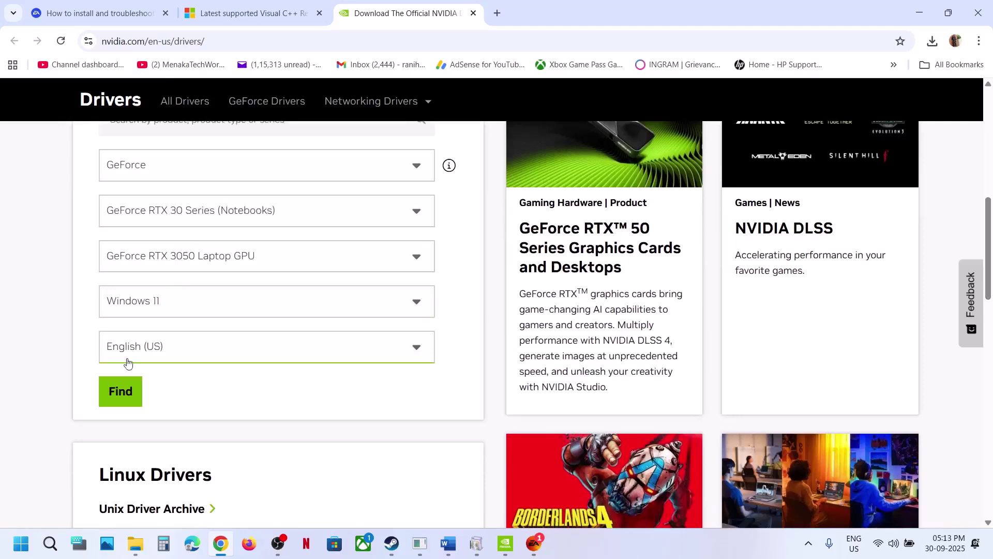
{"action": "left_click", "coordinate": [116, 390]}
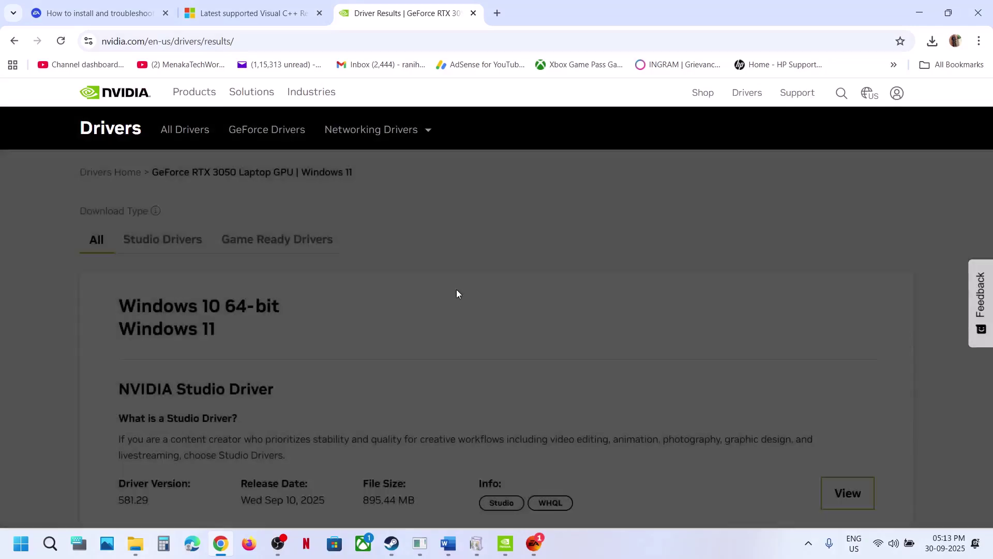
{"action": "scroll", "coordinate": [457, 294], "scroll_direction": "down", "scroll_amount": 5}
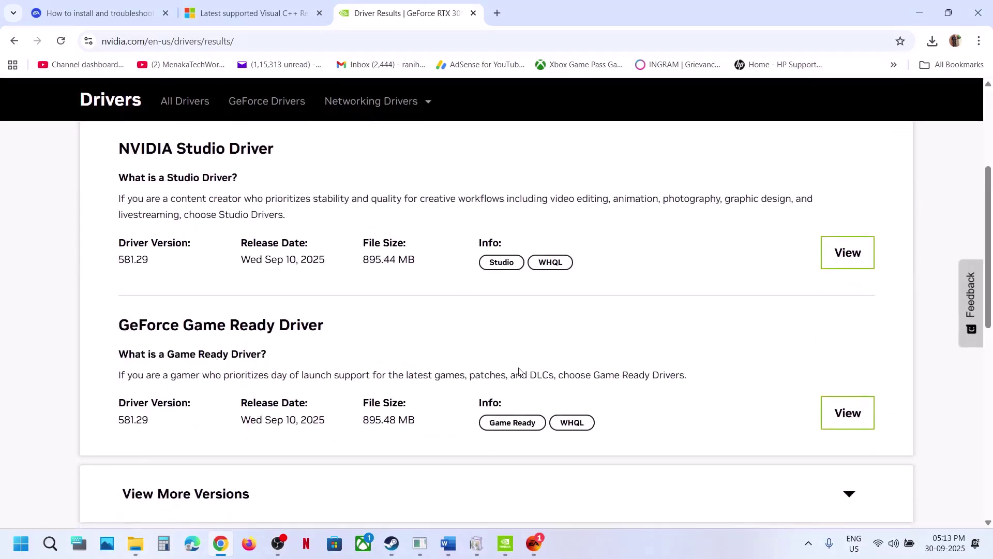
{"action": "left_click", "coordinate": [848, 413]}
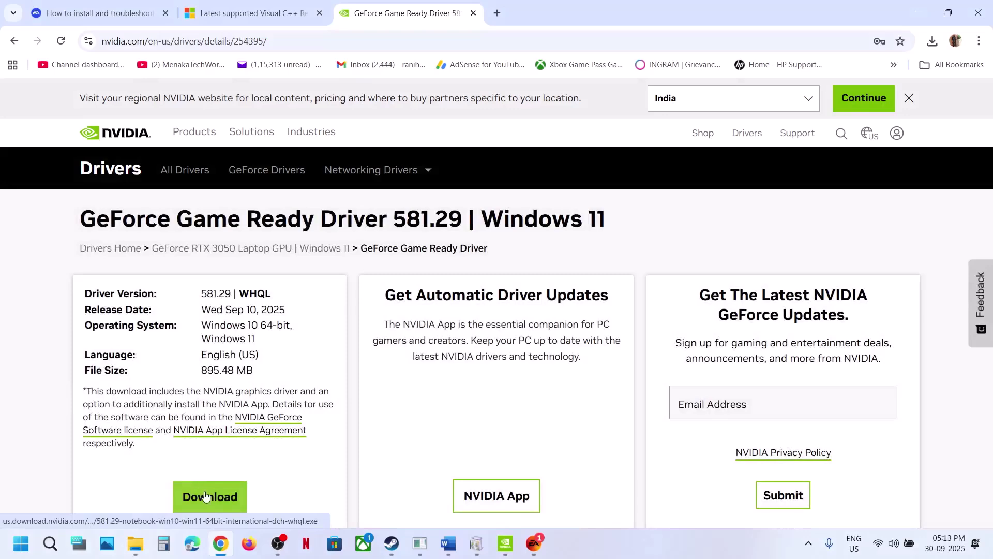
{"action": "left_click", "coordinate": [205, 496]}
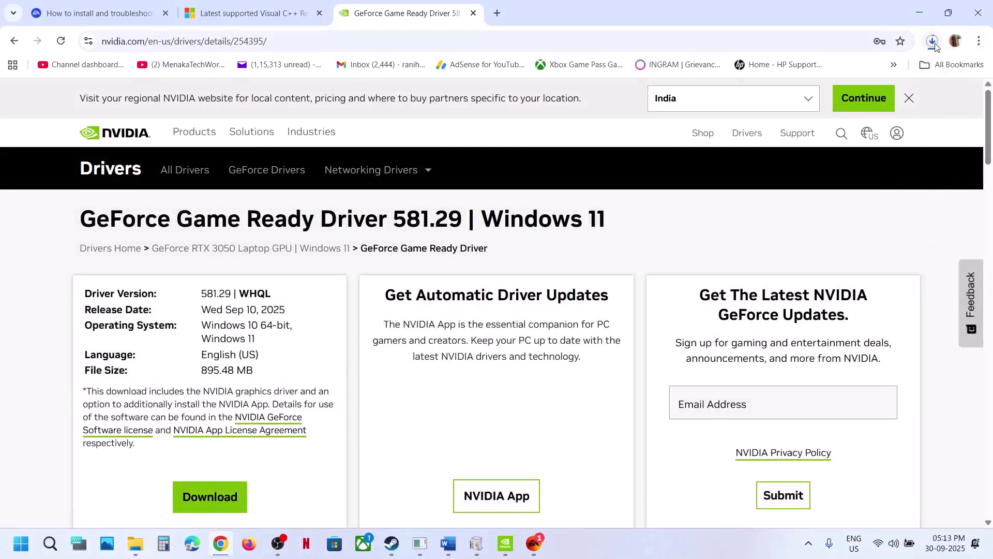
Accept the license in the NVIDIA installer and choose a Custom (Advanced) installation with Perform a clean installation enabled.
{"action": "left_click", "coordinate": [422, 549]}
{"action": "left_click", "coordinate": [551, 393]}
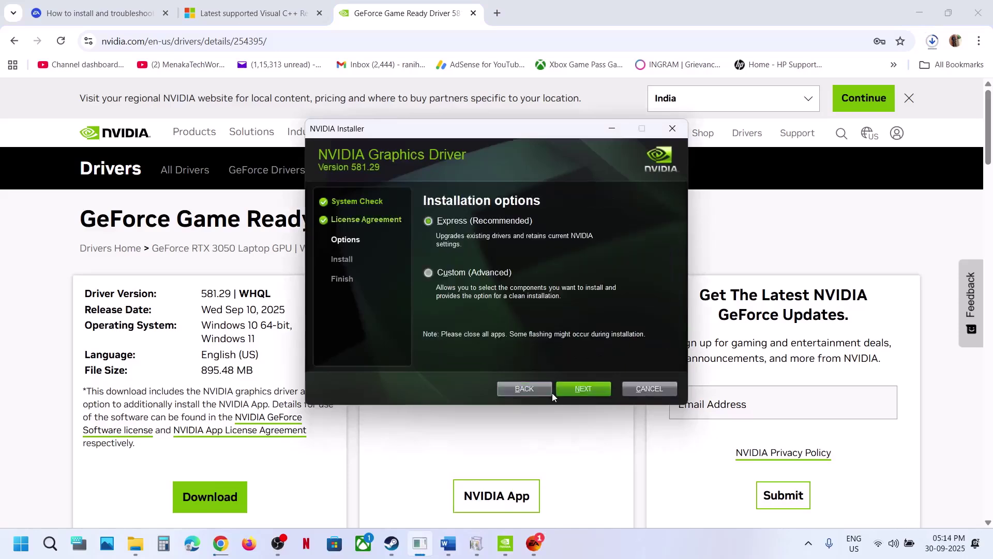
{"action": "left_click", "coordinate": [442, 270]}
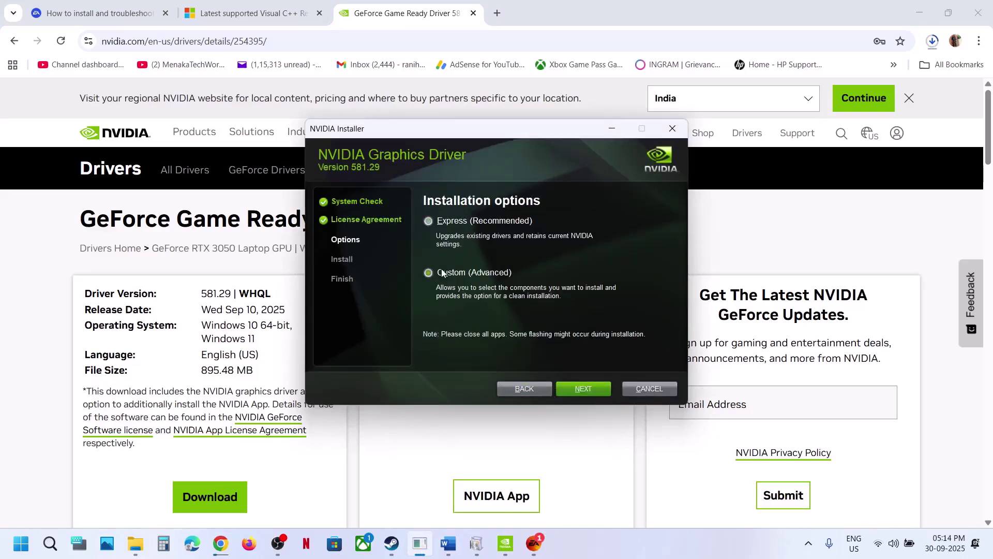
{"action": "left_click", "coordinate": [575, 387]}
{"action": "left_click", "coordinate": [431, 319]}
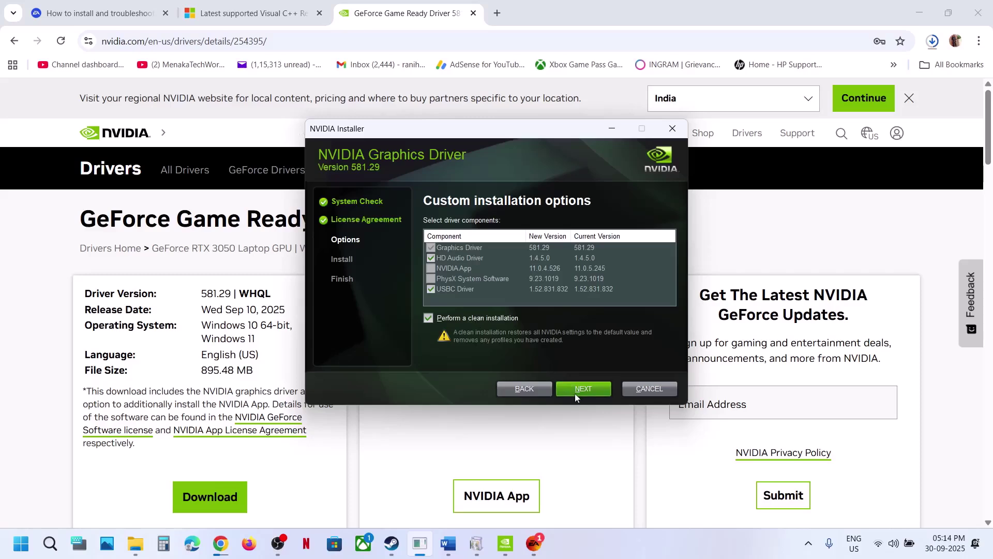
View the Windows restart option, and return to the Word notes to read Step 14 about running the game on the dedicated graphics card.
{"action": "key", "text": "super"}
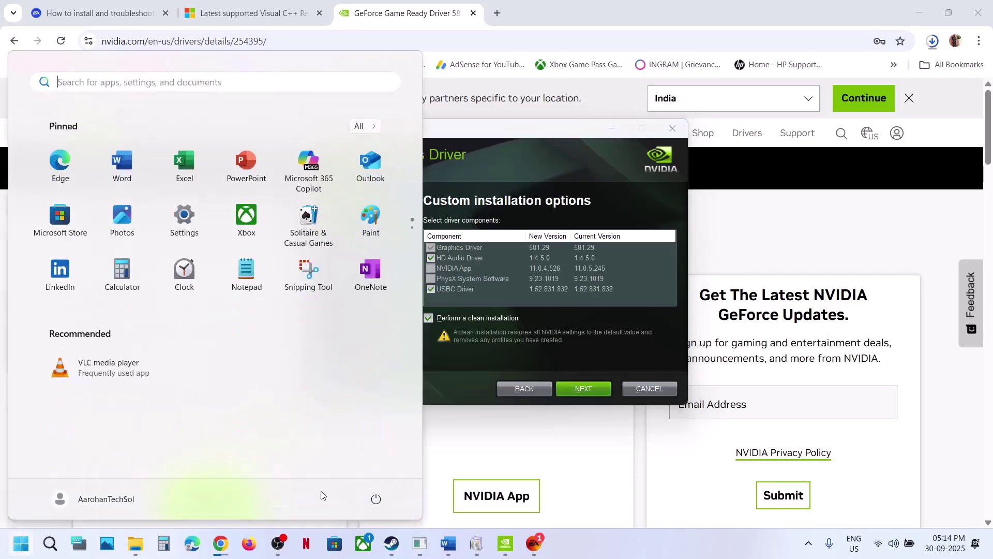
{"action": "left_click", "coordinate": [376, 499]}
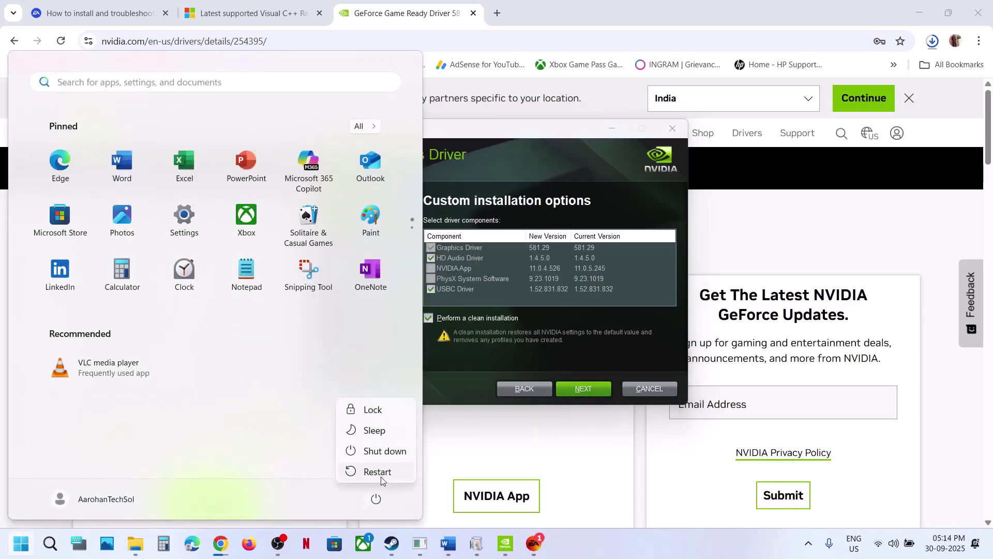
{"action": "left_click", "coordinate": [535, 543]}
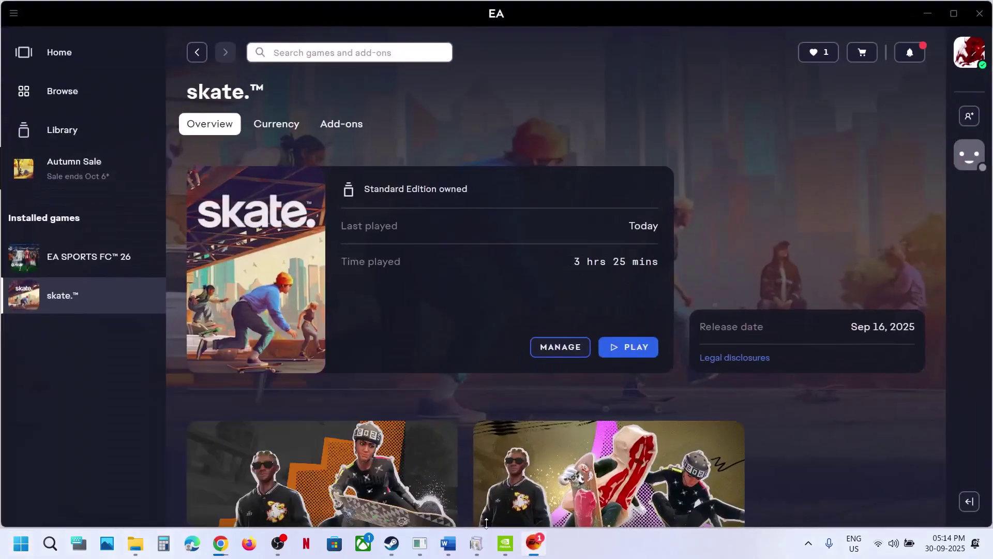
{"action": "left_click", "coordinate": [448, 549]}
{"action": "scroll", "coordinate": [446, 267], "scroll_direction": "down", "scroll_amount": 3}
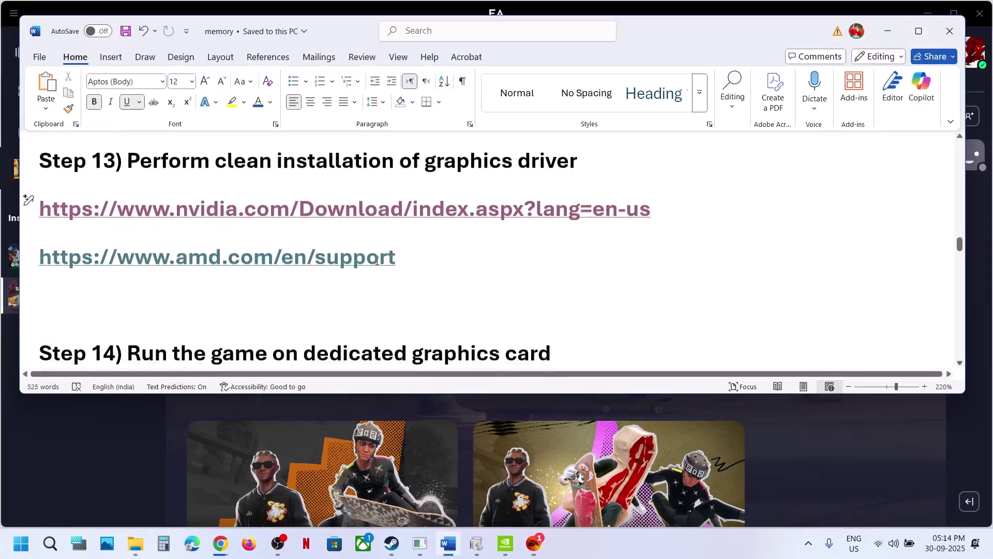
{"action": "double_click", "coordinate": [445, 268]}
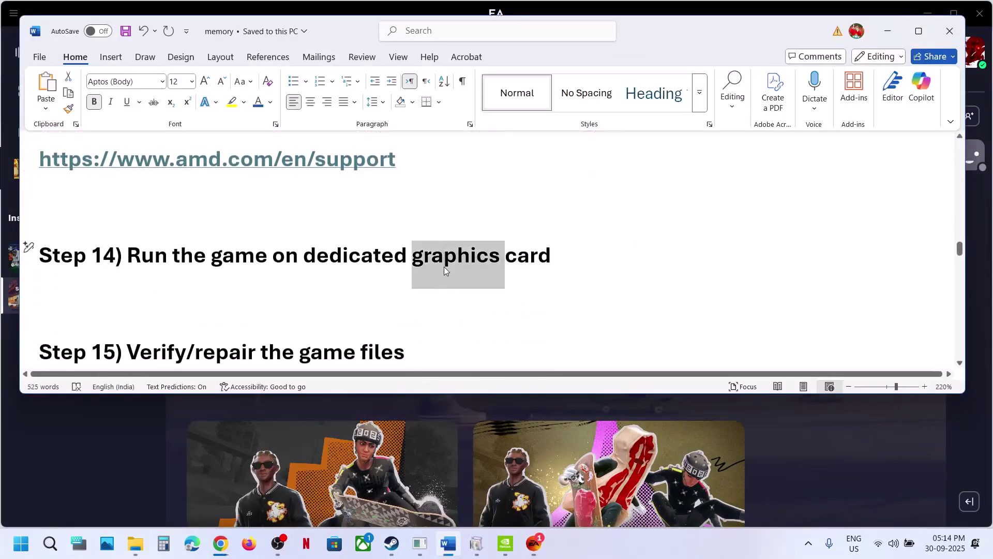
Open the Windows Graphics settings and add Skate.exe from C:\Program Files\EA Games\Skate as a desktop app.
{"action": "left_click", "coordinate": [30, 546]}
{"action": "type", "text": "graphics"}
{"action": "key", "text": "Return"}
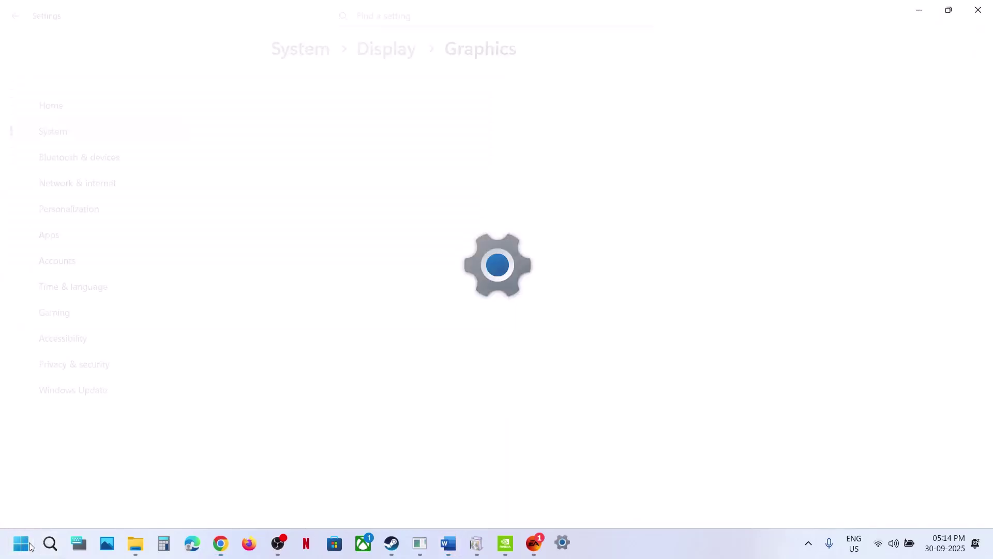
{"action": "scroll", "coordinate": [634, 230], "scroll_direction": "down", "scroll_amount": 2}
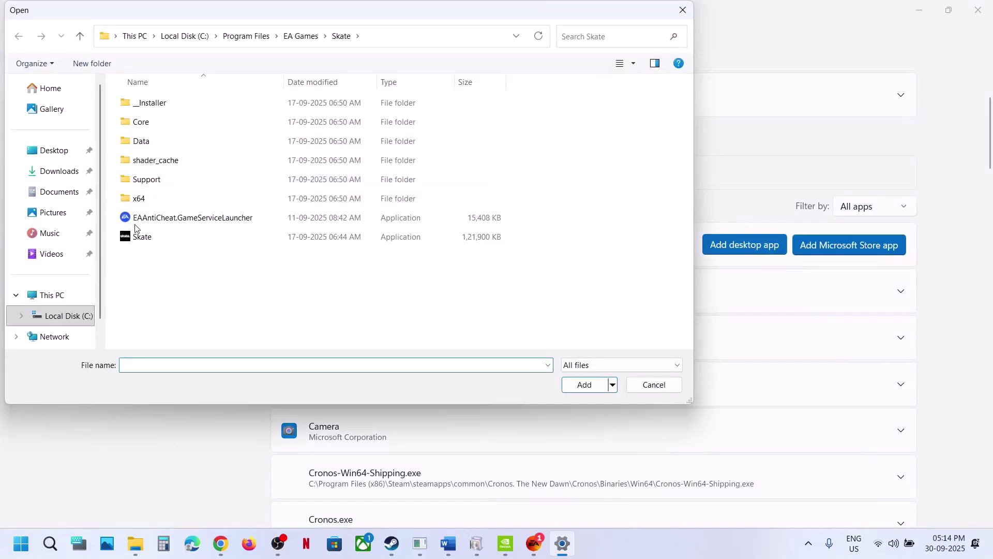
{"action": "double_click", "coordinate": [137, 237]}
Set the GPU preference of the EA Games skate. entry to High Performance (NVIDIA GeForce RTX 3050 Laptop GPU).
{"action": "scroll", "coordinate": [479, 348], "scroll_direction": "down", "scroll_amount": 15}
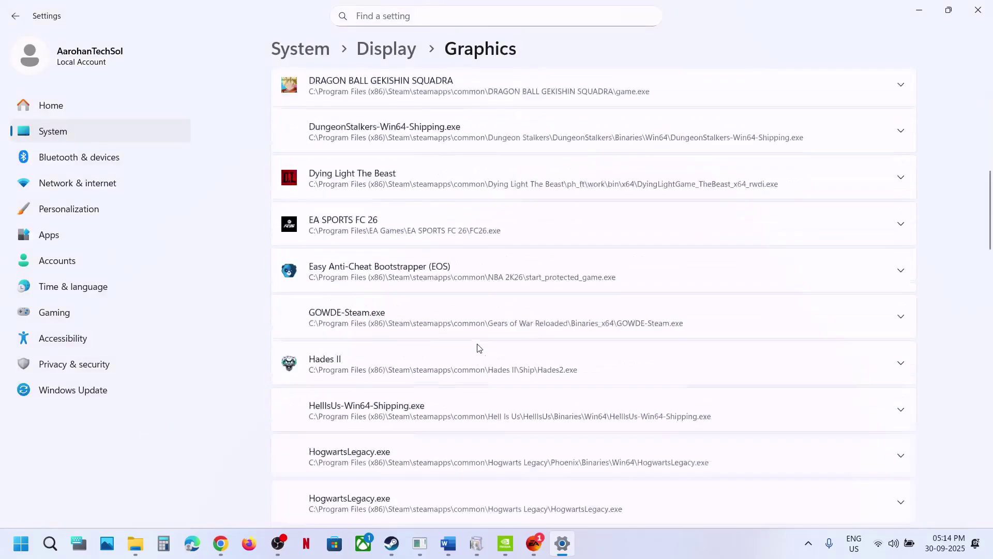
{"action": "scroll", "coordinate": [414, 367], "scroll_direction": "up", "scroll_amount": 1}
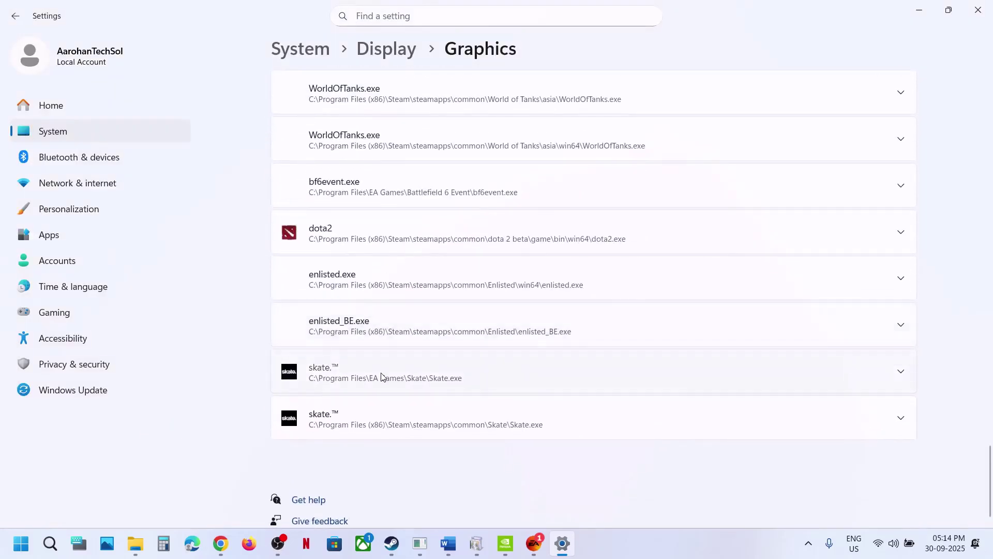
{"action": "left_click", "coordinate": [381, 376]}
{"action": "scroll", "coordinate": [781, 479], "scroll_direction": "down", "scroll_amount": 2}
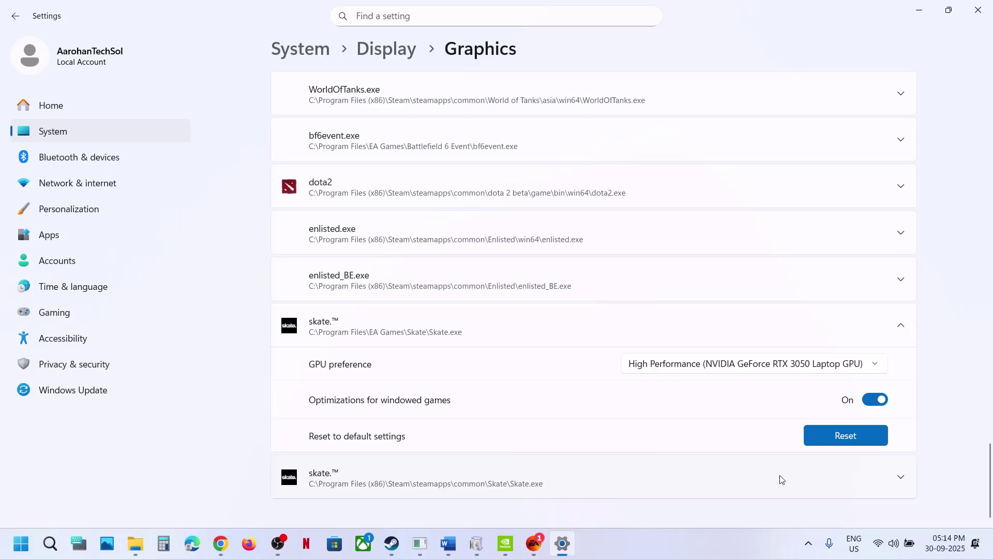
{"action": "left_click", "coordinate": [746, 370]}
{"action": "left_click", "coordinate": [772, 364]}
{"action": "left_click", "coordinate": [676, 474]}
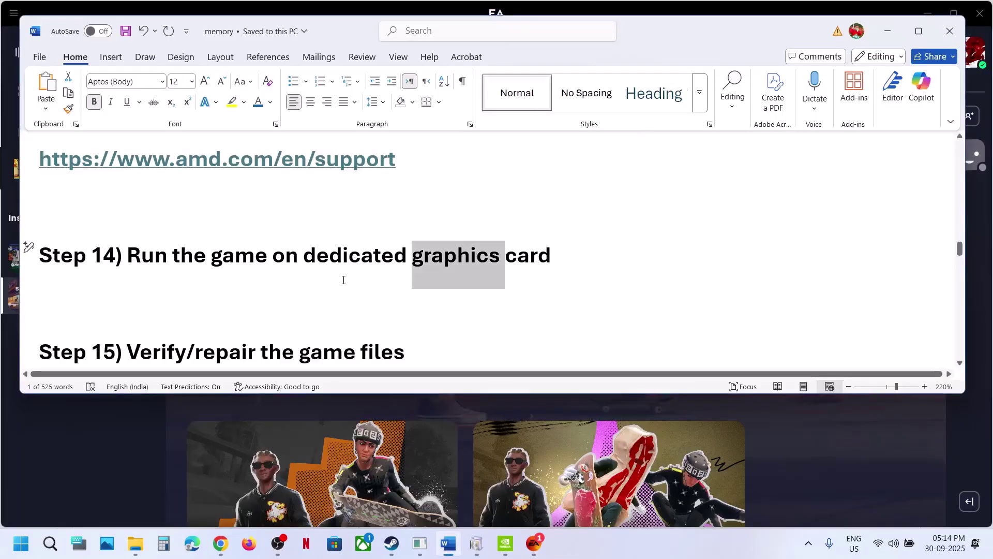
Read Step 15 about verifying game files, view the integrity check in Steam's Installed Files properties for skate., and close the properties.
{"action": "scroll", "coordinate": [343, 279], "scroll_direction": "down", "scroll_amount": 2}
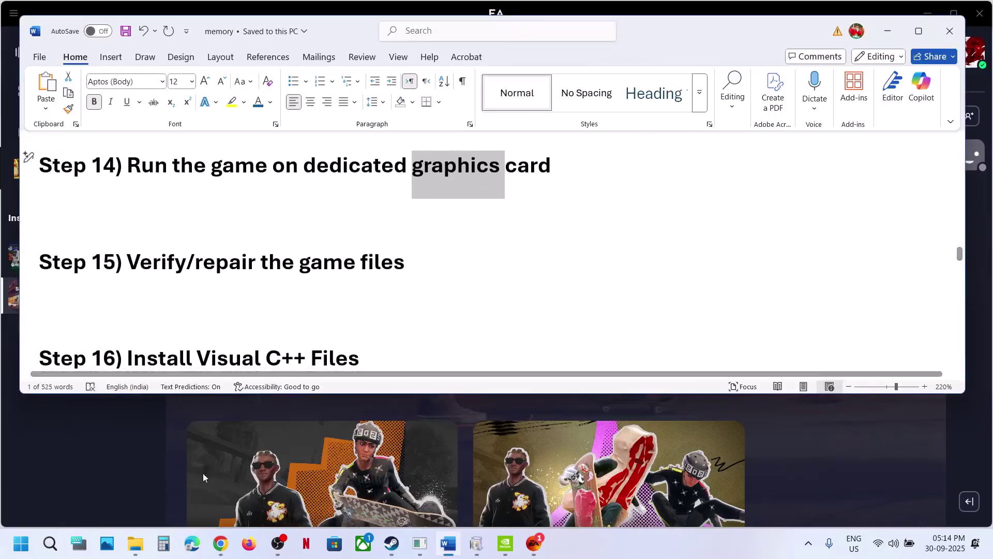
{"action": "left_click", "coordinate": [419, 543]}
{"action": "left_click", "coordinate": [391, 543]}
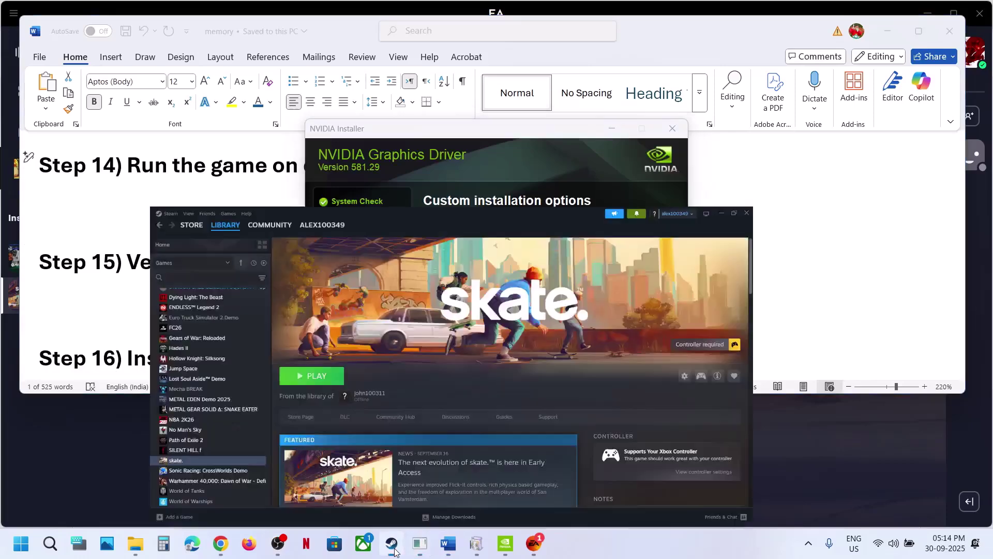
{"action": "right_click", "coordinate": [95, 424]}
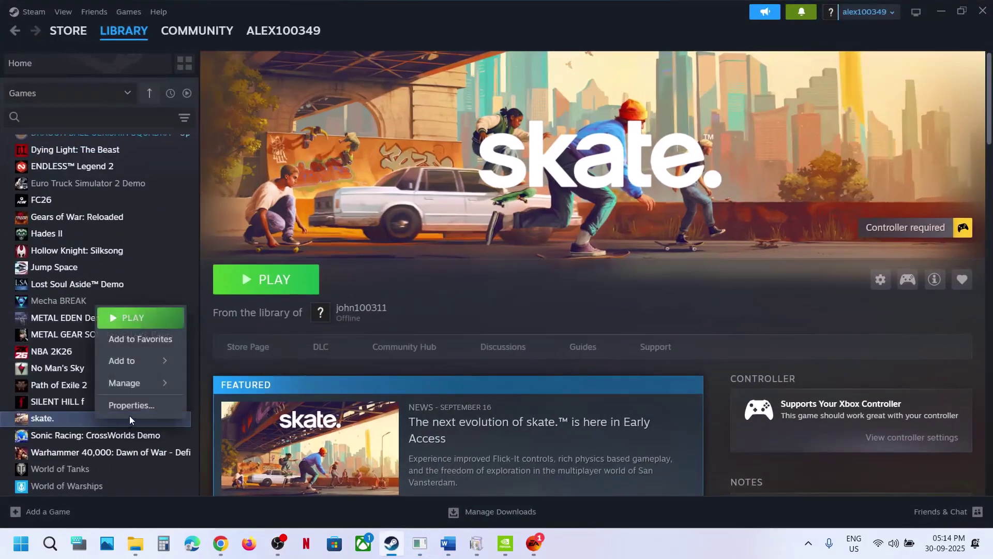
{"action": "left_click", "coordinate": [137, 402]}
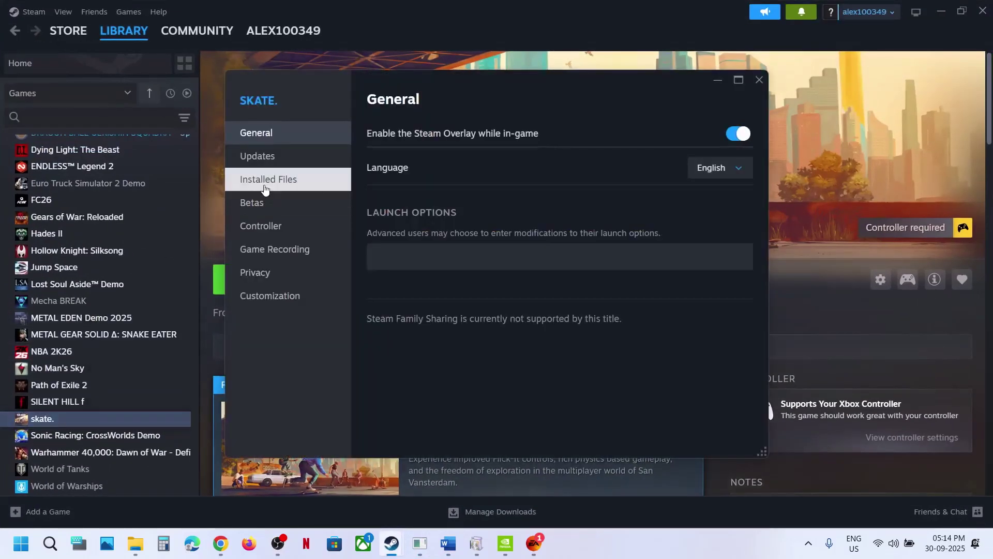
{"action": "left_click", "coordinate": [268, 179]}
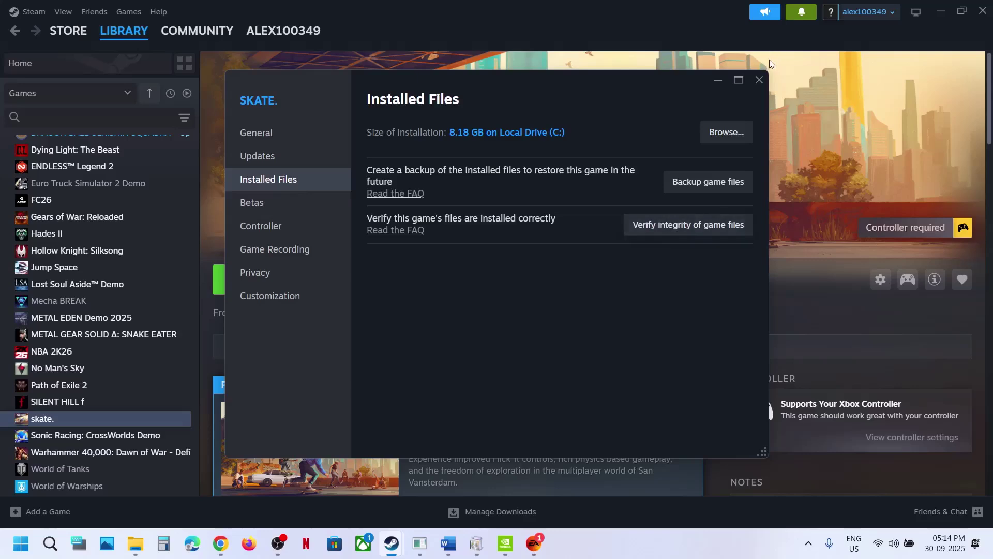
{"action": "left_click", "coordinate": [759, 79]}
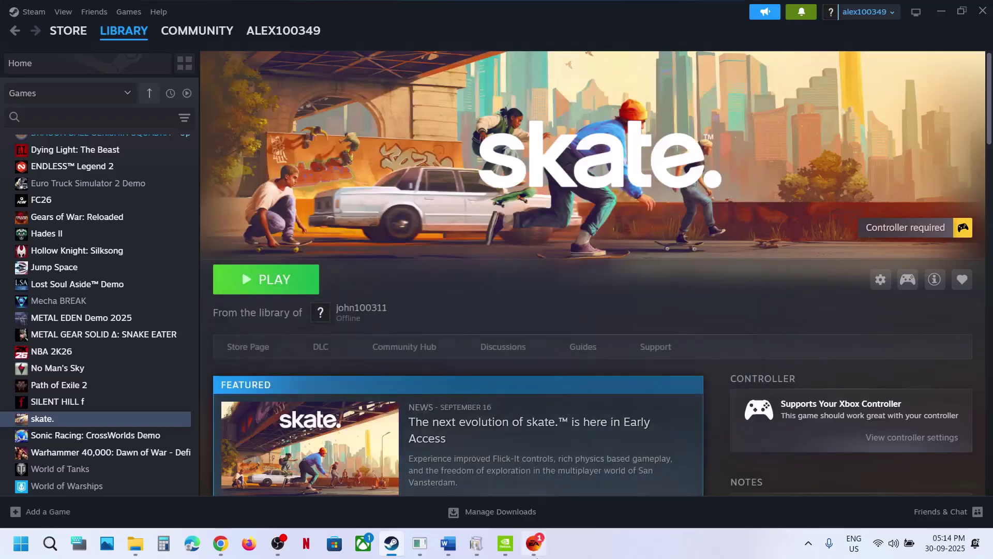
View the Repair option among the manage choices for skate. in the EA app, and dismiss the choices.
{"action": "left_click", "coordinate": [535, 544]}
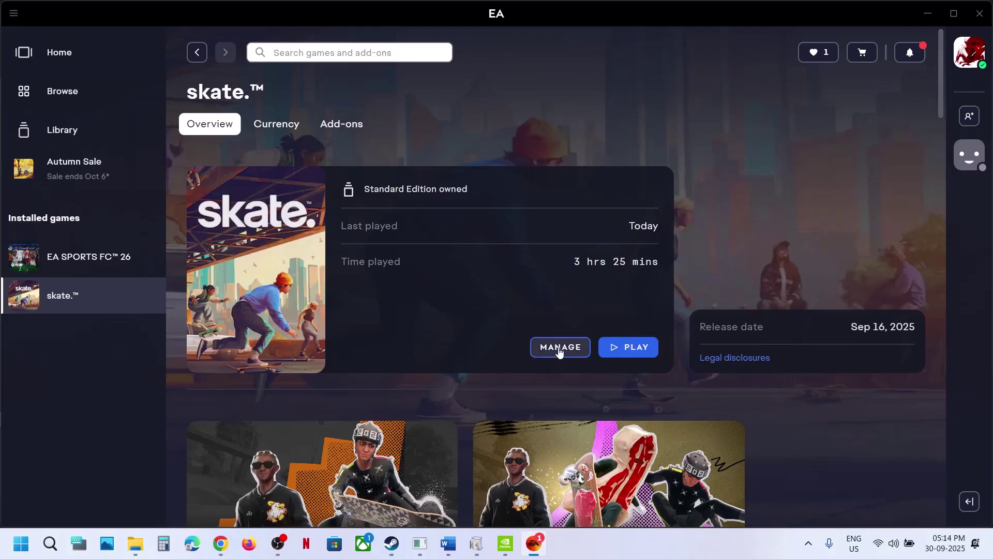
{"action": "left_click", "coordinate": [558, 349]}
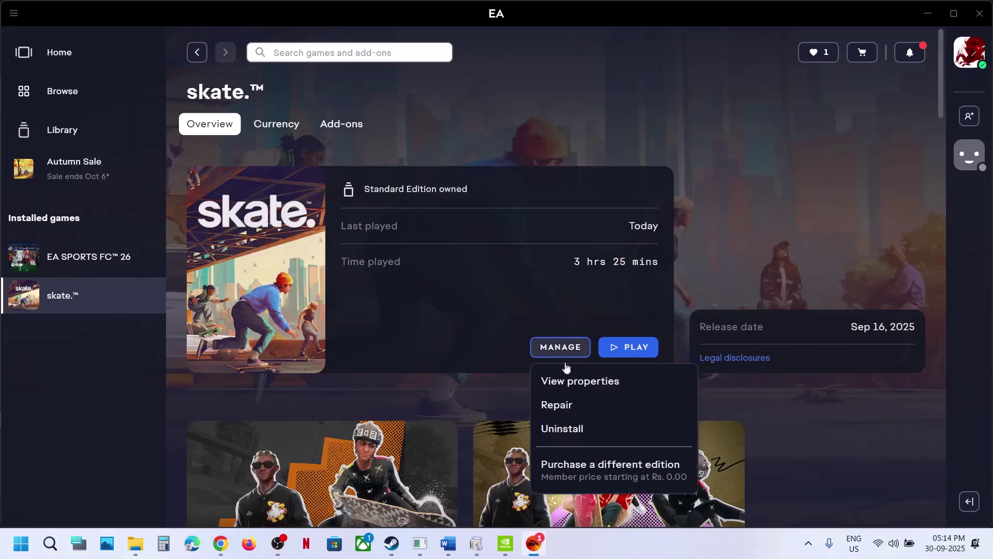
{"action": "left_click", "coordinate": [450, 305]}
Return to the Word notes and read Step 16 on Visual C++ files and Step 17 on clearing the Steam cache.
{"action": "left_click", "coordinate": [448, 543]}
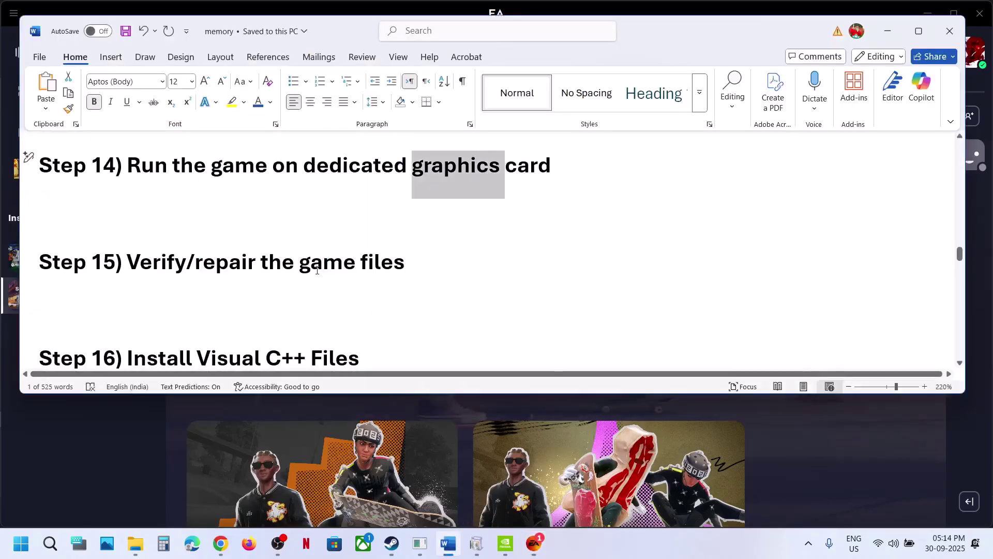
{"action": "scroll", "coordinate": [317, 270], "scroll_direction": "down", "scroll_amount": 5}
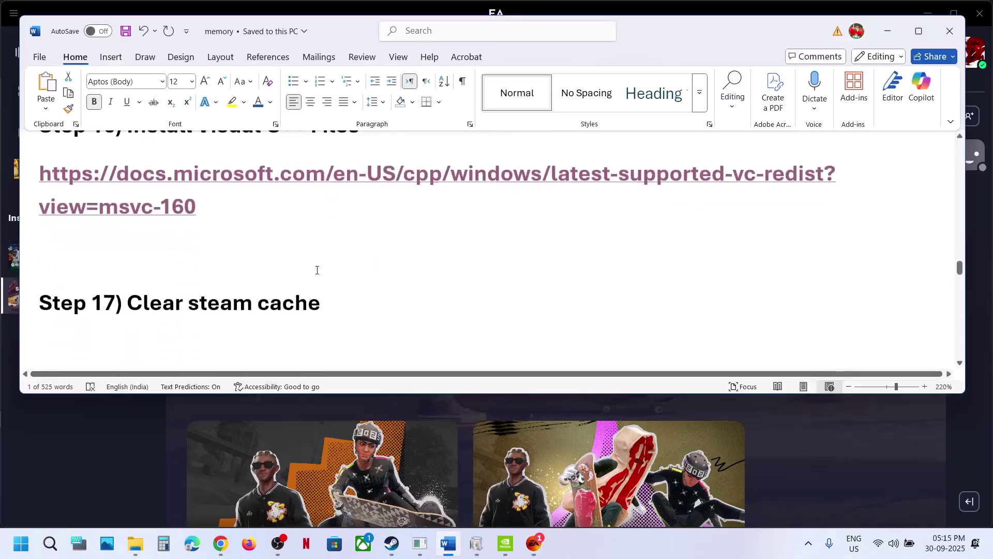
{"action": "scroll", "coordinate": [317, 270], "scroll_direction": "down", "scroll_amount": 1}
{"action": "left_click_drag", "start_coordinate": [216, 270], "coordinate": [384, 266]}
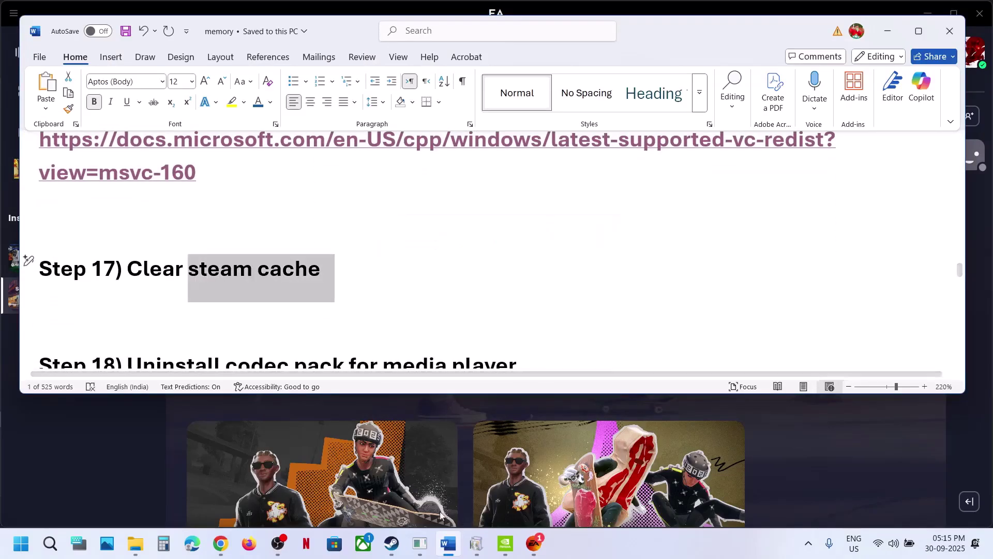
View the Clear Download Cache confirmation in Steam's download settings, cancel it, and close the settings.
{"action": "left_click", "coordinate": [392, 543]}
{"action": "left_click", "coordinate": [34, 12]}
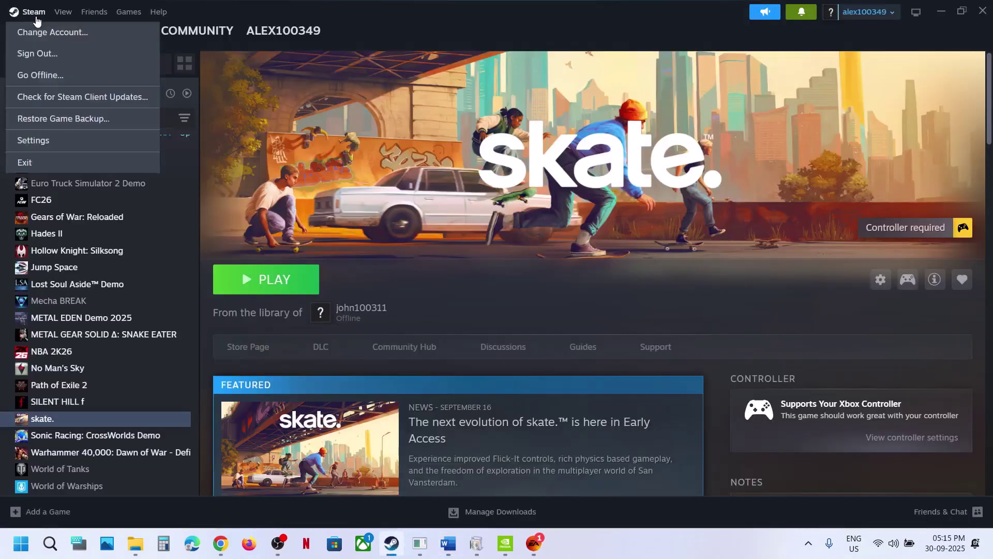
{"action": "left_click", "coordinate": [36, 140]}
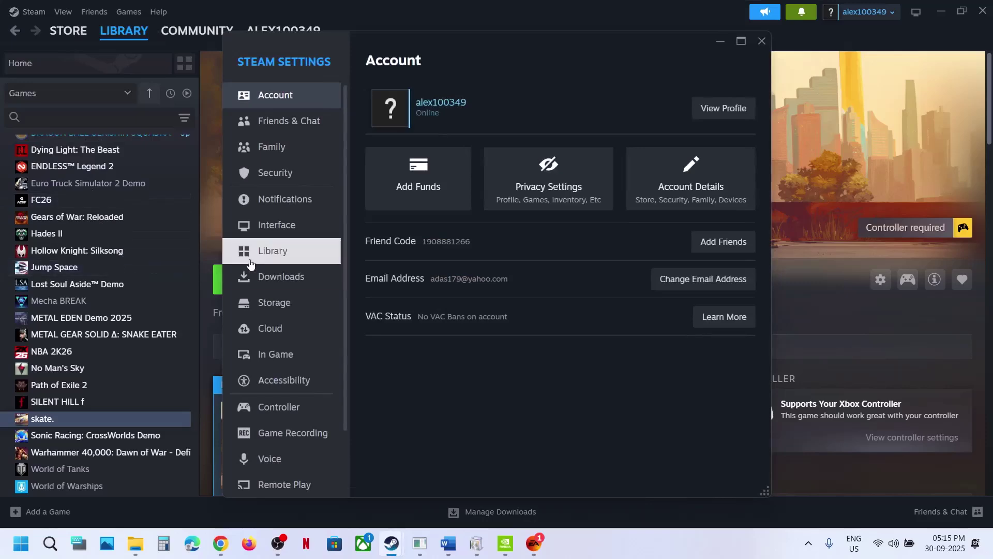
{"action": "left_click", "coordinate": [259, 277]}
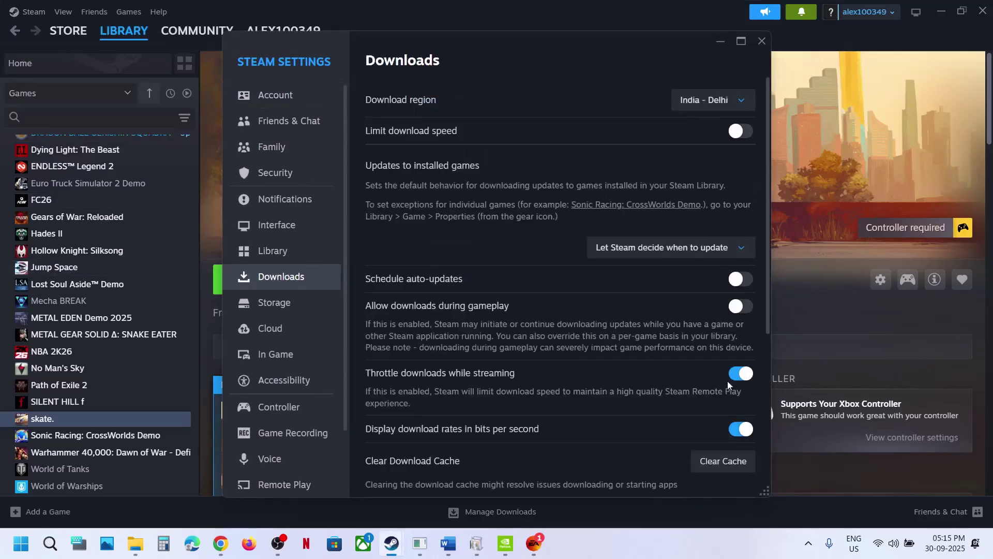
{"action": "left_click", "coordinate": [729, 465]}
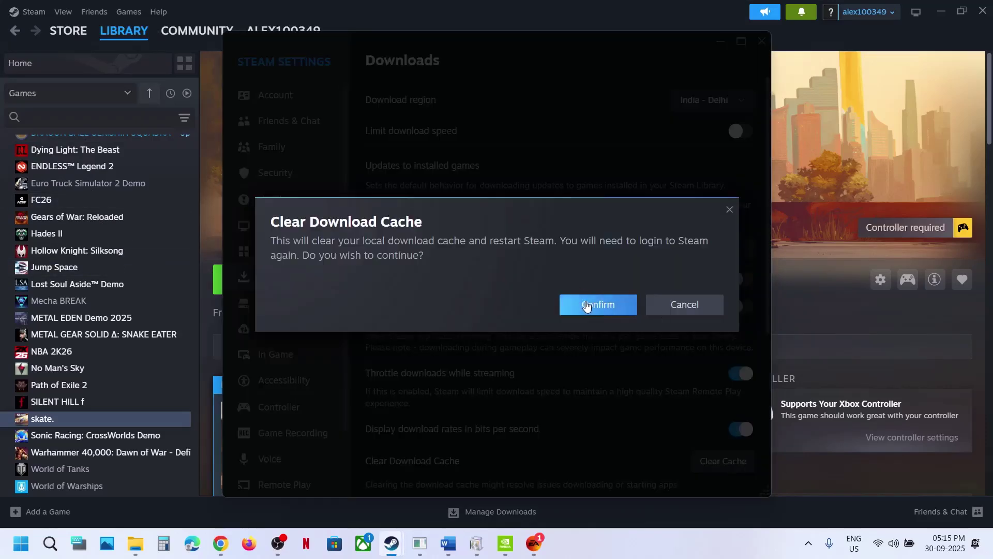
{"action": "left_click", "coordinate": [704, 308]}
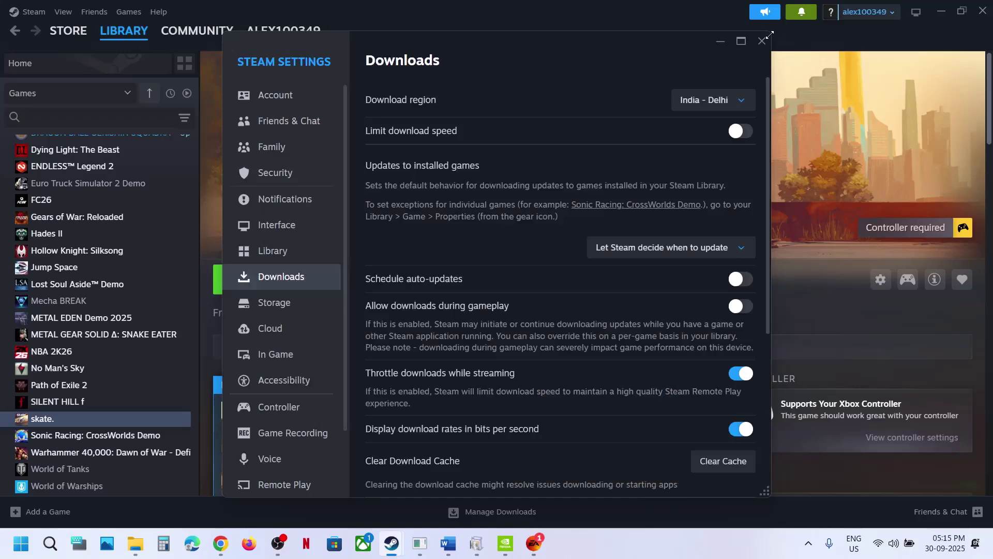
{"action": "left_click", "coordinate": [762, 40]}
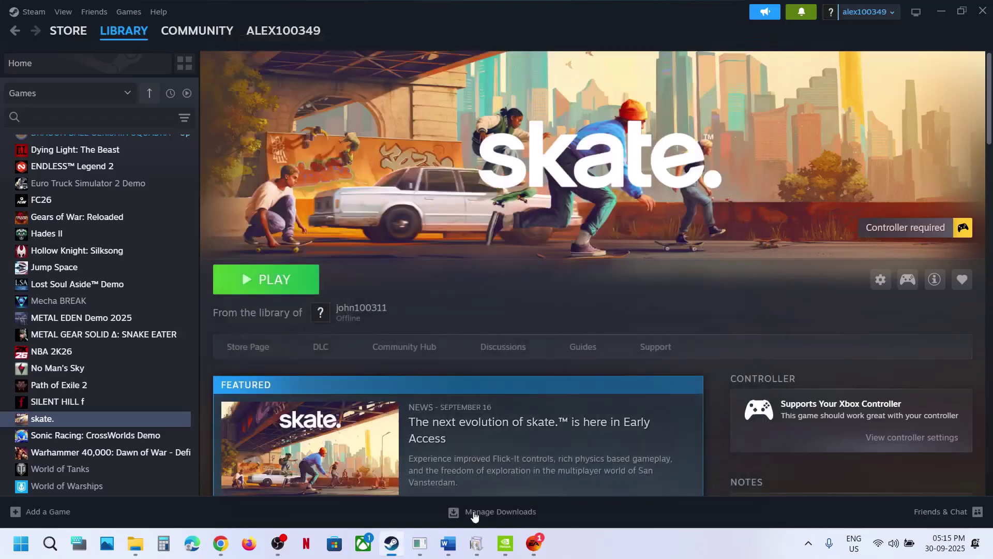
Read Step 18 about uninstalling the media player codec pack and Step 19 about closing OBS in the Word notes.
{"action": "left_click", "coordinate": [448, 545]}
{"action": "scroll", "coordinate": [373, 321], "scroll_direction": "down", "scroll_amount": 2}
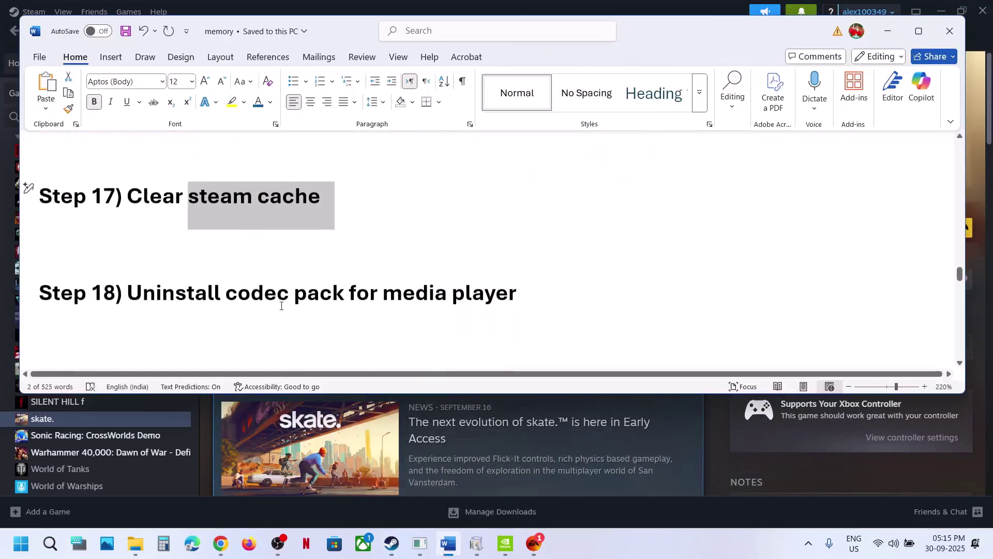
{"action": "left_click_drag", "start_coordinate": [127, 292], "coordinate": [516, 295]}
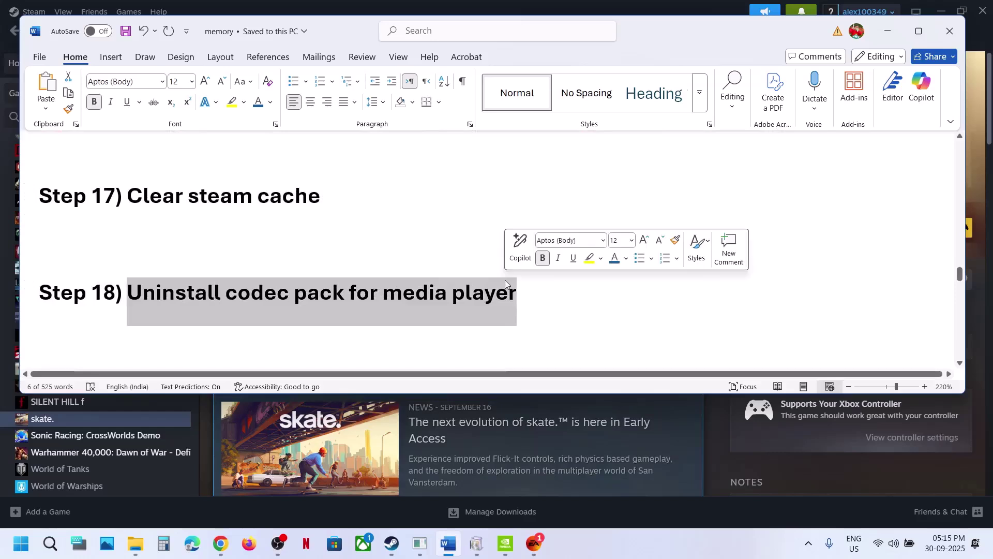
{"action": "scroll", "coordinate": [287, 310], "scroll_direction": "down", "scroll_amount": 3}
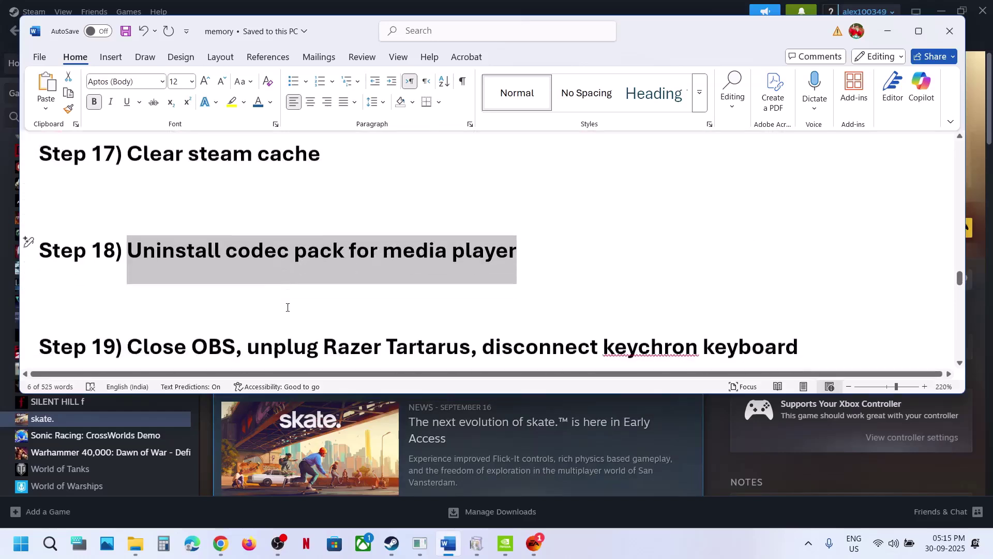
{"action": "scroll", "coordinate": [286, 305], "scroll_direction": "up", "scroll_amount": 2}
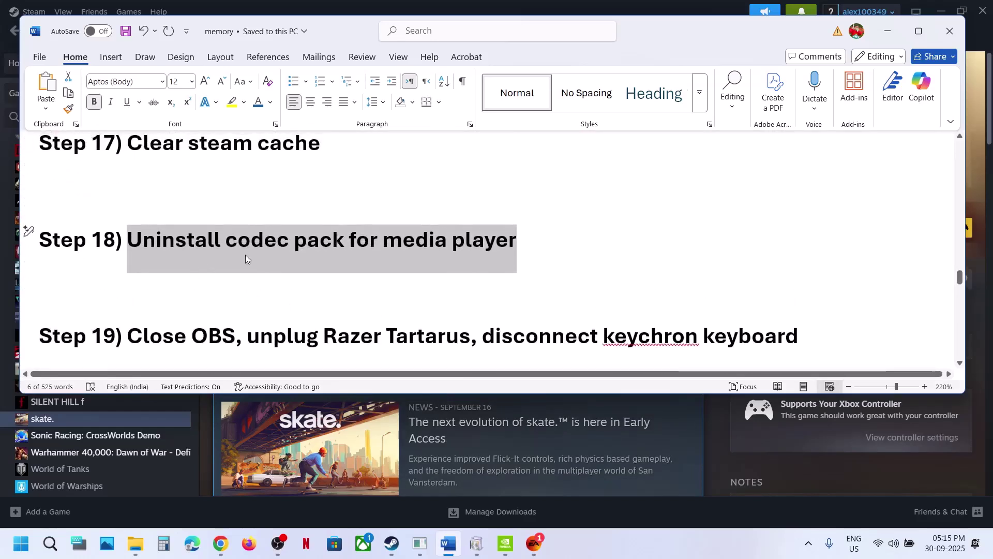
{"action": "left_click_drag", "start_coordinate": [181, 346], "coordinate": [237, 343]}
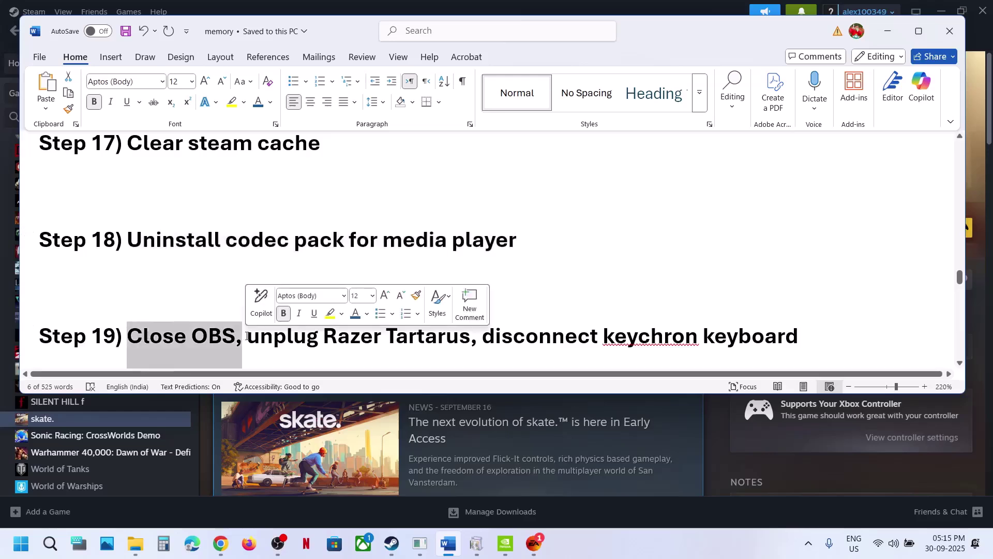
View the options of the OBS background icon among the hidden system icons, and return to Step 19 in the notes.
{"action": "left_click", "coordinate": [808, 543]}
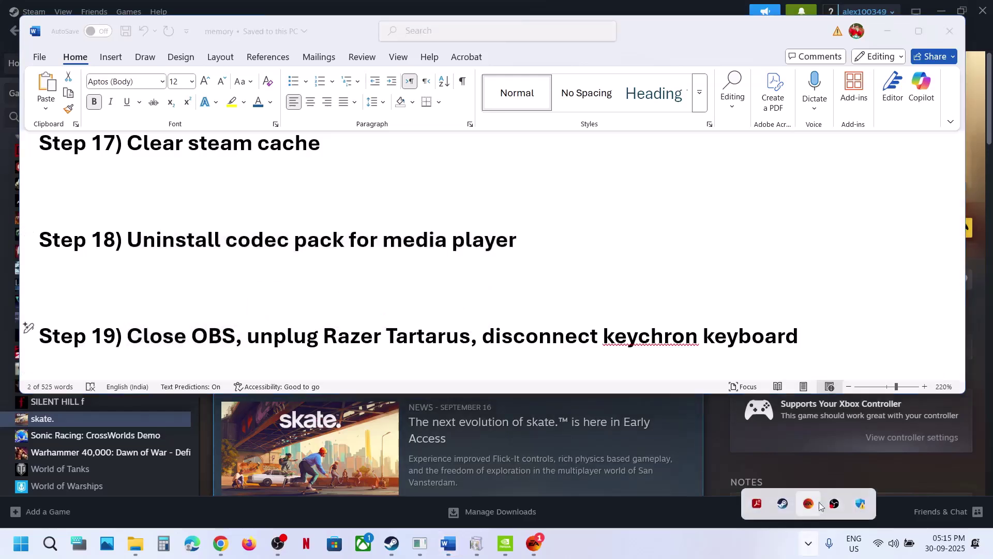
{"action": "right_click", "coordinate": [834, 503]}
{"action": "left_click", "coordinate": [390, 321]}
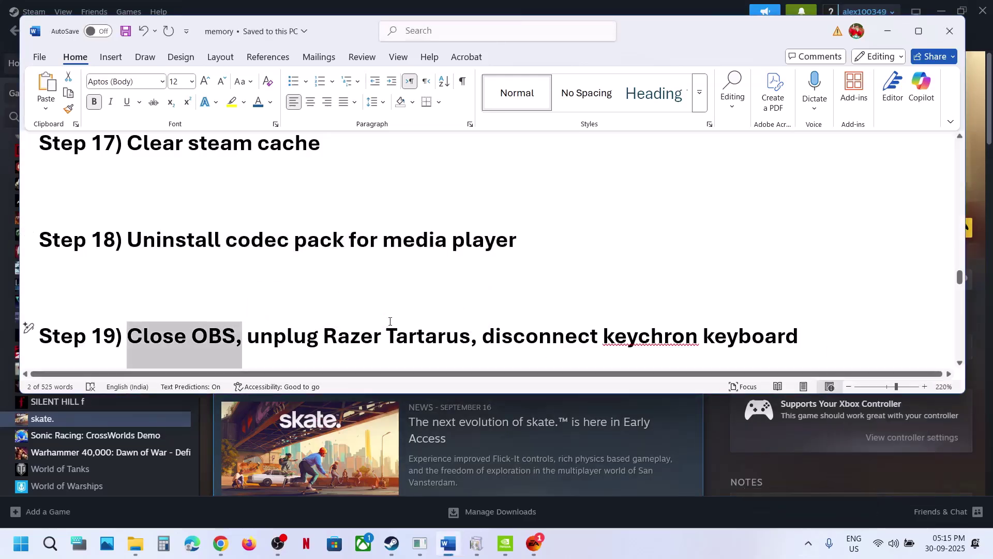
Read the rest of Step 19 on unplugging peripherals and Step 20 on repairing the EA app in the notes.
{"action": "left_click_drag", "start_coordinate": [339, 332], "coordinate": [802, 326]}
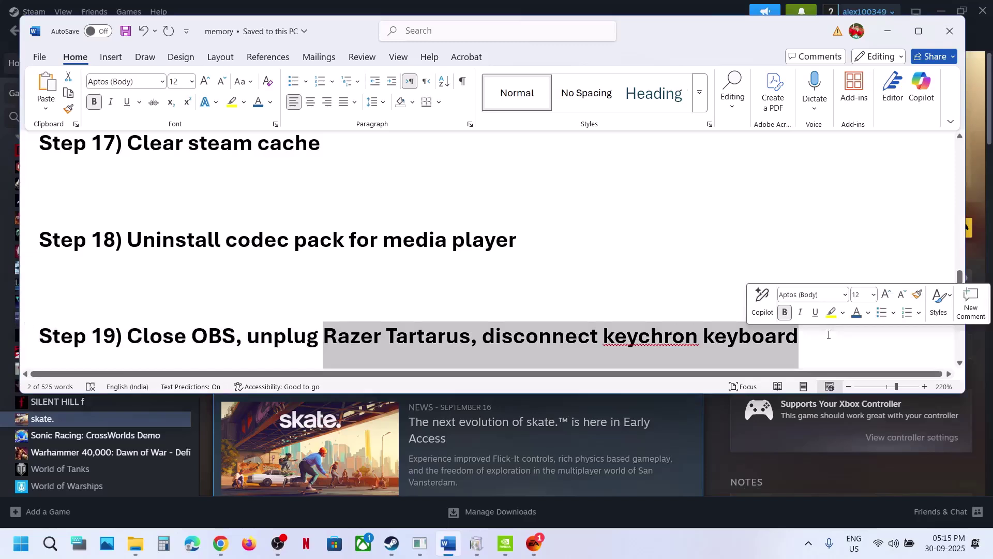
{"action": "left_click", "coordinate": [259, 339]}
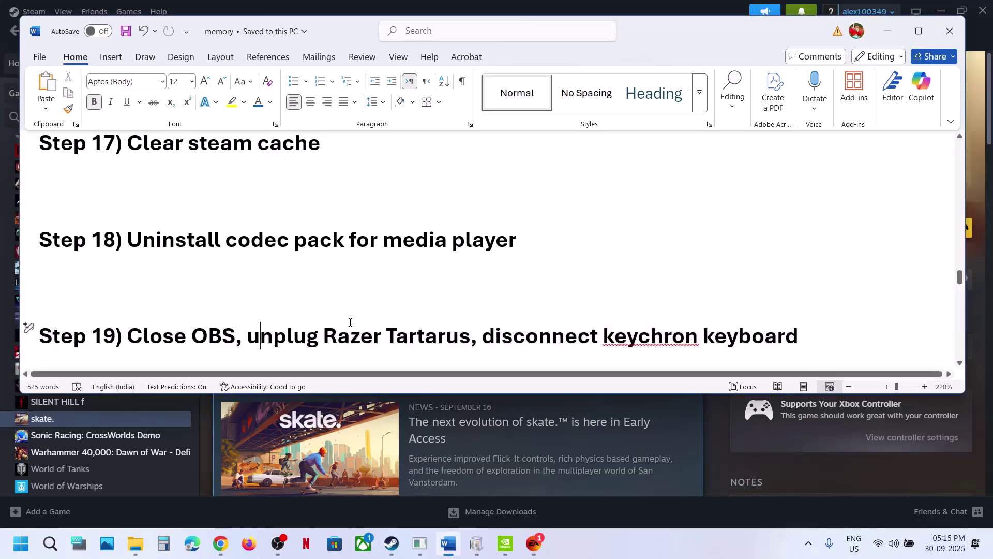
{"action": "scroll", "coordinate": [350, 323], "scroll_direction": "down", "scroll_amount": 3}
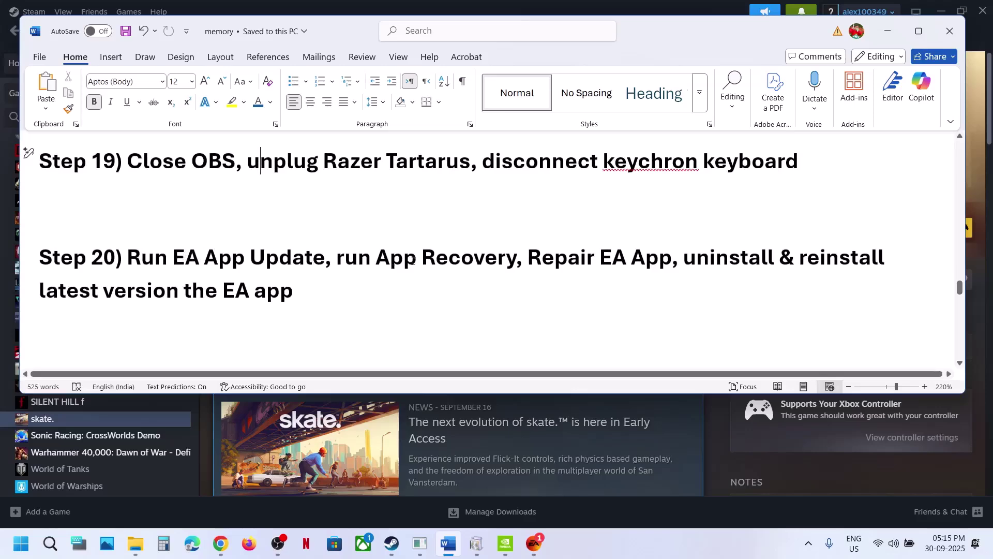
Search Windows for "ea" and open the file location of the EA app in File Explorer.
{"action": "left_click", "coordinate": [27, 550]}
{"action": "type", "text": "ea"}
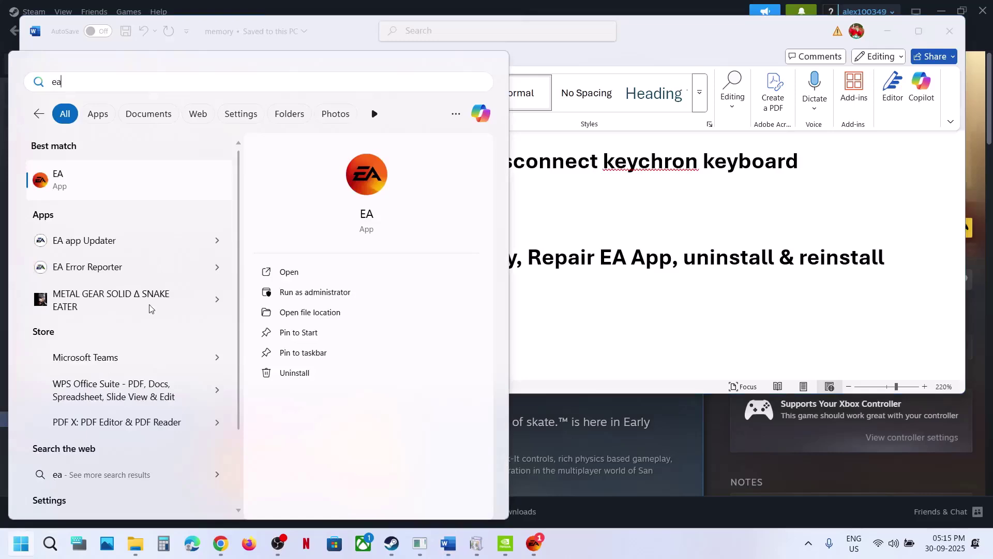
{"action": "right_click", "coordinate": [94, 188]}
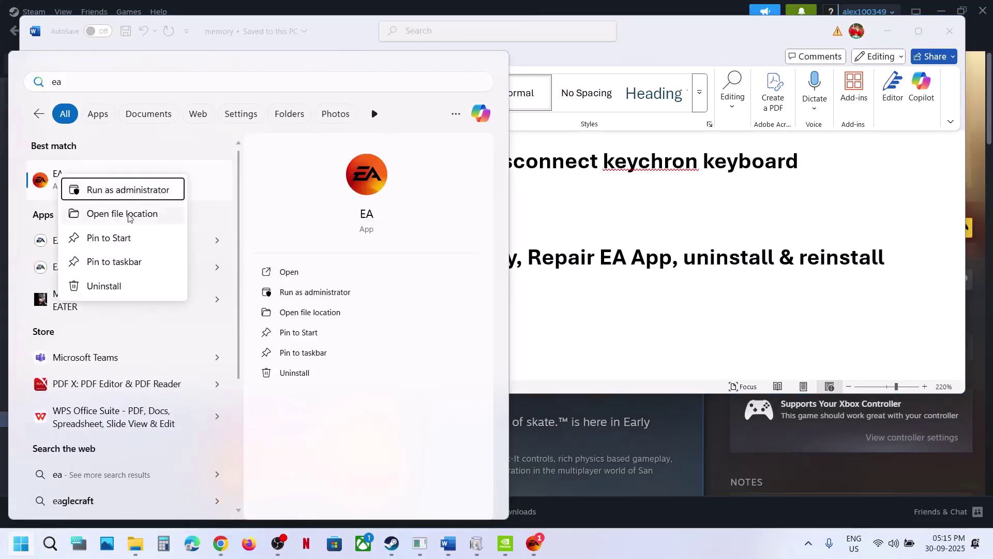
{"action": "left_click", "coordinate": [127, 213]}
{"action": "left_click", "coordinate": [154, 121]}
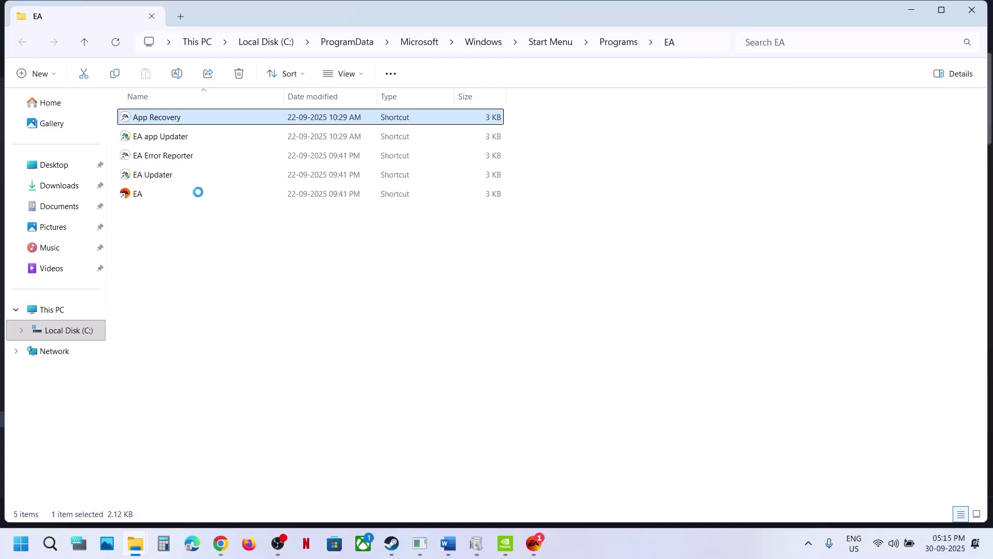
Run the EA Updater shortcut as administrator and allow it to make changes to the device.
{"action": "right_click", "coordinate": [154, 175]}
{"action": "left_click", "coordinate": [142, 177]}
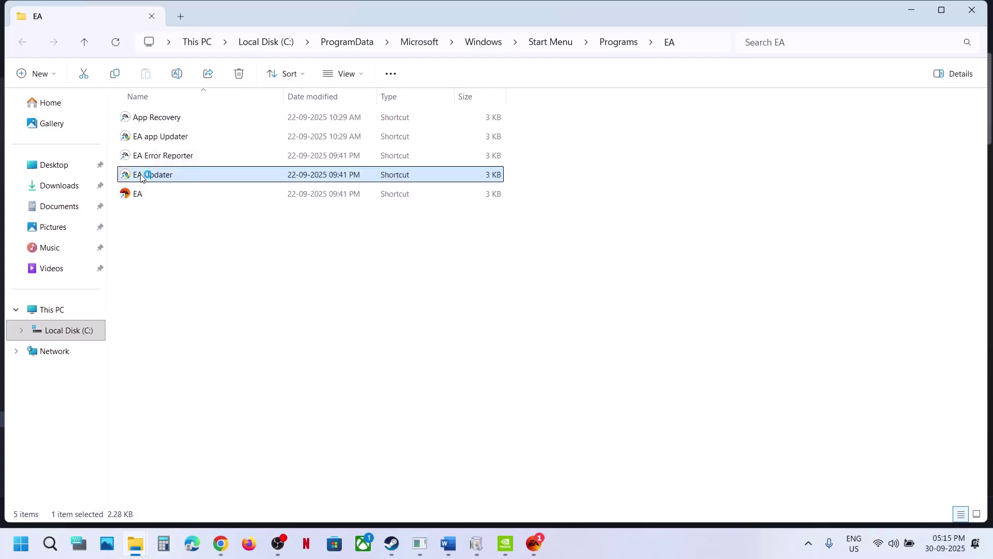
{"action": "right_click", "coordinate": [142, 177]}
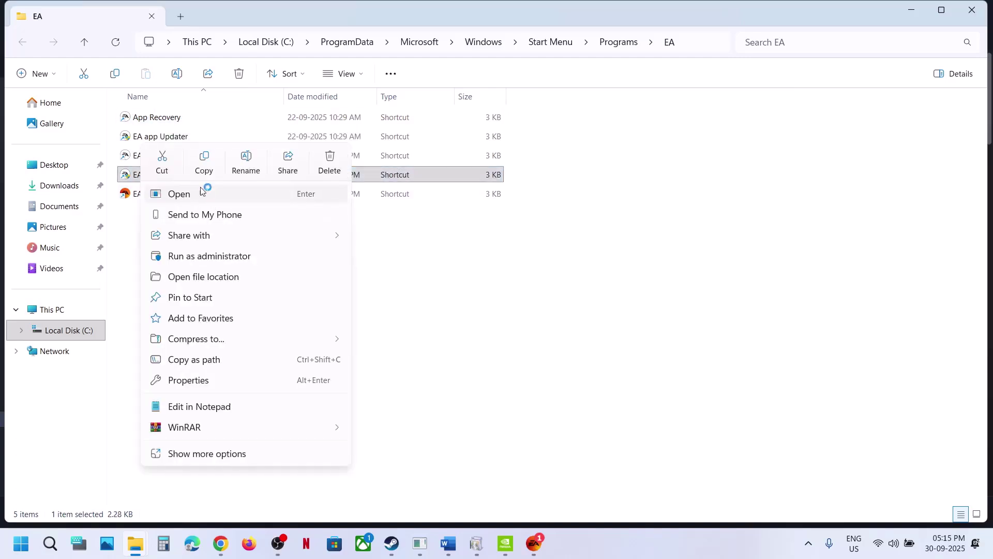
{"action": "left_click", "coordinate": [206, 256]}
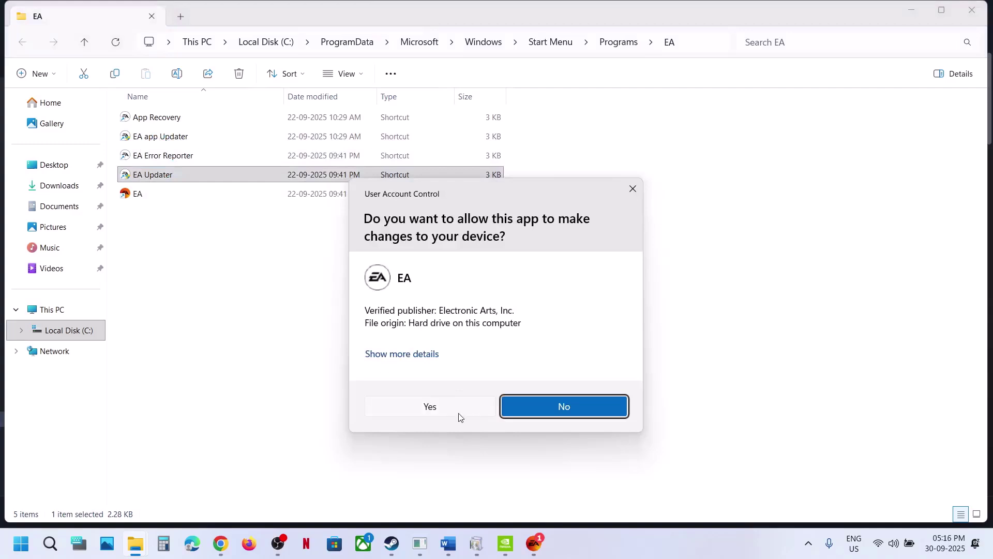
{"action": "left_click", "coordinate": [430, 406]}
{"action": "left_click", "coordinate": [310, 194]}
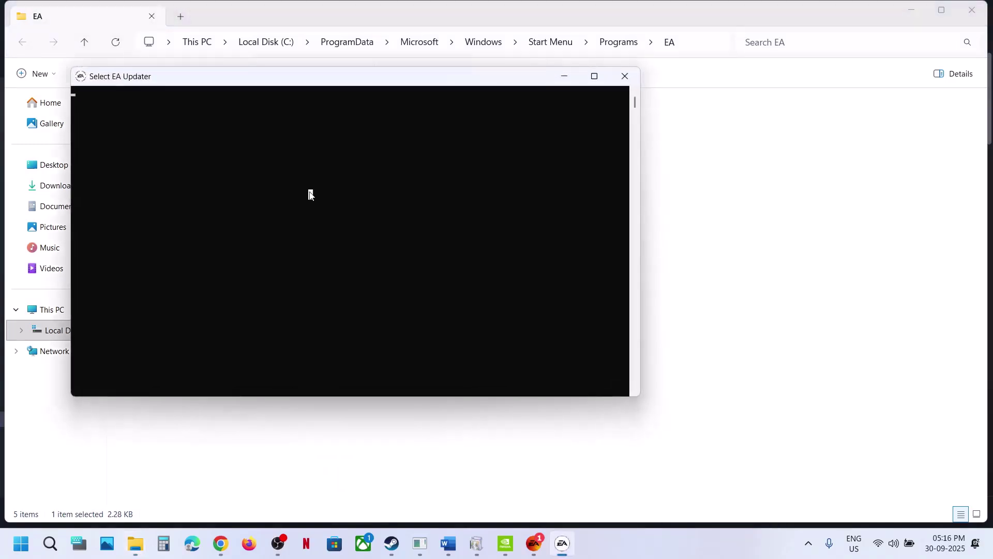
{"action": "key", "text": "Escape"}
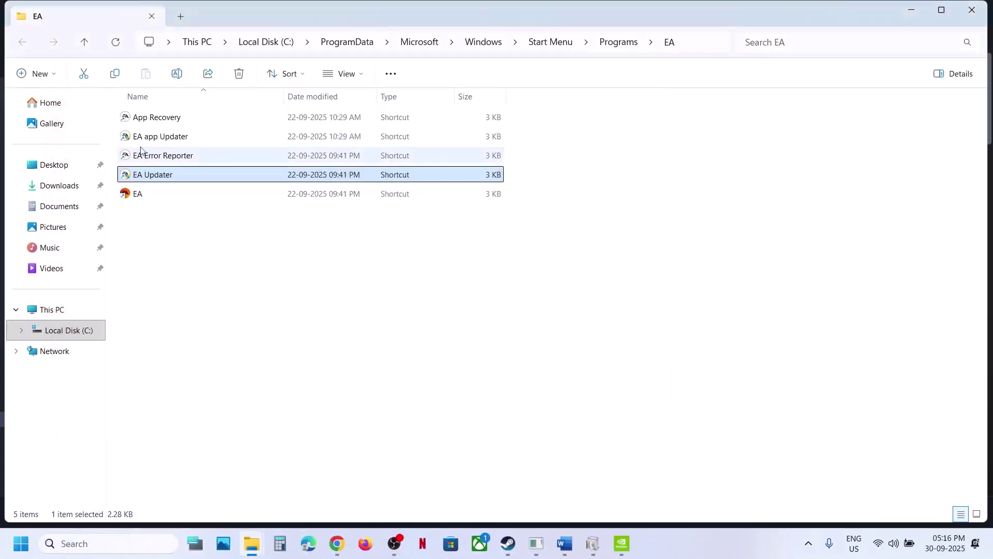
View the available actions for the EA app Updater shortcut and dismiss them.
{"action": "left_click", "coordinate": [142, 139]}
{"action": "right_click", "coordinate": [142, 140]}
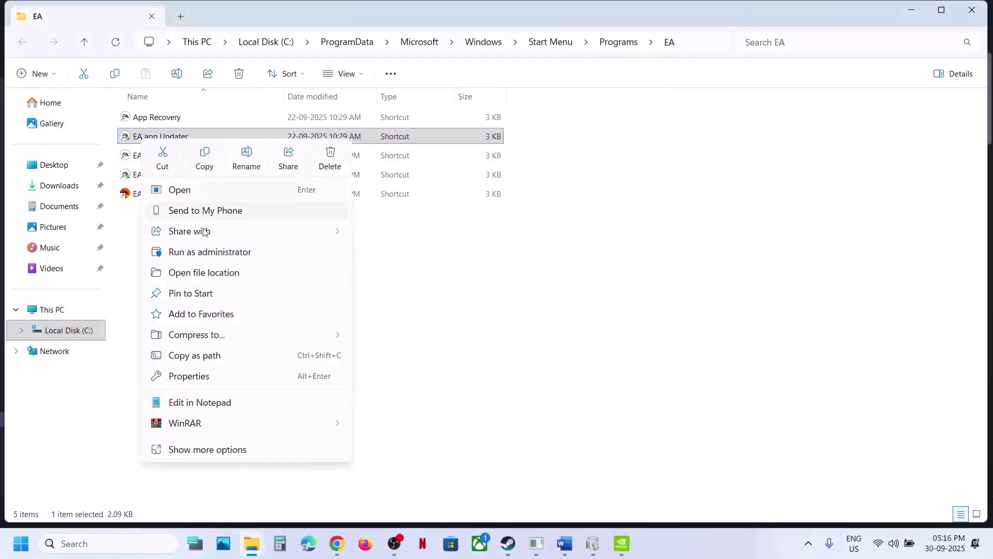
{"action": "left_click", "coordinate": [468, 257]}
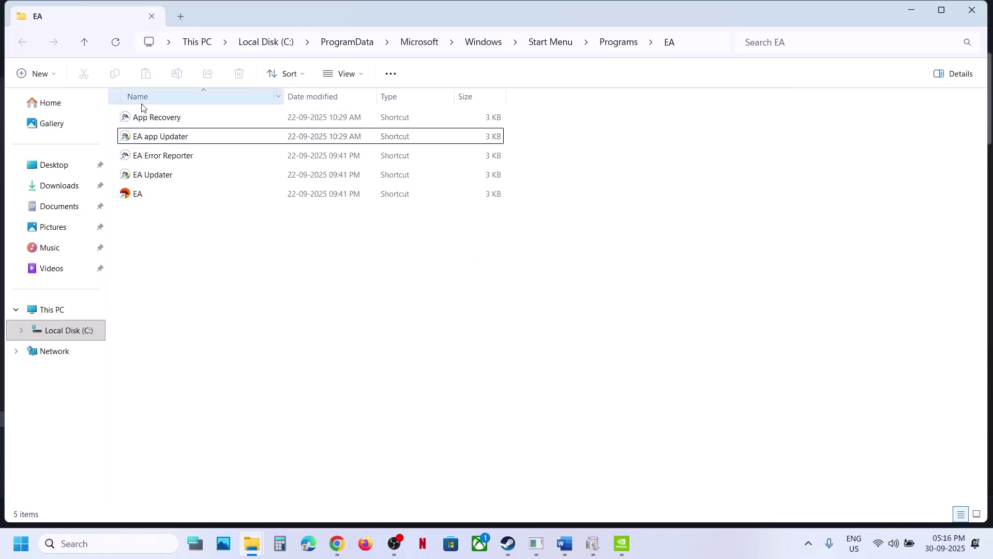
Launch App Recovery from the EA folder, allow it to make changes, and clear the EA app cache.
{"action": "left_click", "coordinate": [151, 121]}
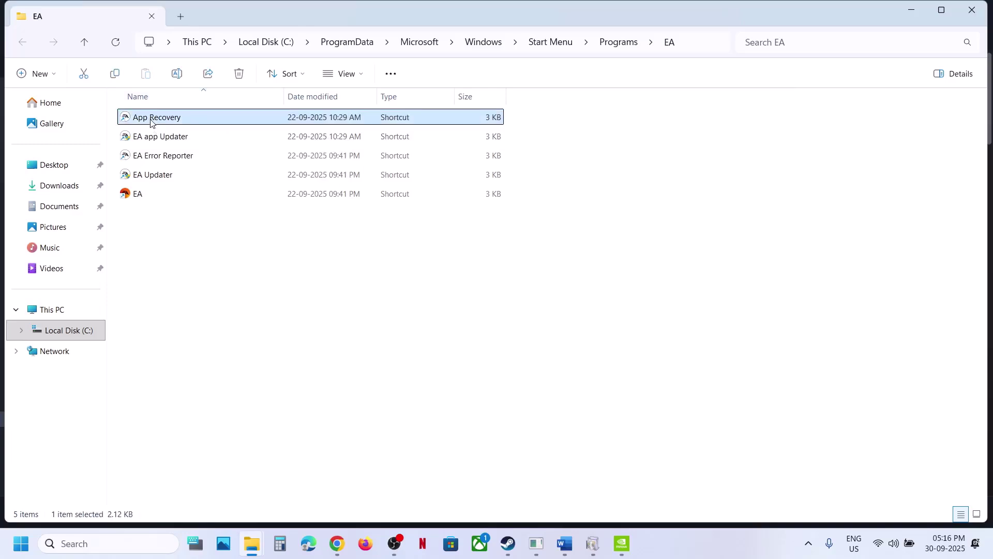
{"action": "right_click", "coordinate": [150, 121]}
{"action": "left_click", "coordinate": [229, 233]}
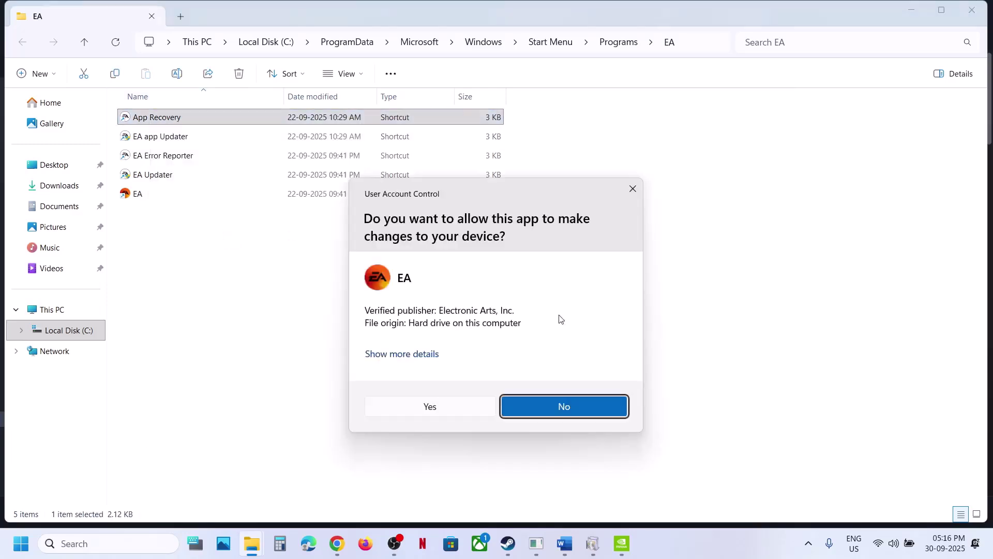
{"action": "left_click", "coordinate": [457, 413]}
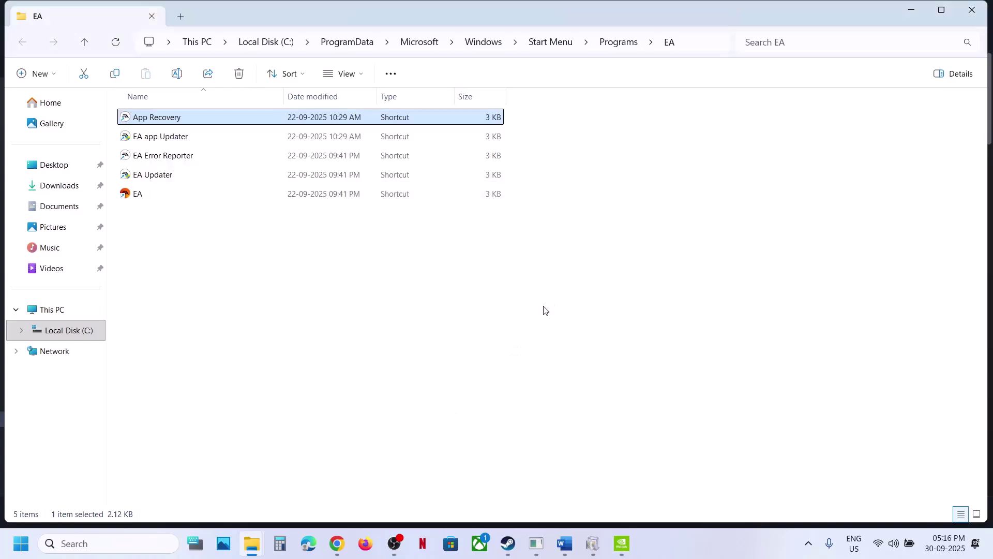
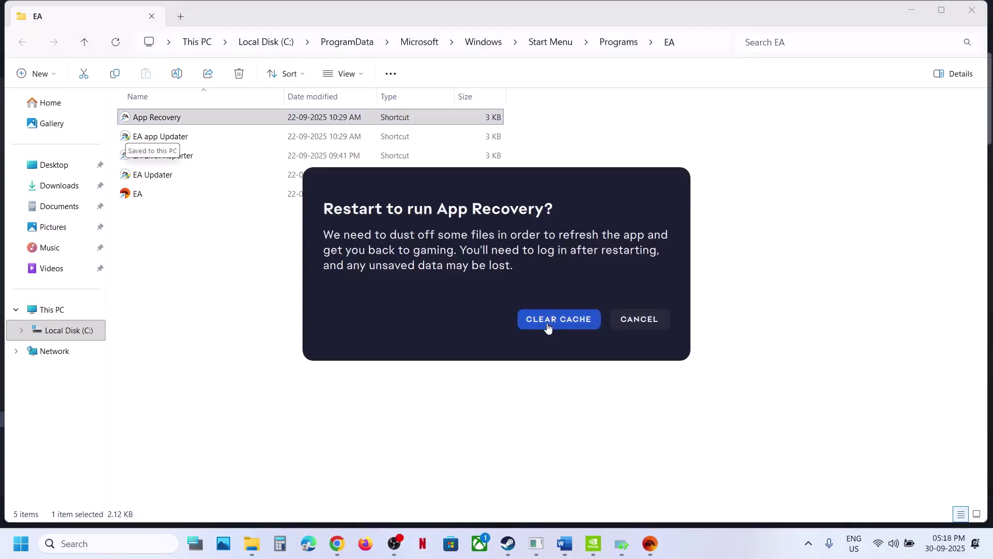
{"action": "left_click", "coordinate": [548, 325]}
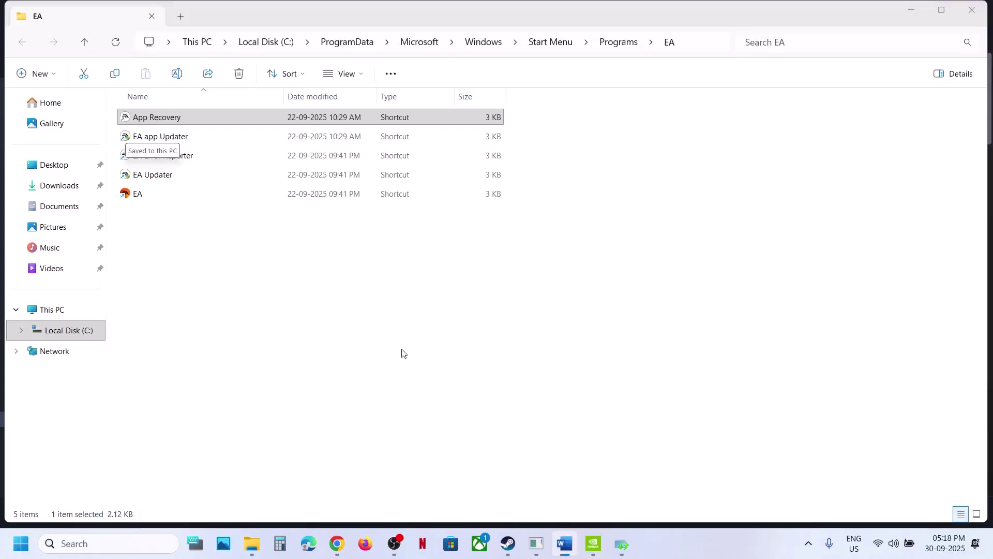
Copy "EA App" from Step 20 in the Word notes and search Google for it in a new Chrome tab.
{"action": "mouse_move", "coordinate": [573, 546]}
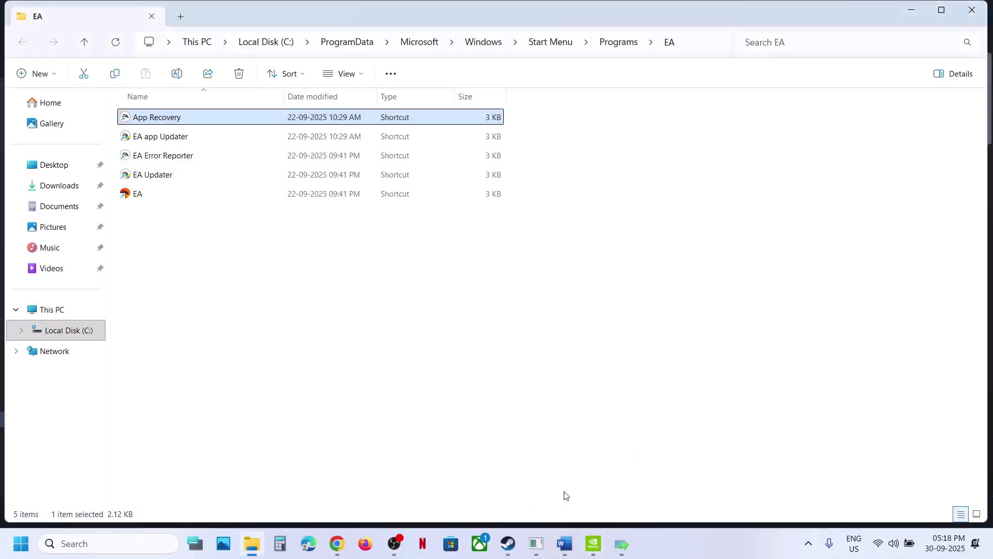
{"action": "left_click", "coordinate": [565, 543]}
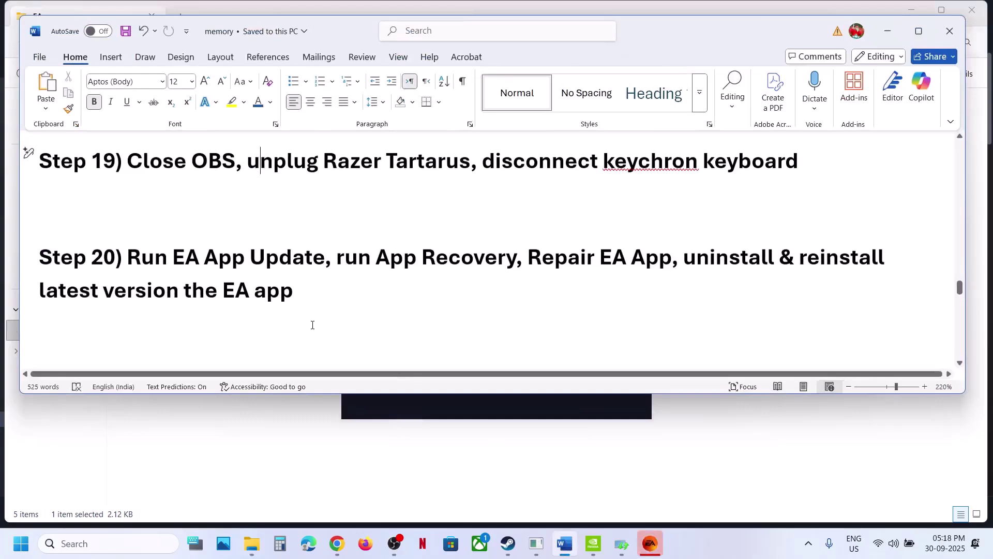
{"action": "scroll", "coordinate": [312, 325], "scroll_direction": "down", "scroll_amount": 1}
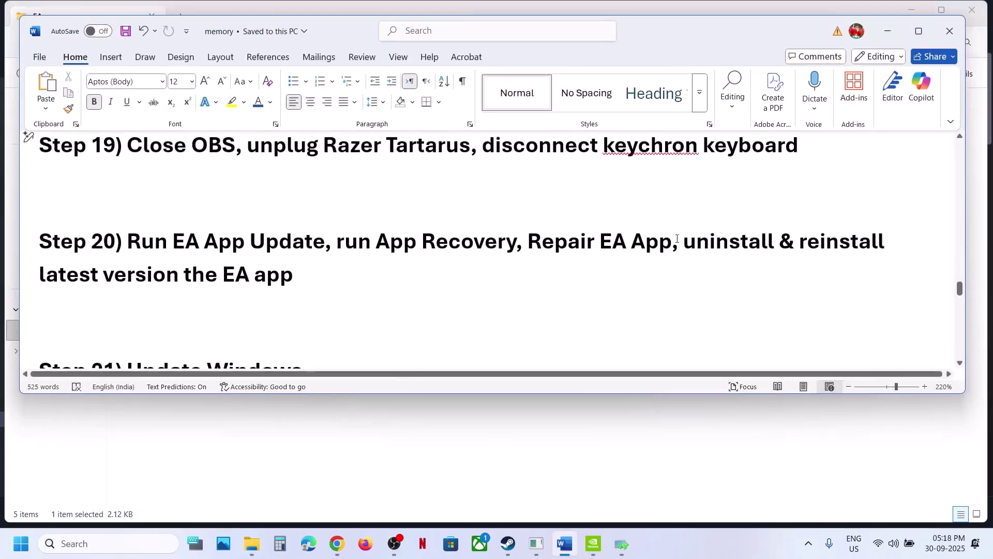
{"action": "left_click_drag", "start_coordinate": [670, 241], "coordinate": [607, 242]}
{"action": "key", "text": "ctrl+c"}
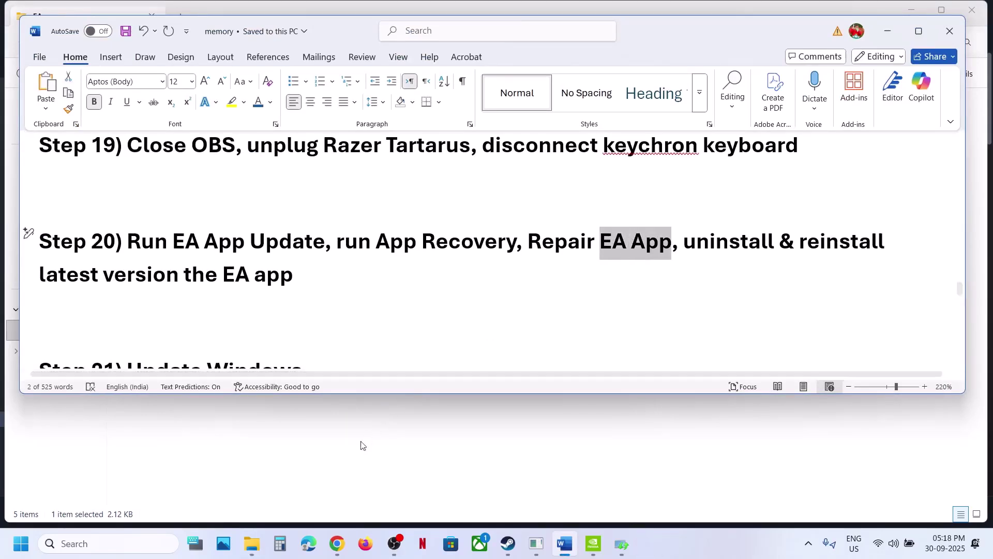
{"action": "left_click", "coordinate": [336, 543]}
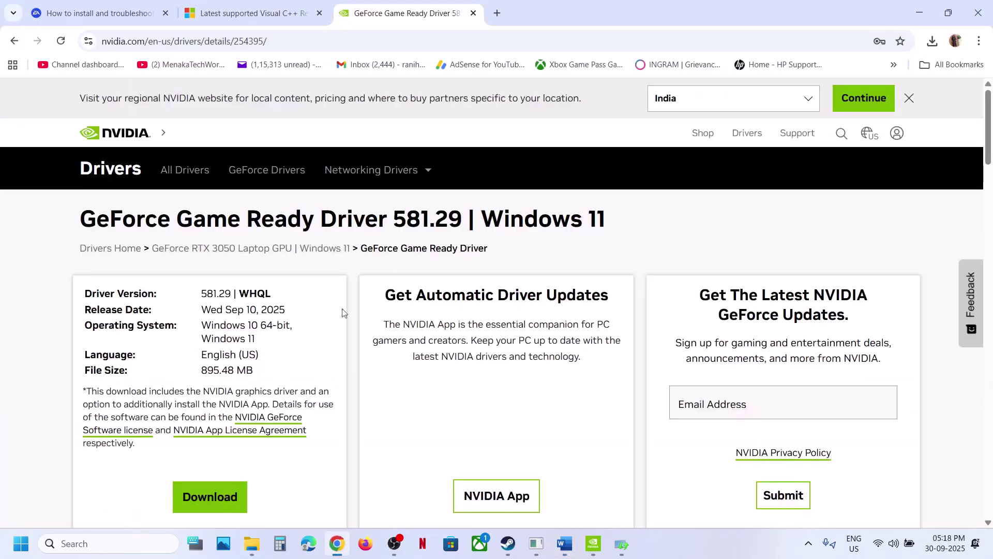
{"action": "left_click", "coordinate": [497, 13]}
{"action": "key", "text": "ctrl+v"}
{"action": "key", "text": "Return"}
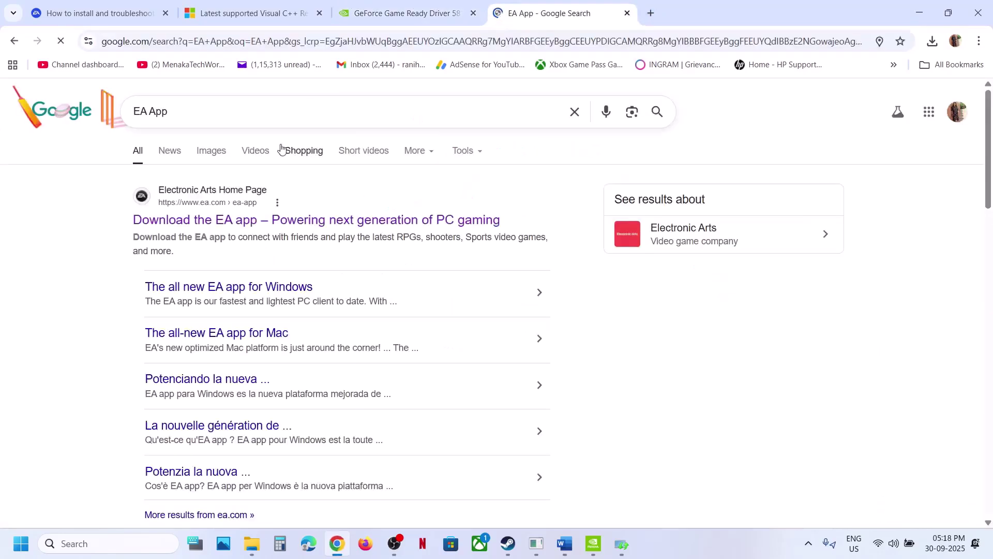
Open the official EA app page from the search results and download the Windows installer.
{"action": "left_click", "coordinate": [230, 220]}
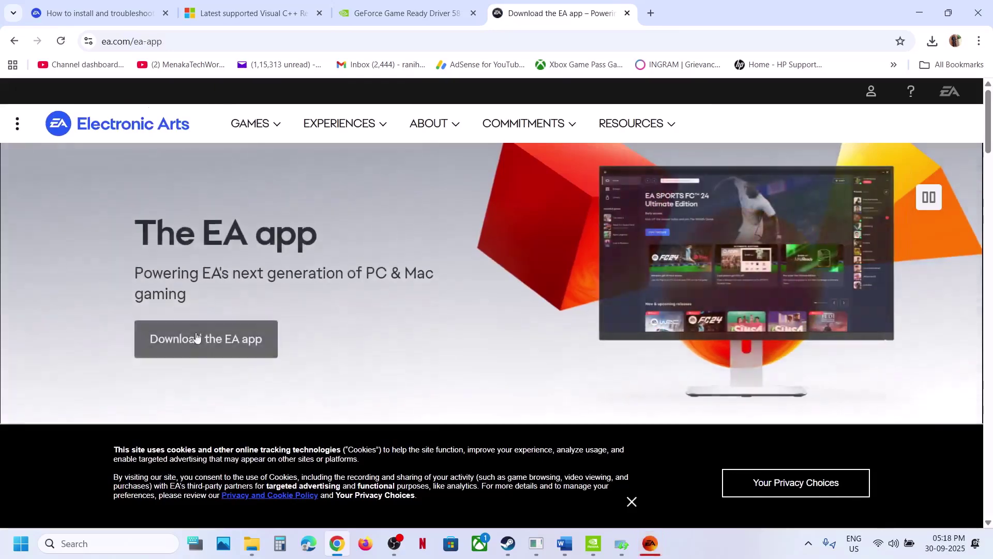
{"action": "left_click", "coordinate": [196, 344]}
{"action": "left_click", "coordinate": [395, 323]}
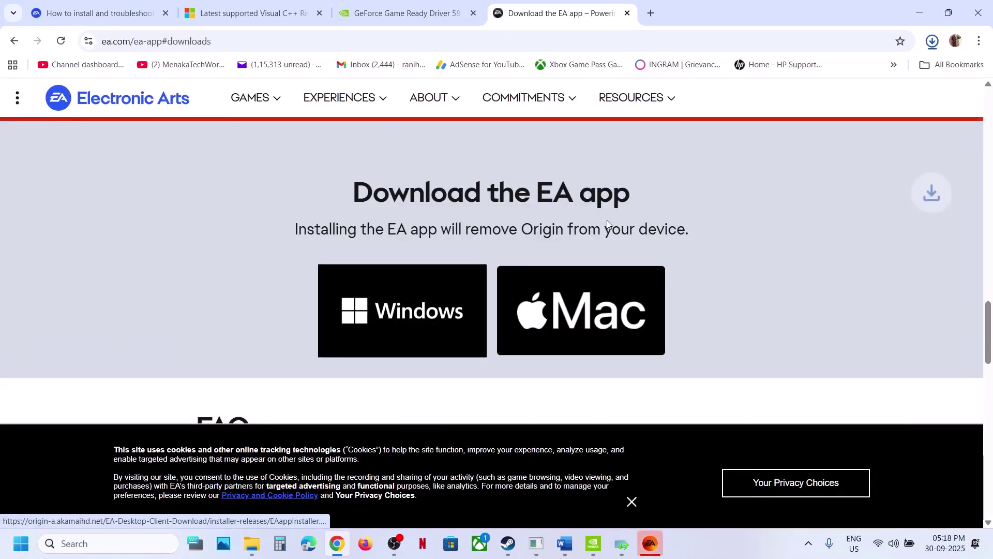
Run the downloaded EAappInstaller and start a repair of the installed EA app.
{"action": "left_click", "coordinate": [932, 41]}
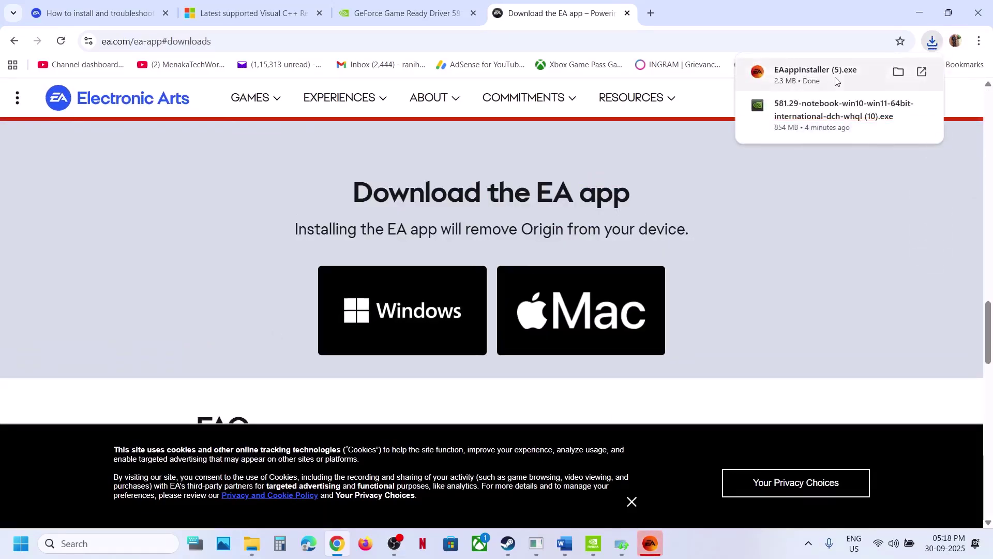
{"action": "left_click", "coordinate": [786, 72]}
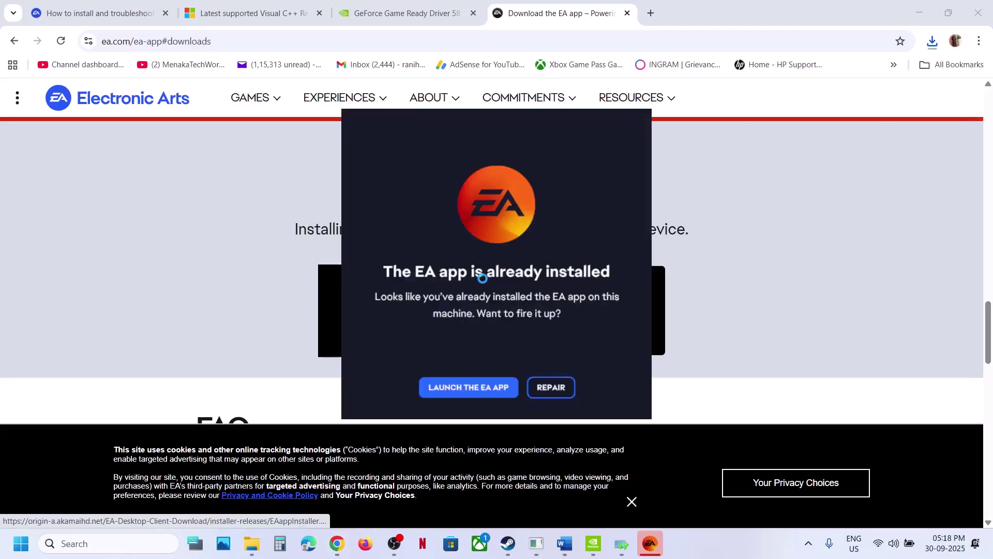
{"action": "left_click", "coordinate": [561, 389]}
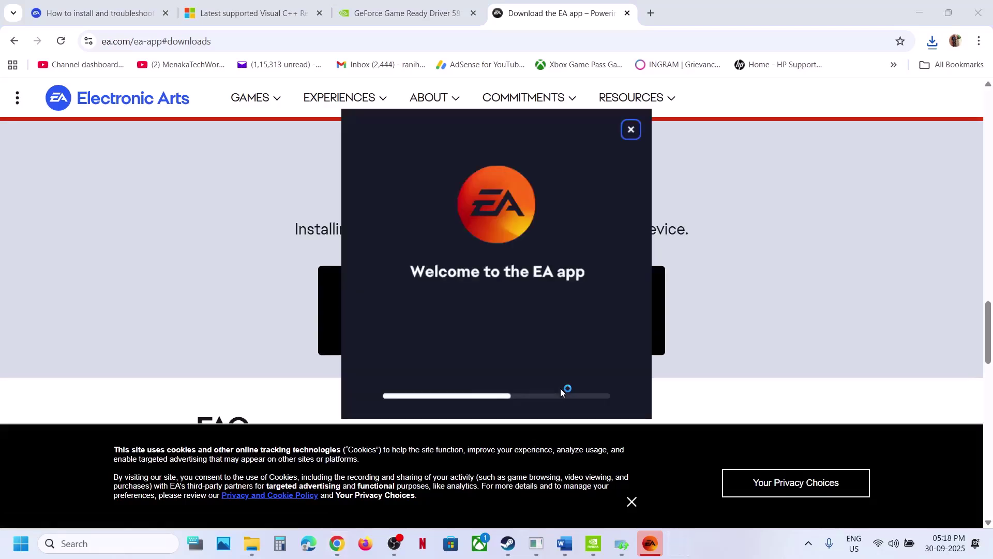
{"action": "left_click", "coordinate": [436, 381]}
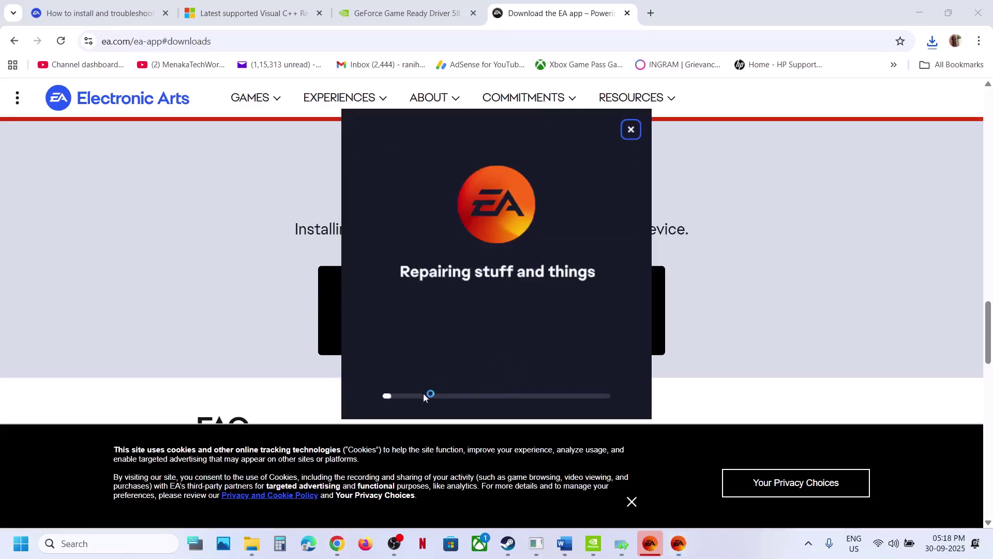
Check Step 21 in the Word notes and retry all failed updates on the Windows Update page of Windows Settings.
{"action": "left_click", "coordinate": [549, 492]}
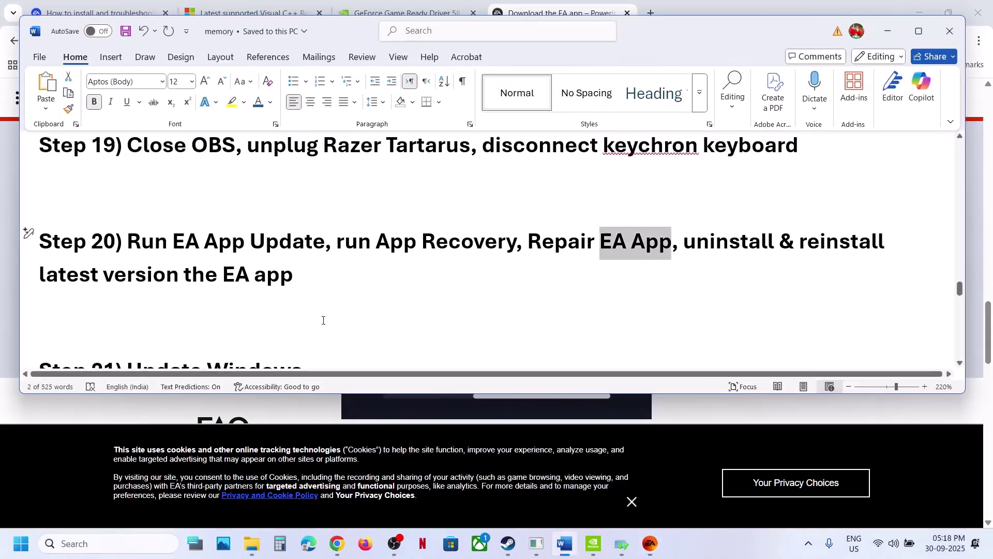
{"action": "scroll", "coordinate": [324, 320], "scroll_direction": "down", "scroll_amount": 2}
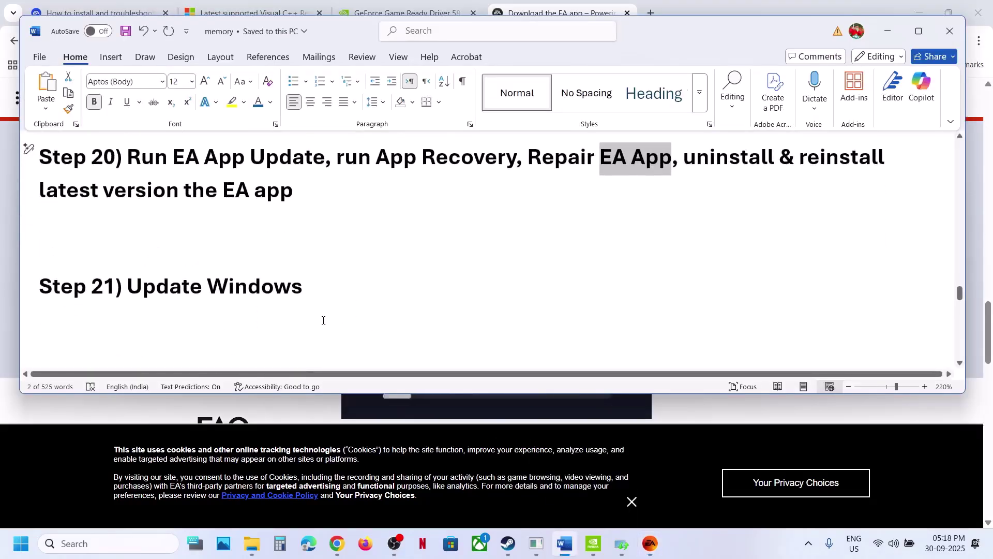
{"action": "key", "text": "super+i"}
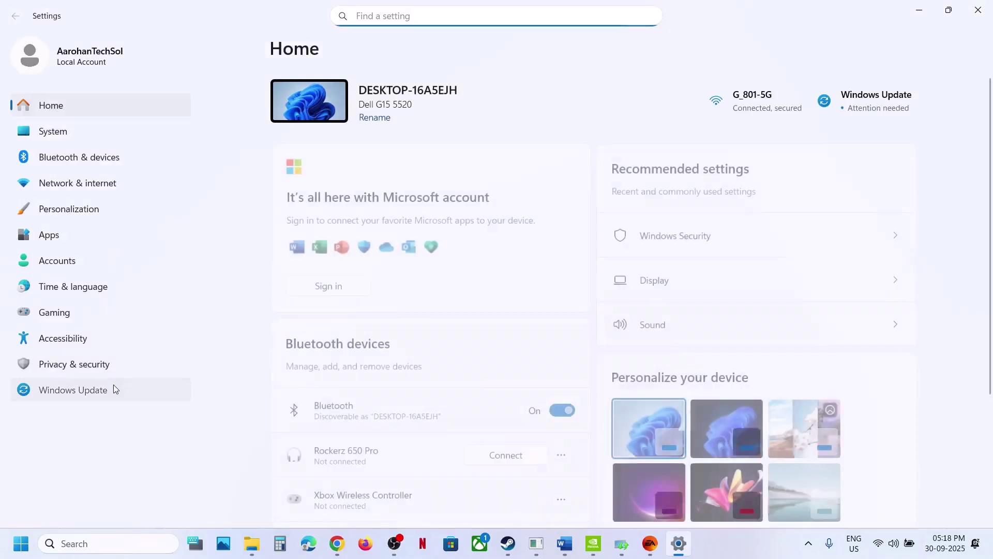
{"action": "left_click", "coordinate": [113, 384]}
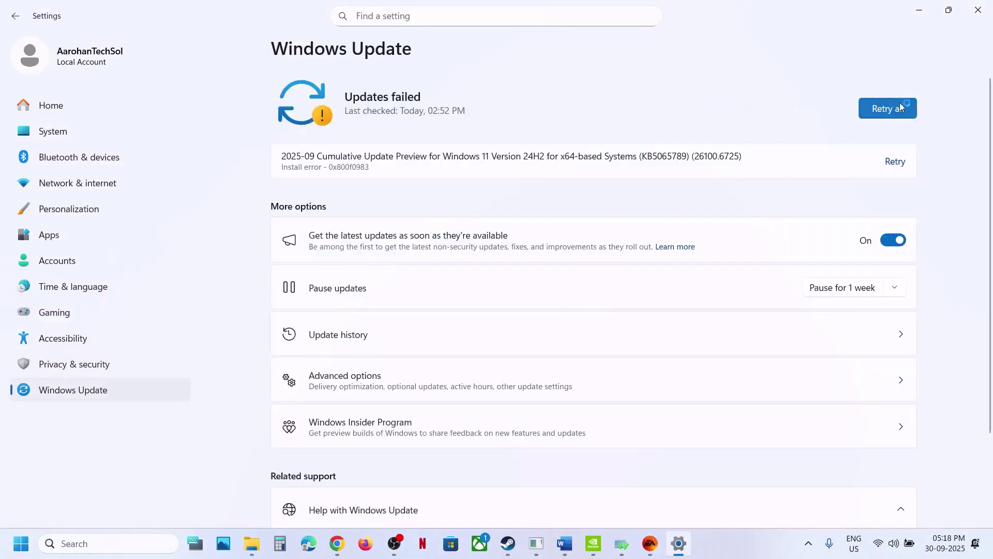
{"action": "left_click", "coordinate": [889, 108]}
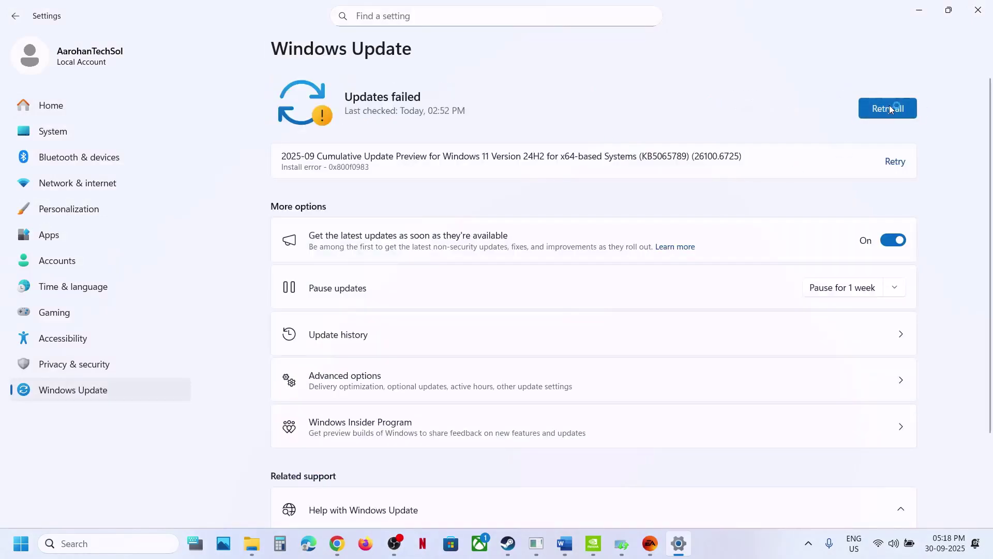
Look at the Restart choice in the Windows power options and close them without restarting.
{"action": "left_click", "coordinate": [18, 541]}
{"action": "left_click", "coordinate": [376, 498]}
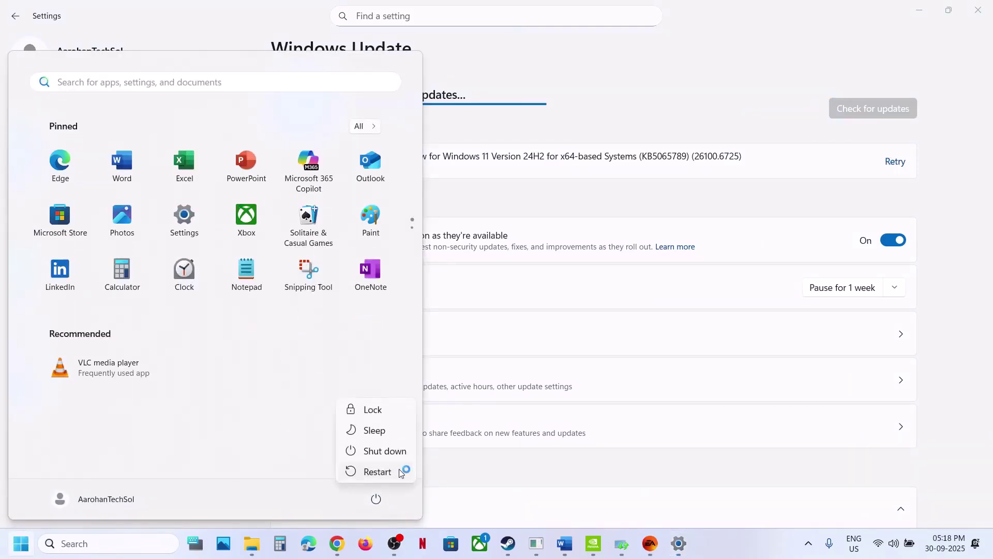
{"action": "key", "text": "Escape"}
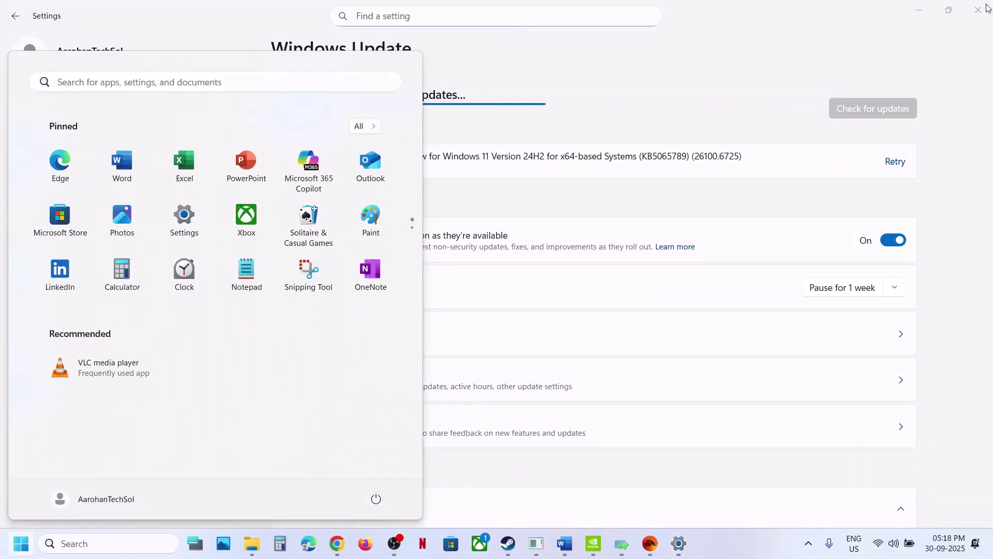
{"action": "key", "text": "Escape"}
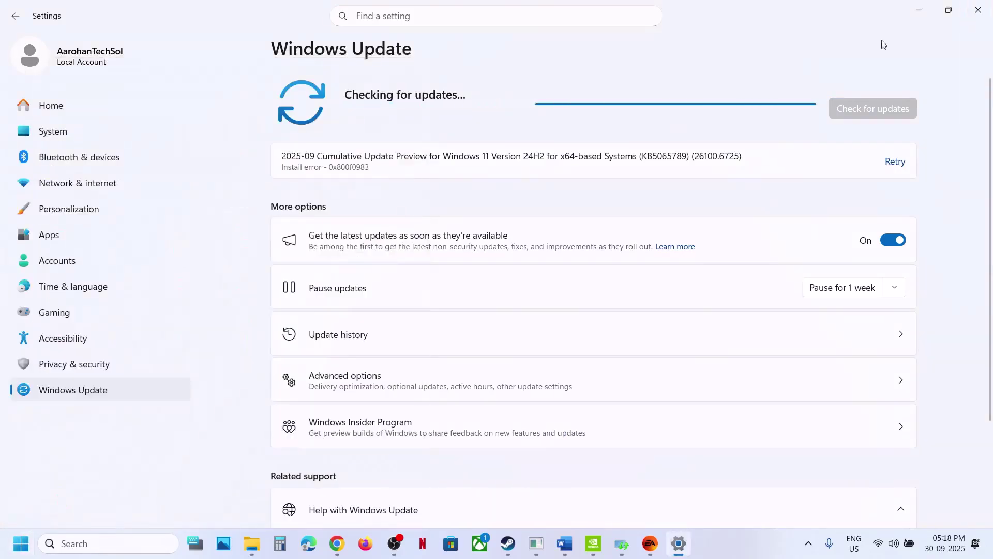
Return to the Word notes, maximize the window and read Step 22 on disabling Daemon tools and closing conflicting apps through Task Manager.
{"action": "left_click", "coordinate": [566, 544]}
{"action": "scroll", "coordinate": [349, 284], "scroll_direction": "down", "scroll_amount": 3}
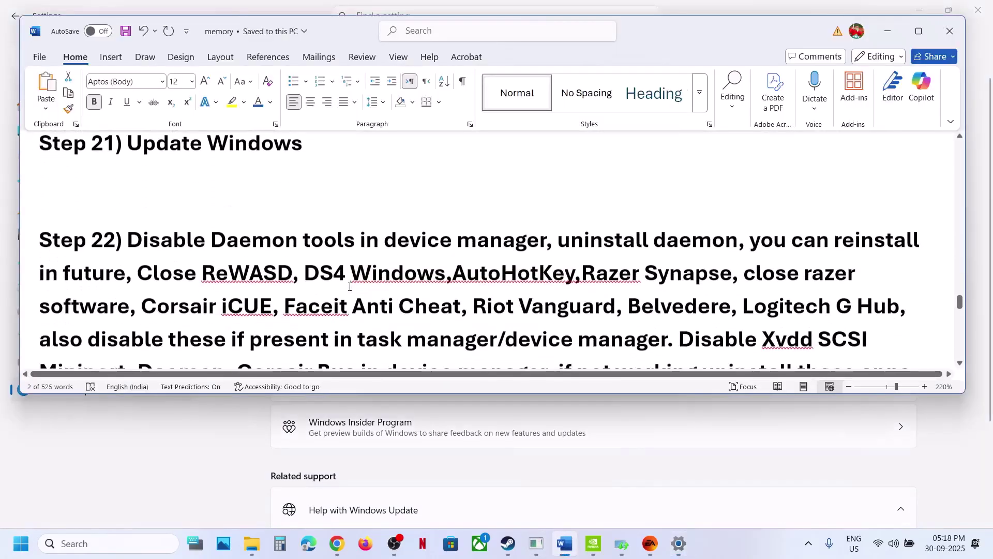
{"action": "left_click", "coordinate": [919, 31]}
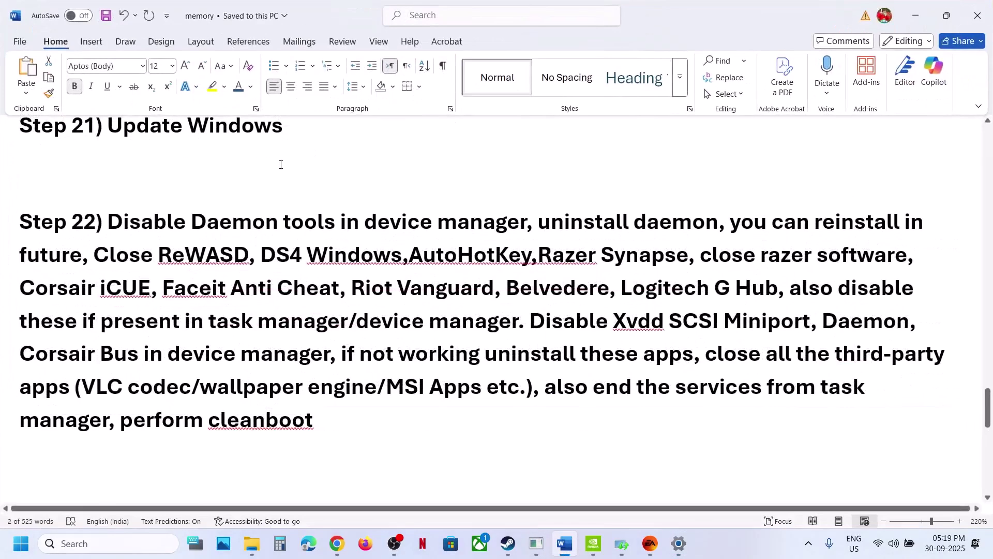
{"action": "left_click_drag", "start_coordinate": [212, 218], "coordinate": [404, 221]}
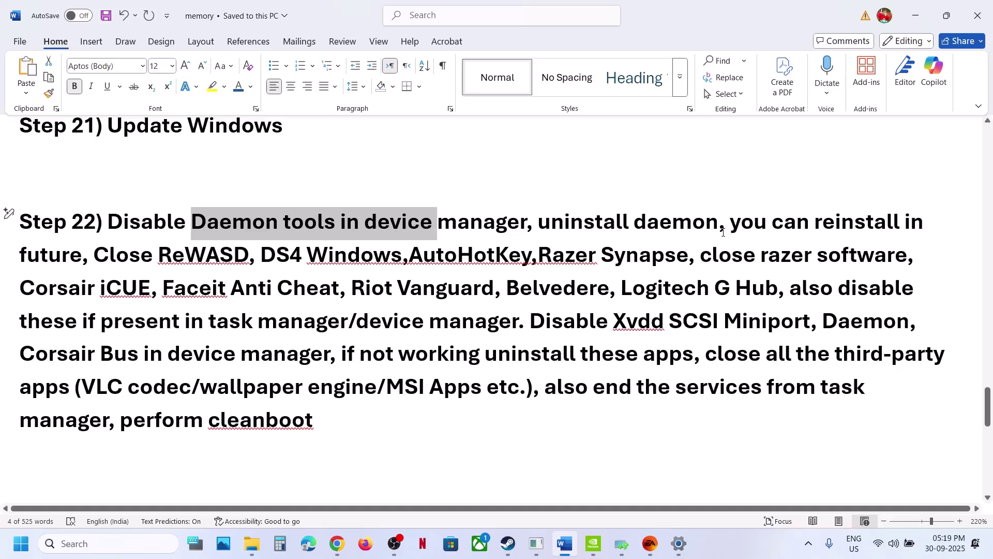
{"action": "left_click_drag", "start_coordinate": [555, 221], "coordinate": [727, 221]}
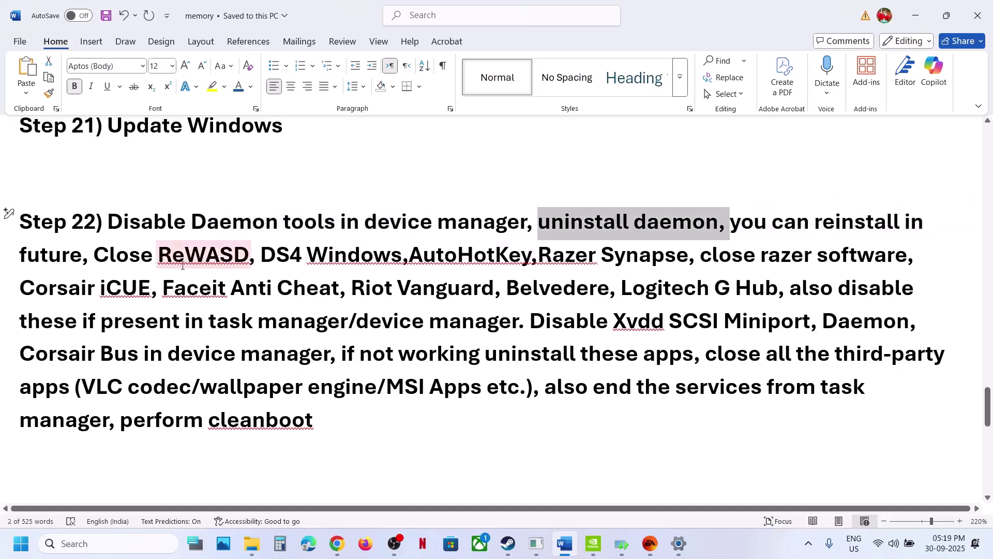
{"action": "left_click_drag", "start_coordinate": [166, 255], "coordinate": [618, 247]}
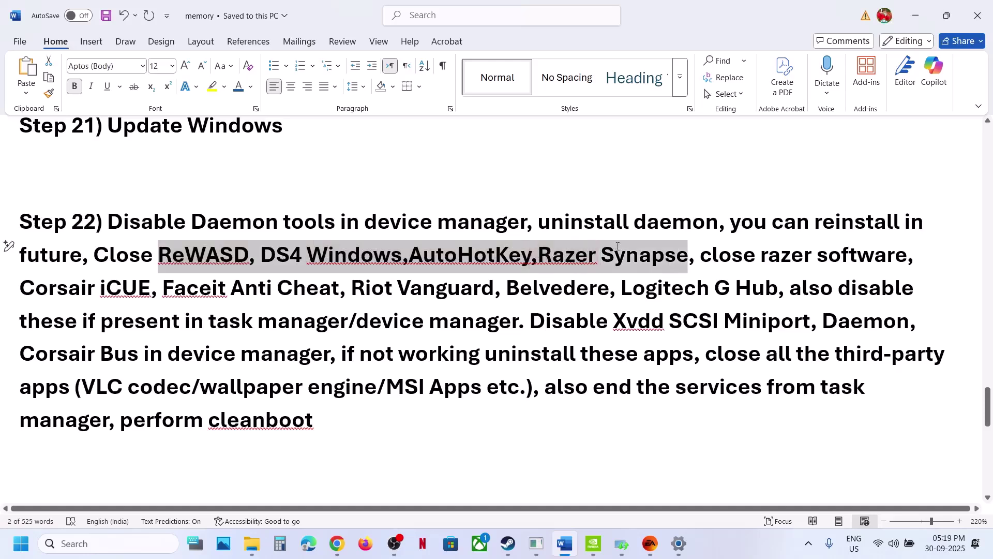
{"action": "left_click_drag", "start_coordinate": [689, 247], "coordinate": [749, 253]}
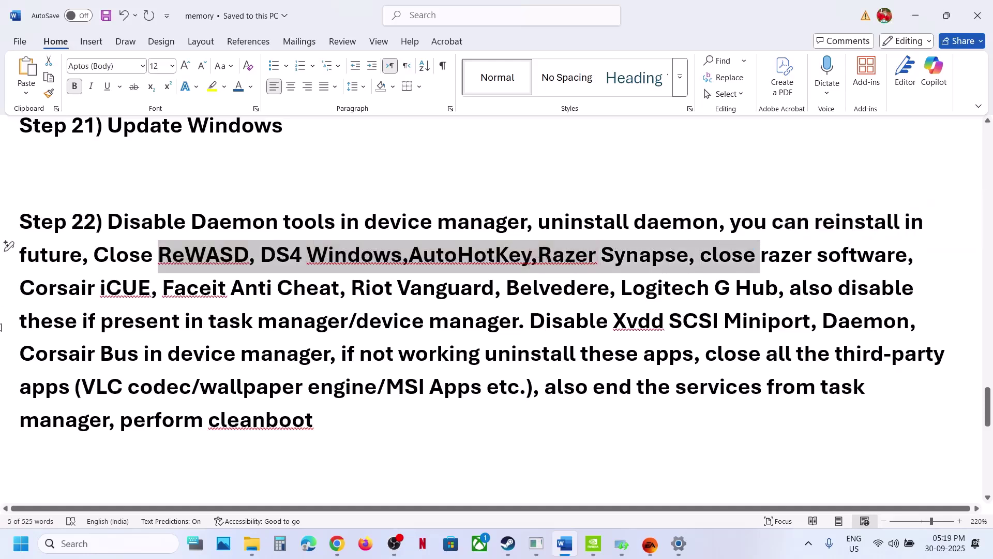
{"action": "left_click_drag", "start_coordinate": [32, 298], "coordinate": [396, 288]}
{"action": "left_click_drag", "start_coordinate": [730, 299], "coordinate": [343, 324]}
{"action": "left_click", "coordinate": [277, 321]}
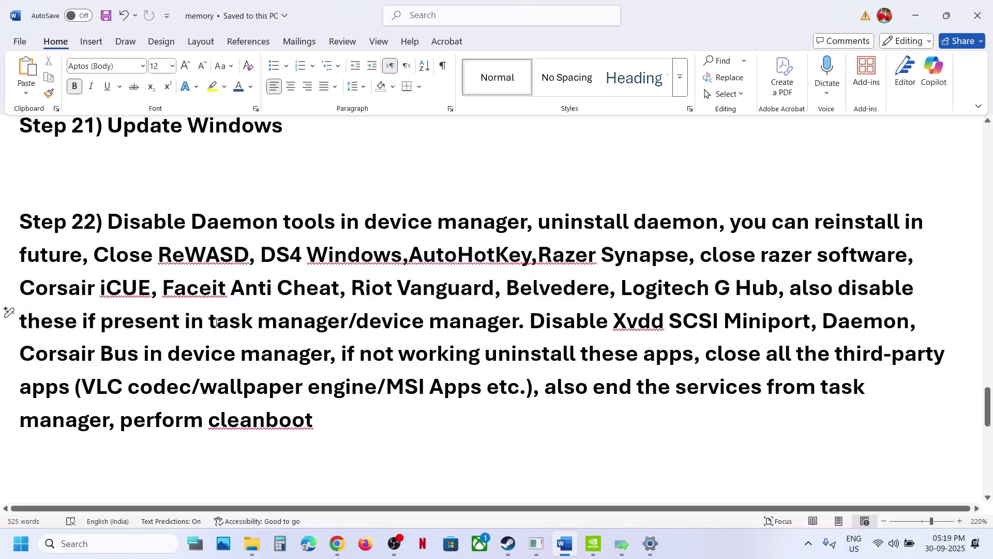
{"action": "left_click_drag", "start_coordinate": [216, 322], "coordinate": [347, 323]}
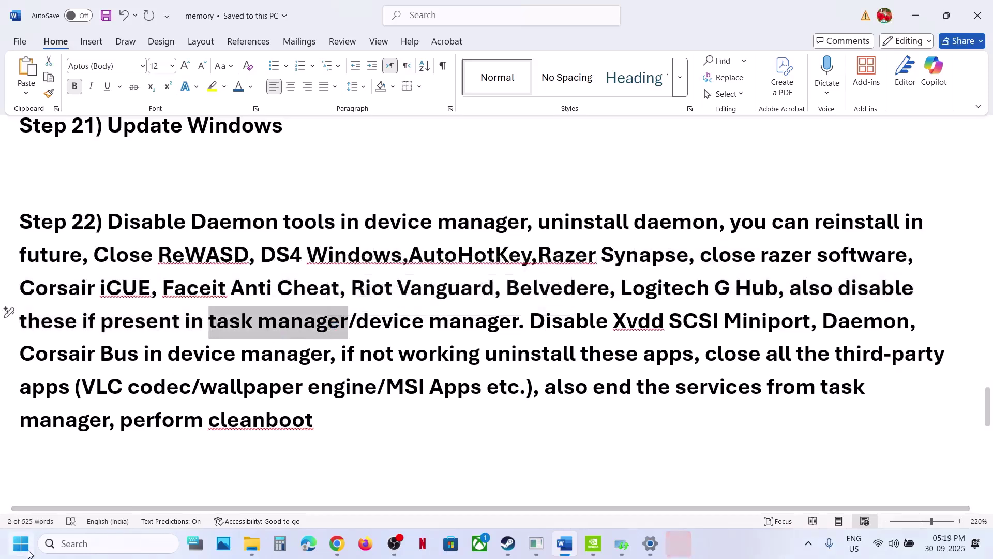
Review the background processes in Task Manager, view the end-task option for IntelGraphicsSoftware.Service, and close Task Manager.
{"action": "right_click", "coordinate": [21, 543]}
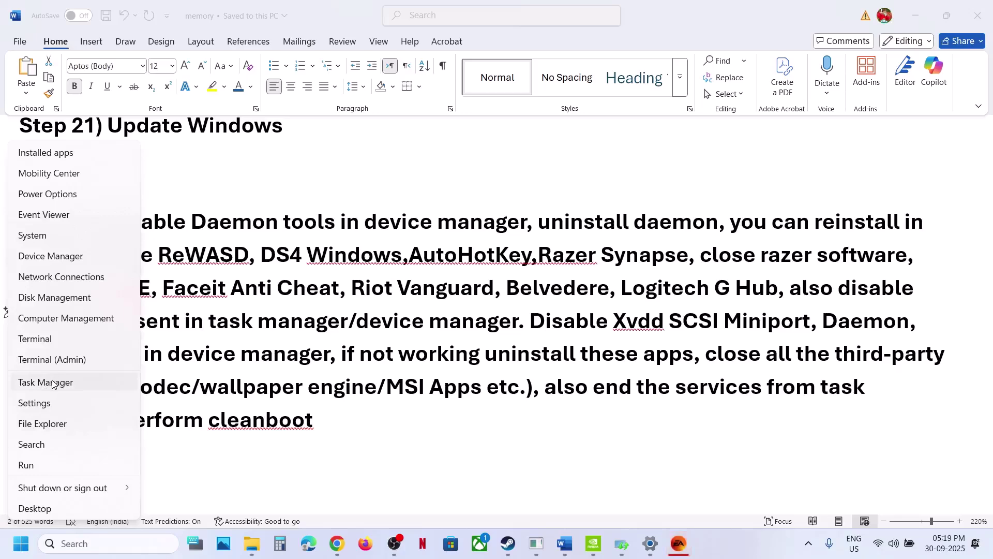
{"action": "left_click", "coordinate": [51, 383]}
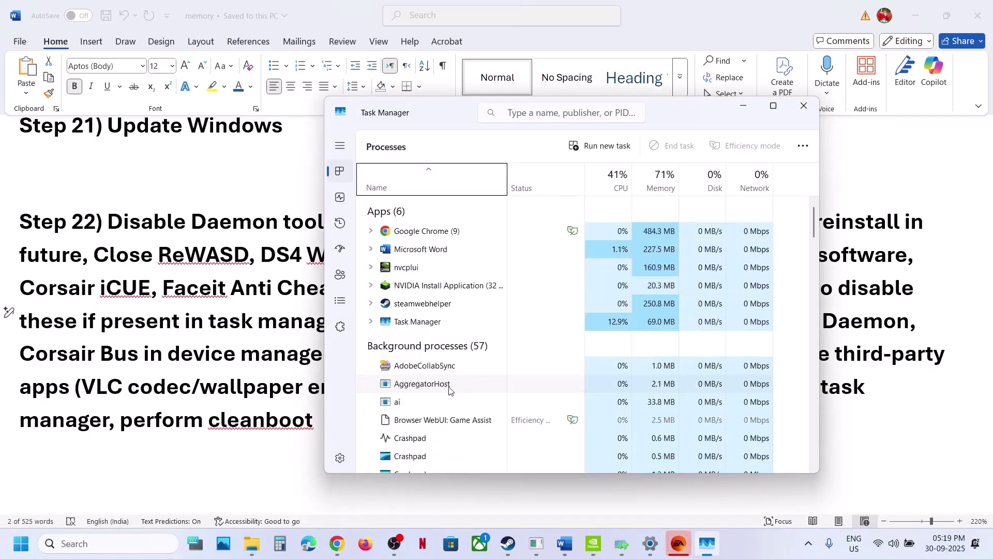
{"action": "left_click", "coordinate": [459, 387]}
{"action": "scroll", "coordinate": [471, 388], "scroll_direction": "down", "scroll_amount": 10}
{"action": "scroll", "coordinate": [481, 391], "scroll_direction": "up", "scroll_amount": 8}
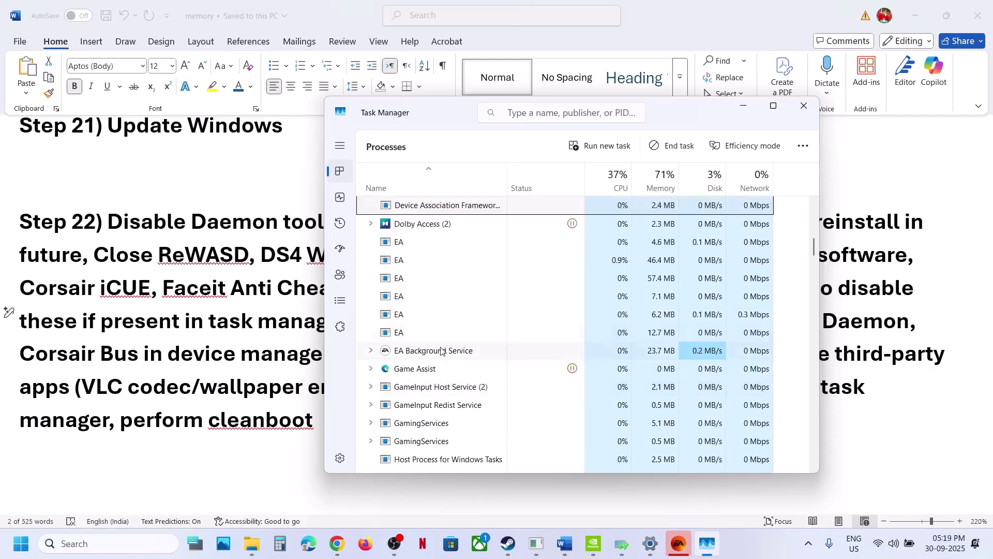
{"action": "right_click", "coordinate": [409, 294]}
{"action": "left_click", "coordinate": [389, 349]}
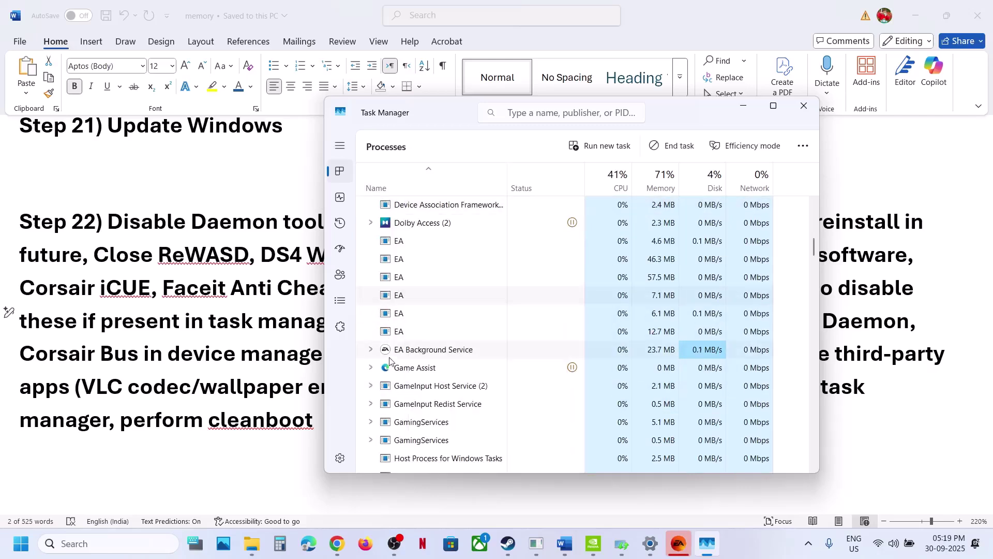
{"action": "scroll", "coordinate": [414, 398], "scroll_direction": "down", "scroll_amount": 2}
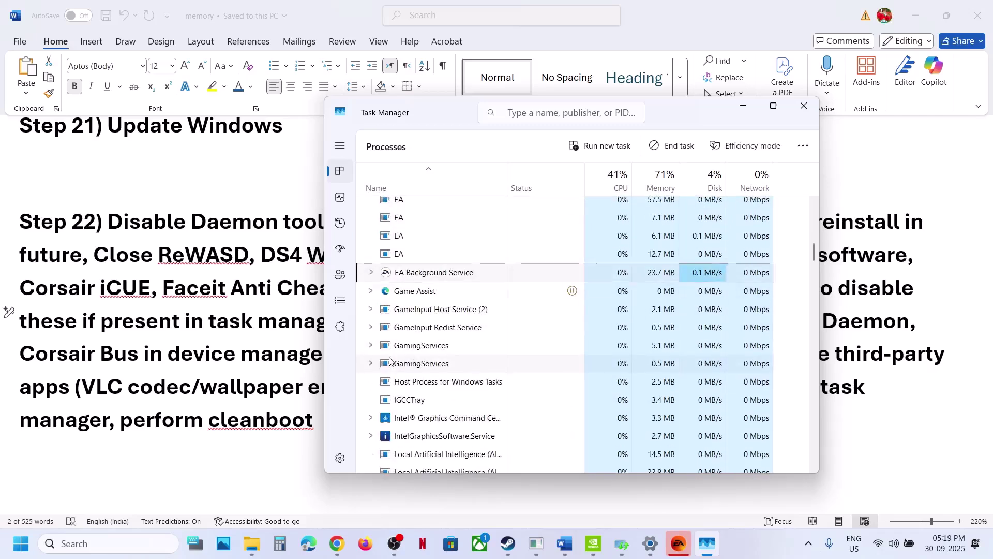
{"action": "right_click", "coordinate": [409, 437]}
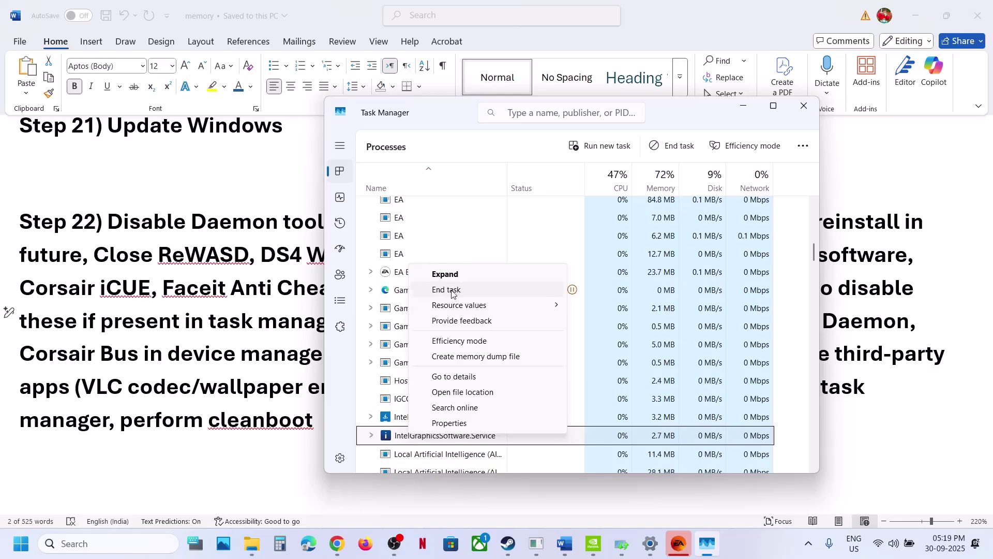
{"action": "left_click", "coordinate": [802, 106]}
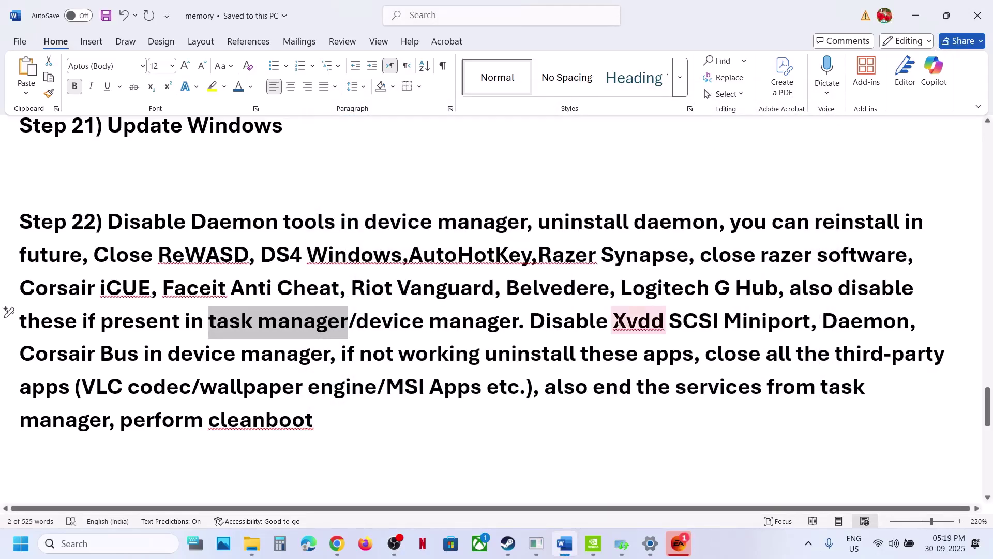
Check Device Manager for Xvdd SCSI Miniport and the DAEMON Tools Lite devices, view the Virtual SCSI Bus options, and close it.
{"action": "left_click_drag", "start_coordinate": [615, 321], "coordinate": [810, 322]}
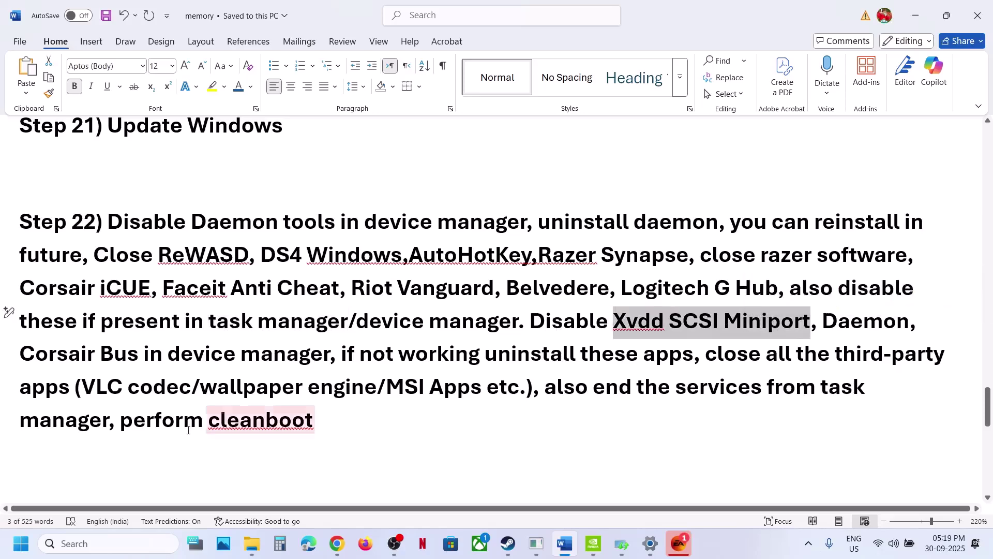
{"action": "right_click", "coordinate": [21, 543]}
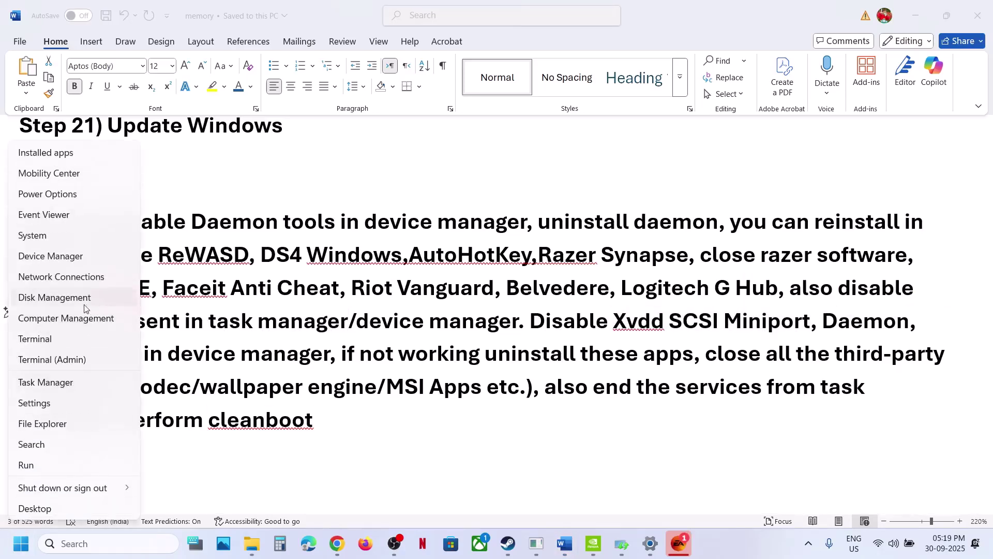
{"action": "left_click", "coordinate": [60, 258]}
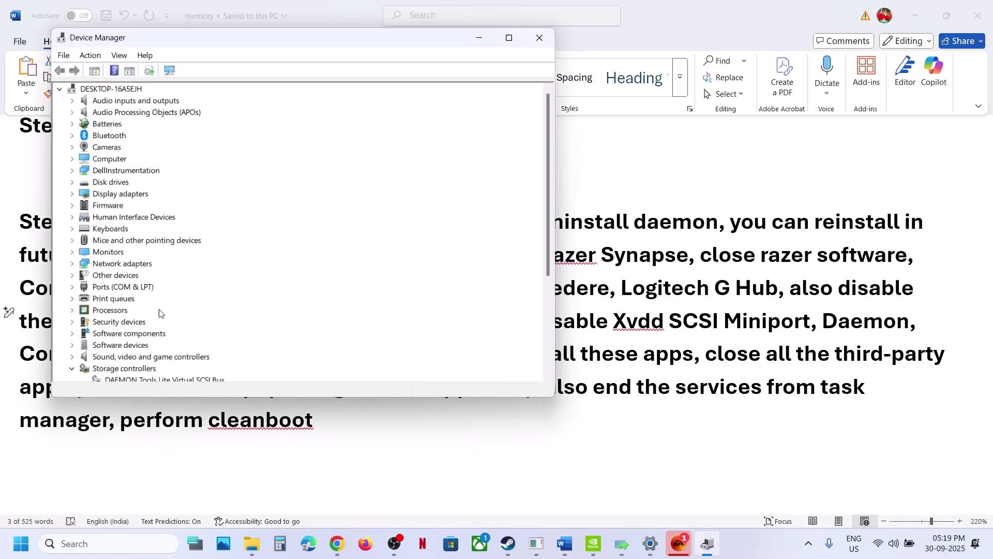
{"action": "scroll", "coordinate": [159, 325], "scroll_direction": "down", "scroll_amount": 4}
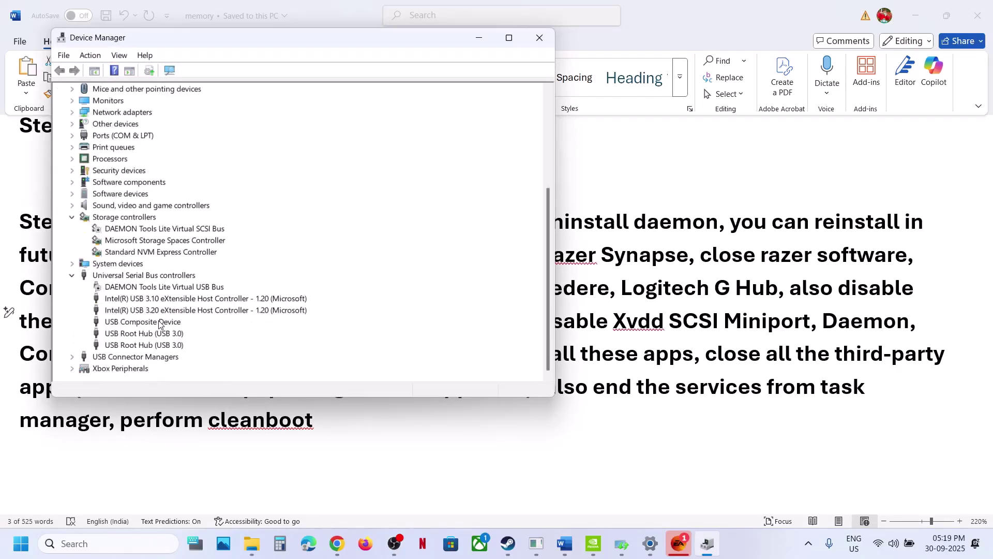
{"action": "left_click", "coordinate": [127, 229]}
{"action": "left_click", "coordinate": [162, 285]}
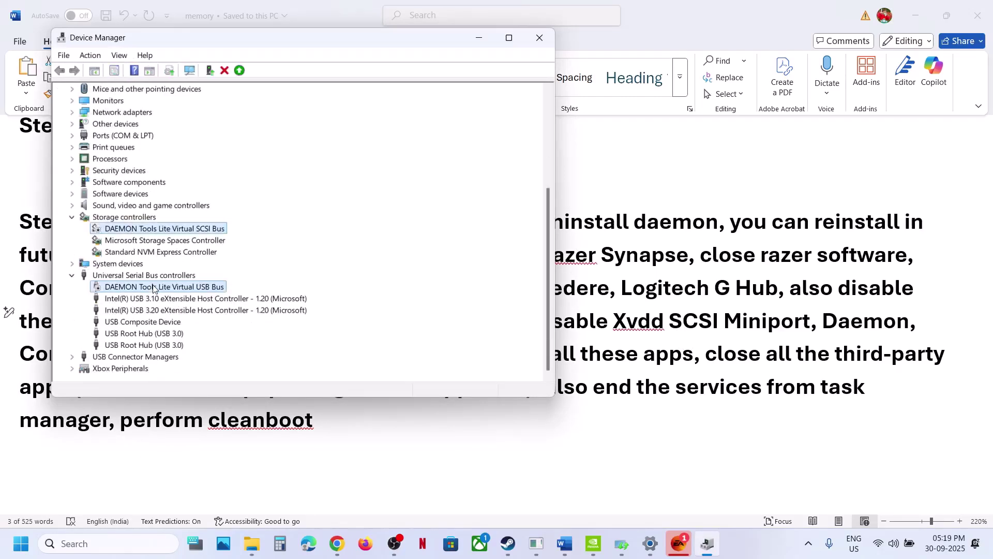
{"action": "left_click", "coordinate": [155, 231]}
{"action": "right_click", "coordinate": [155, 231]}
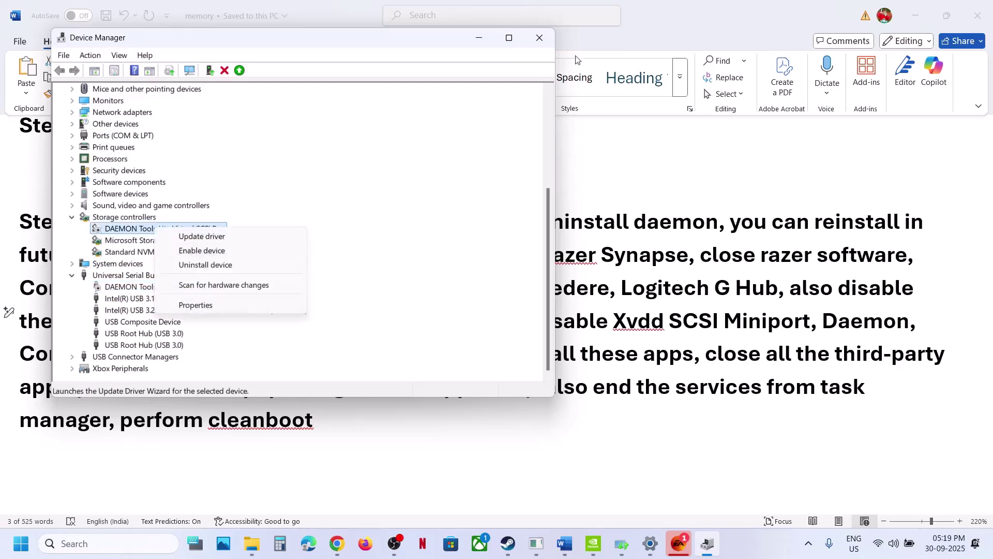
{"action": "left_click", "coordinate": [539, 38]}
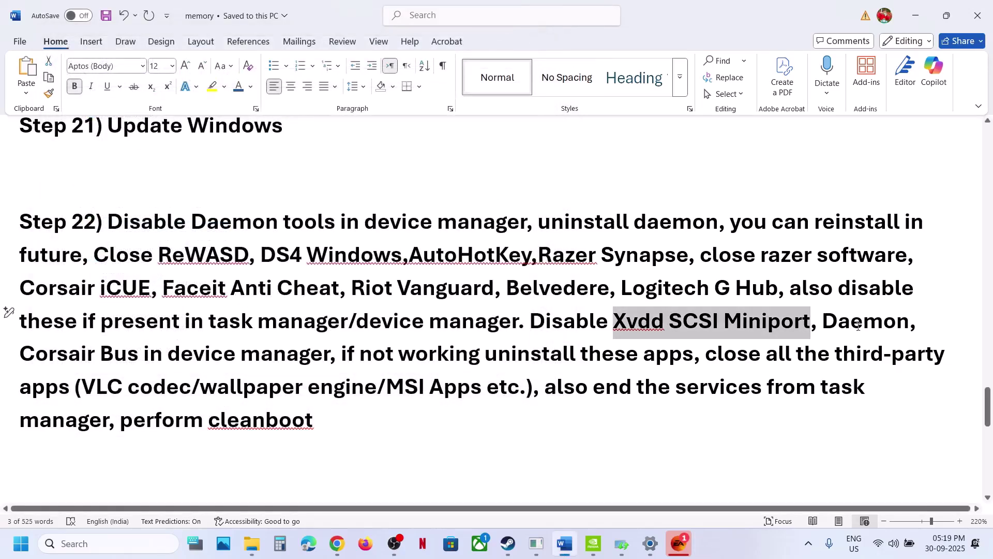
Read the rest of Step 22 in the Word notes, covering app removal, closing third-party apps and ending their services.
{"action": "left_click_drag", "start_coordinate": [108, 355], "coordinate": [238, 355]}
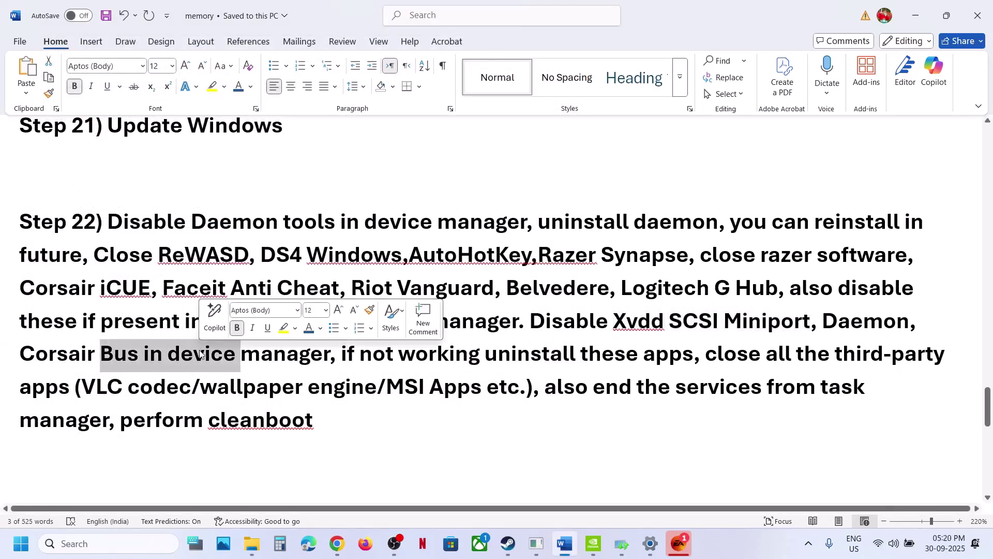
{"action": "left_click_drag", "start_coordinate": [436, 353], "coordinate": [750, 355]}
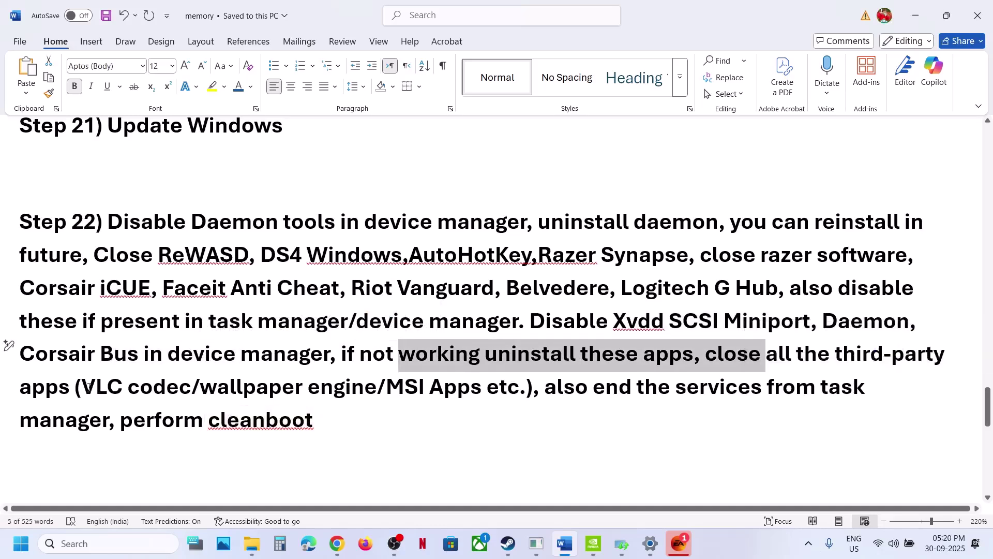
{"action": "left_click_drag", "start_coordinate": [89, 387], "coordinate": [483, 389]}
{"action": "left_click_drag", "start_coordinate": [595, 388], "coordinate": [82, 441]}
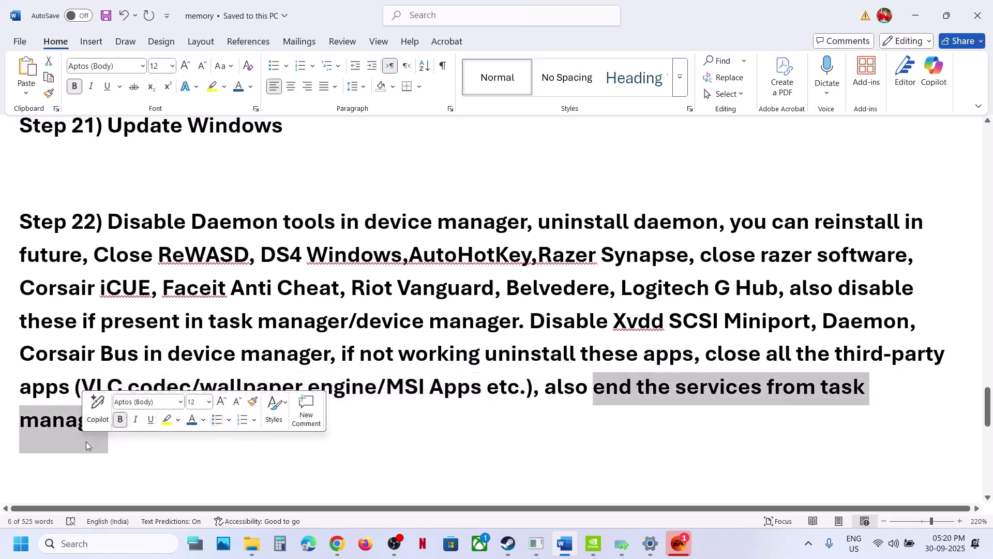
{"action": "left_click", "coordinate": [200, 472]}
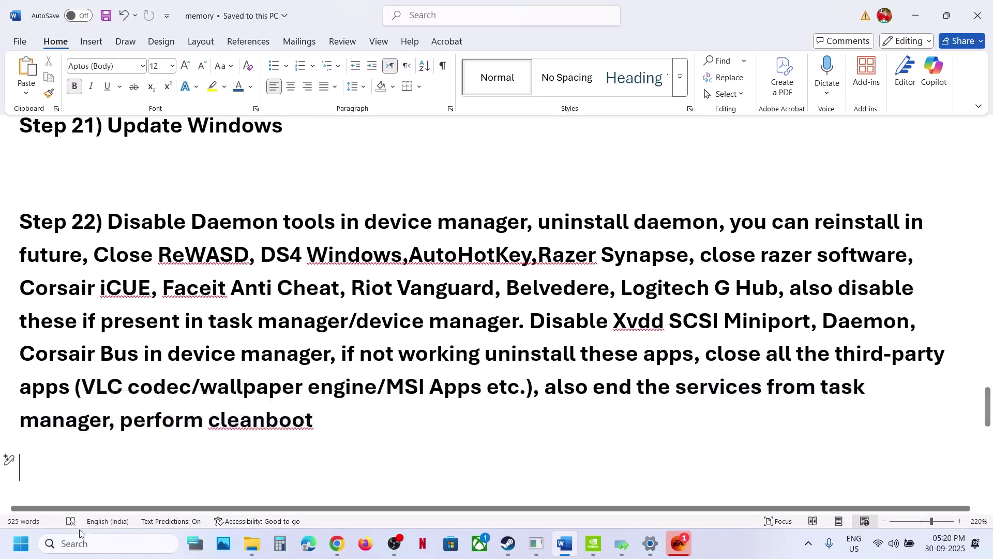
Open System Configuration, hide all Microsoft services in the services list and disable all the remaining ones.
{"action": "left_click", "coordinate": [80, 552]}
{"action": "type", "text": "y"}
{"action": "key", "text": "BackSpace"}
{"action": "type", "text": "system"}
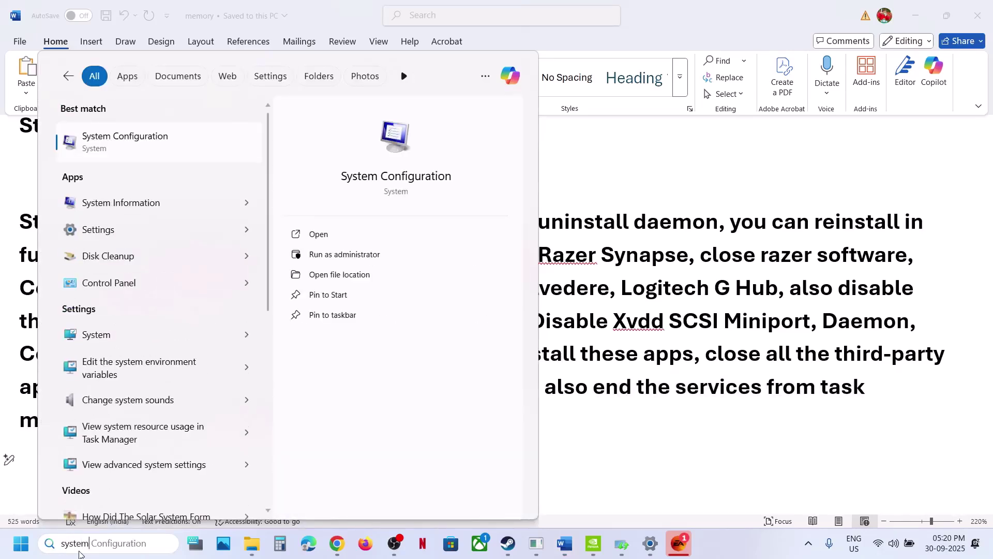
{"action": "left_click", "coordinate": [104, 133]}
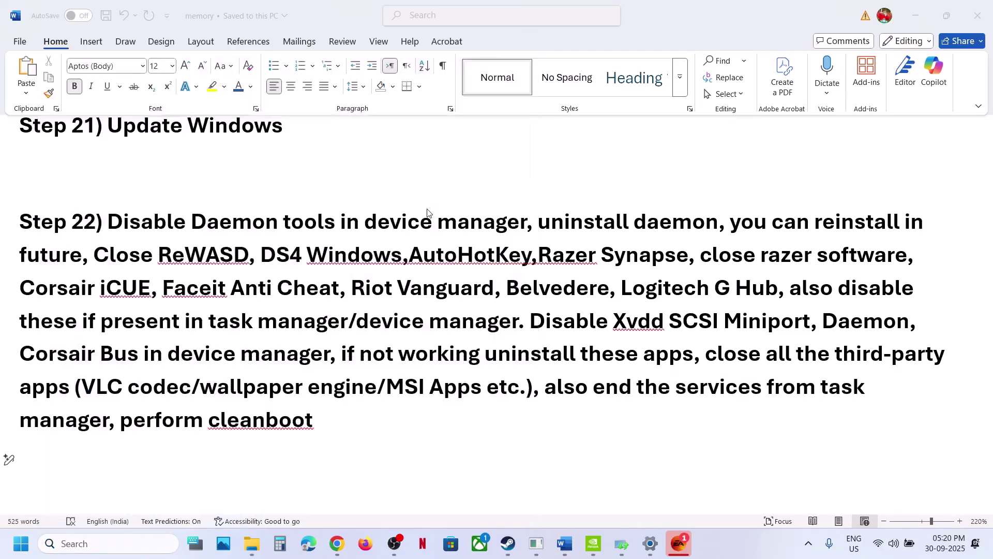
{"action": "left_click", "coordinate": [407, 173]}
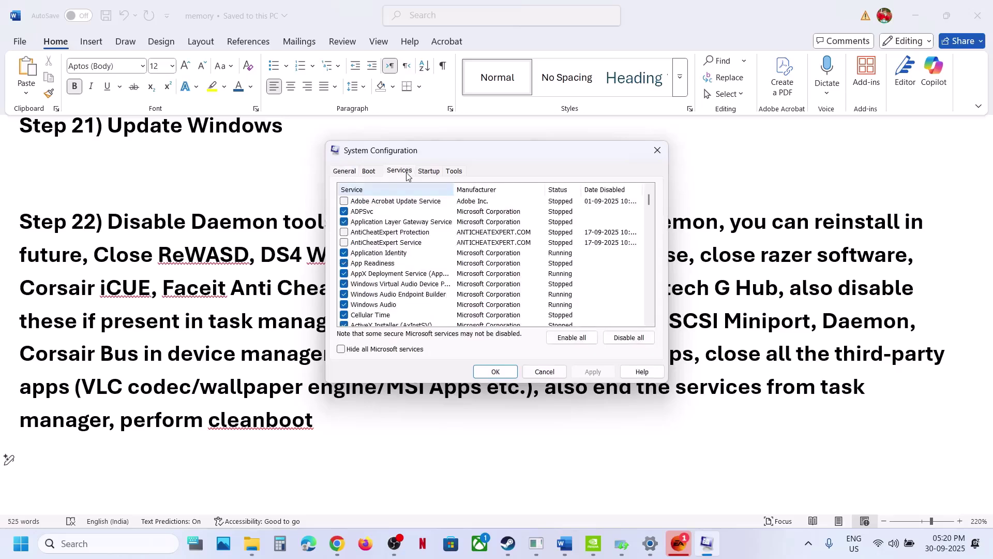
{"action": "left_click", "coordinate": [350, 351]}
{"action": "left_click", "coordinate": [625, 339]}
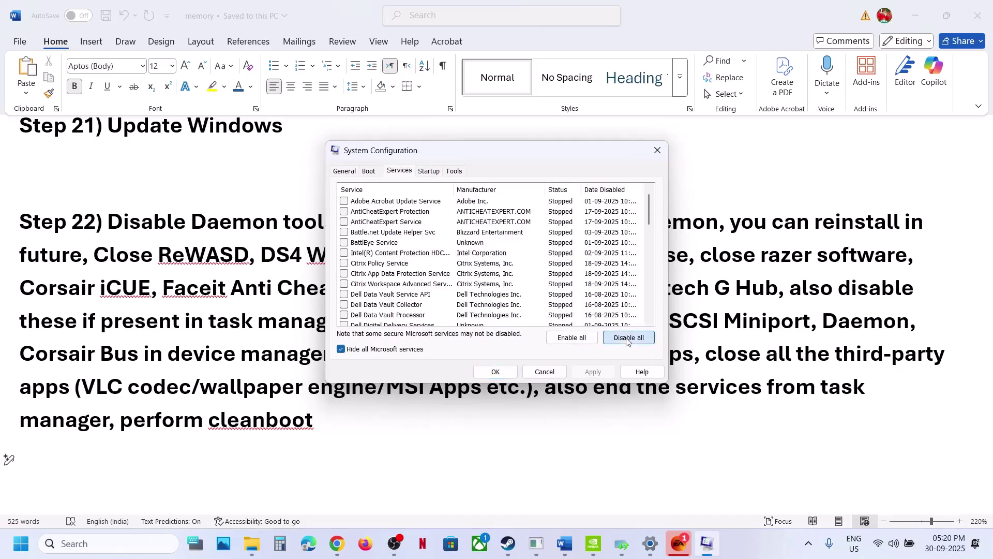